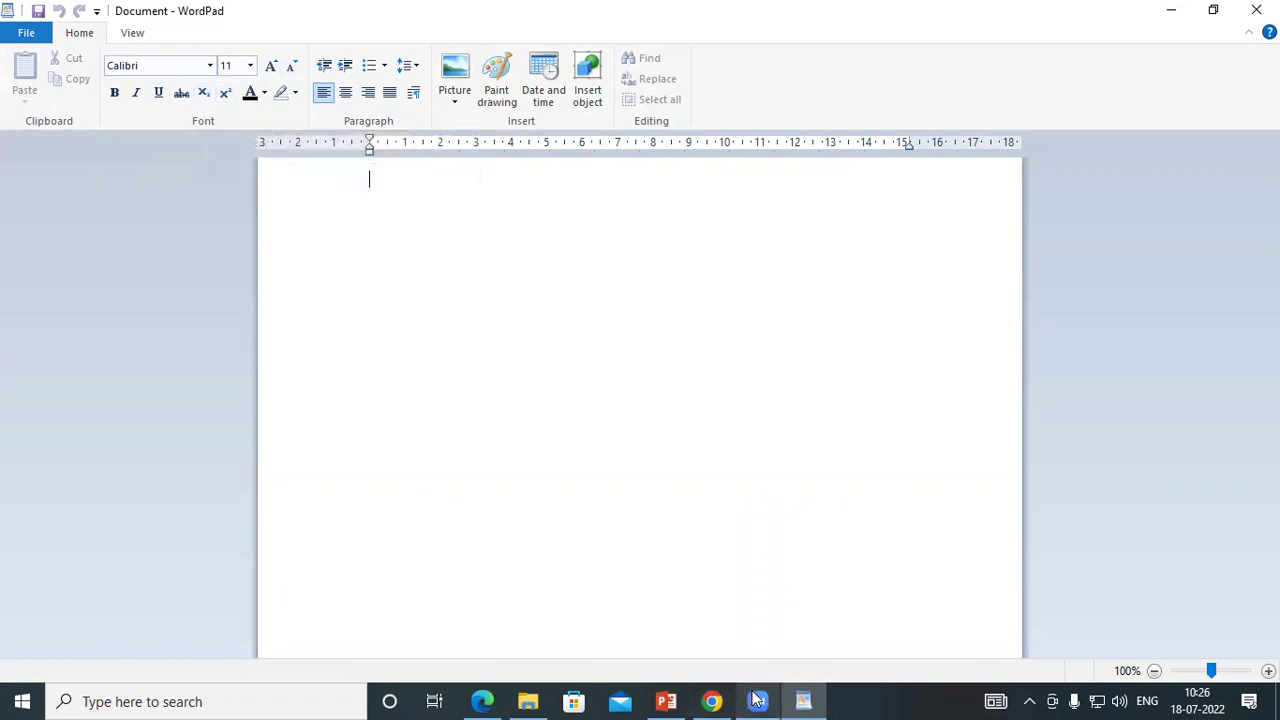
# - Switch to the Microsoft Whiteboard in Edge and handwrite the underlined notes "Grow font" and "Ctrl + >" in black pen
pyautogui.moveTo(757, 700)
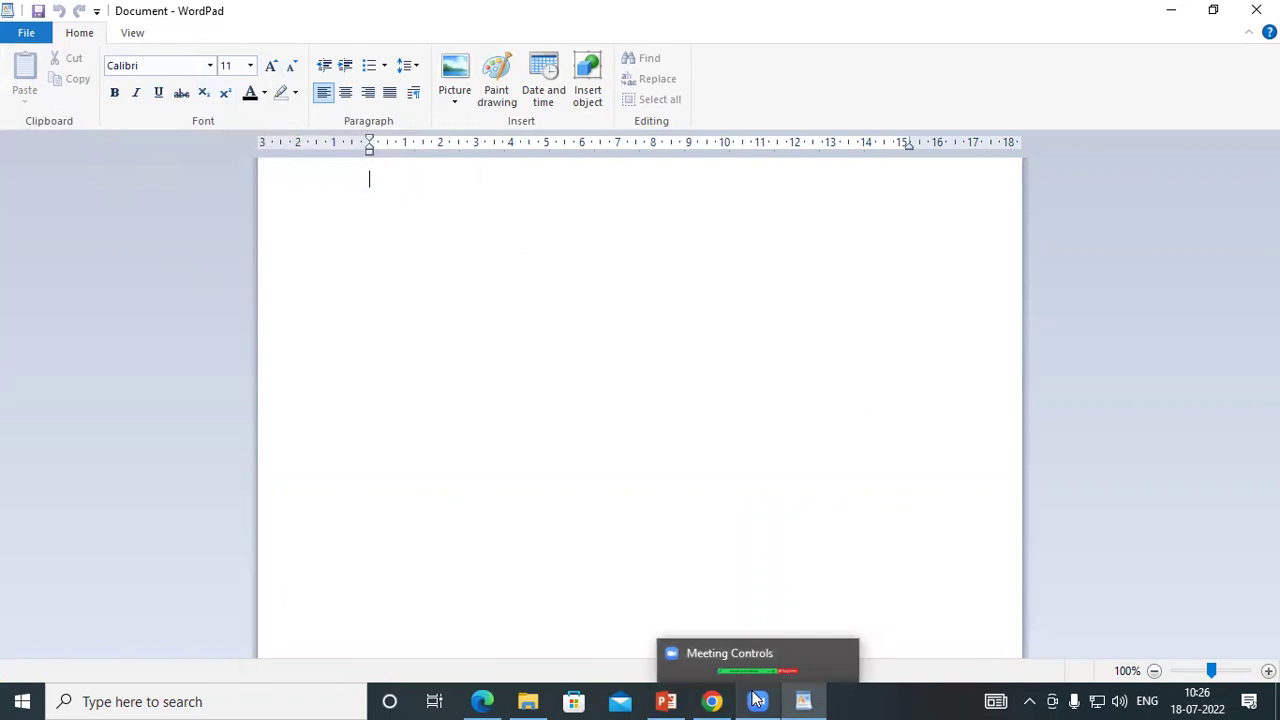
pyautogui.click(482, 701)
pyautogui.click(181, 14)
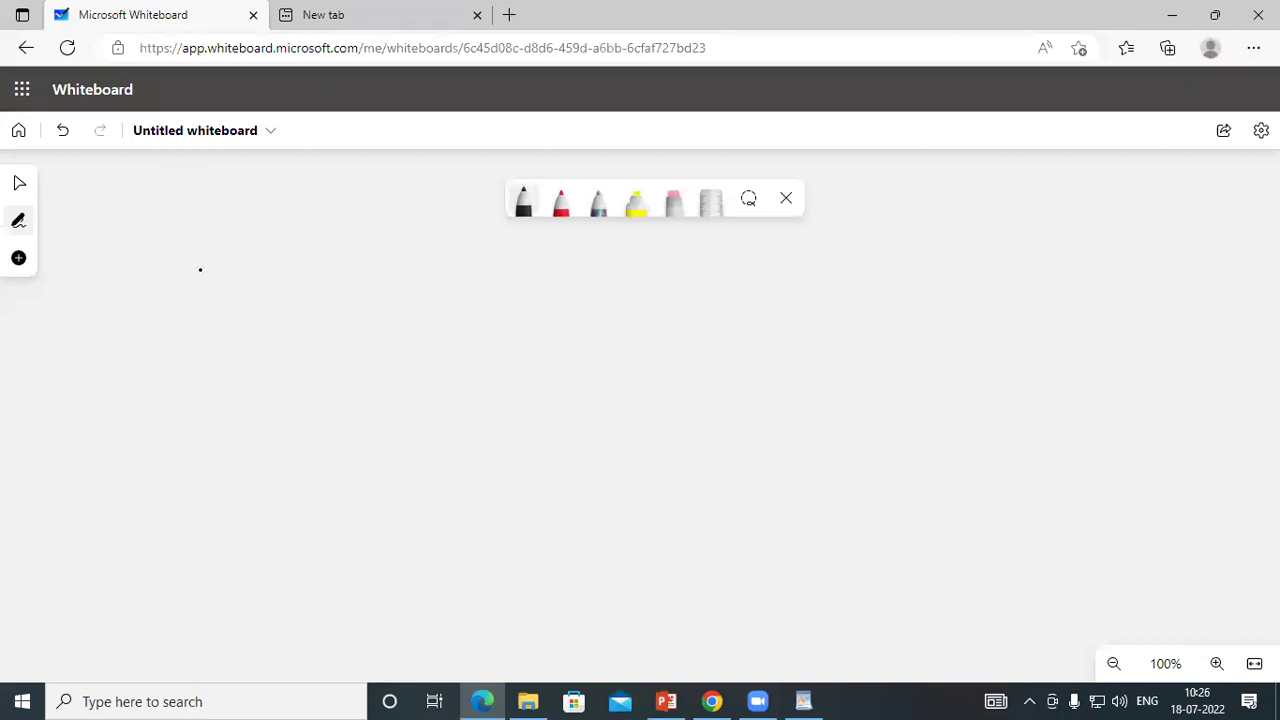
pyautogui.click(122, 210)
pyautogui.moveTo(166, 264); pyautogui.dragTo(273, 254)
pyautogui.moveTo(306, 260); pyautogui.dragTo(322, 256)
pyautogui.moveTo(318, 262)
pyautogui.mouseDown()
pyautogui.moveTo(371, 284)
pyautogui.moveTo(386, 254)
pyautogui.mouseUp()
pyautogui.moveTo(160, 294); pyautogui.dragTo(358, 316)
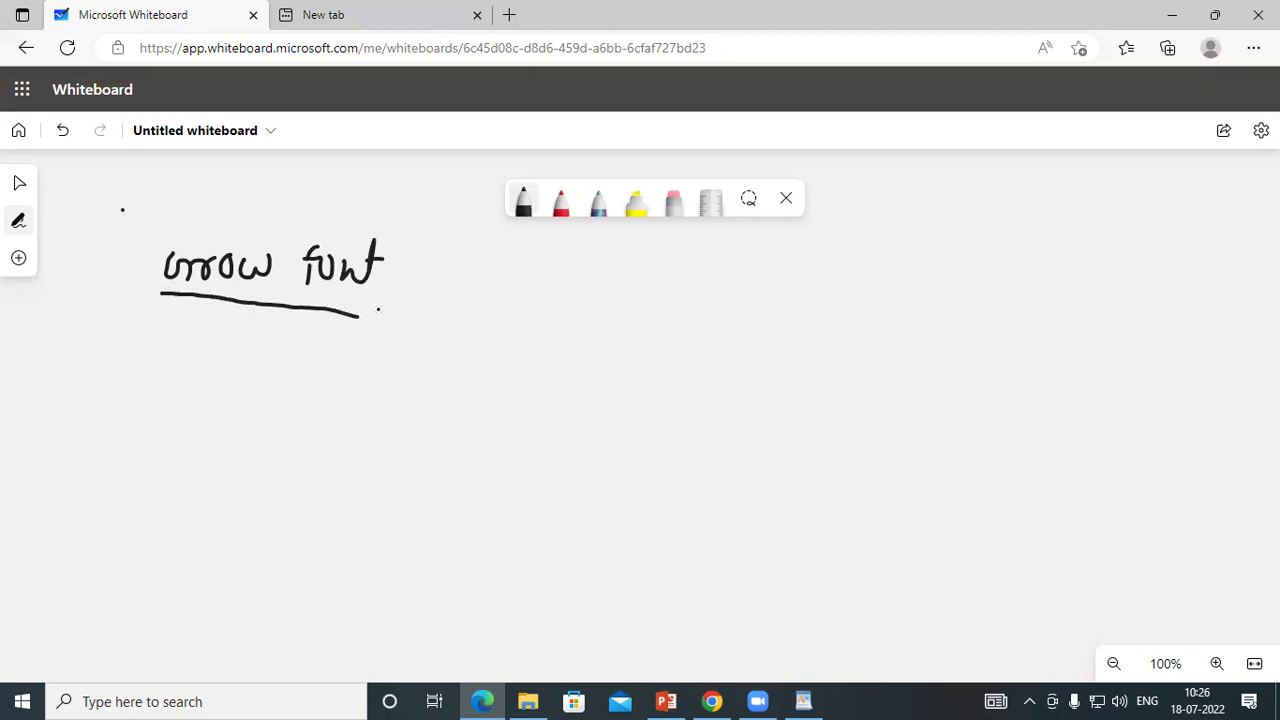
pyautogui.moveTo(444, 294)
pyautogui.mouseDown()
pyautogui.moveTo(442, 322)
pyautogui.moveTo(470, 330)
pyautogui.moveTo(518, 302)
pyautogui.mouseUp()
pyautogui.moveTo(510, 296)
pyautogui.mouseDown()
pyautogui.moveTo(508, 340)
pyautogui.moveTo(627, 365)
pyautogui.mouseUp()
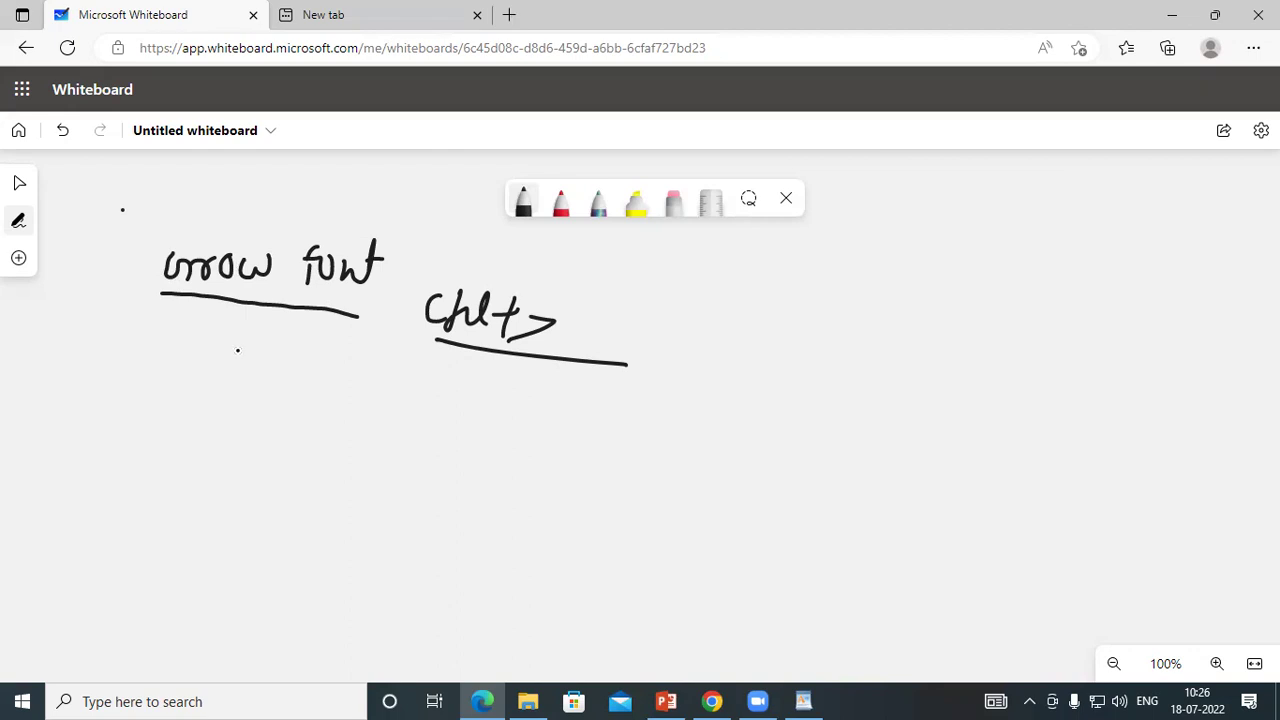
# - Handwrite a sample name with the font sizes 10, 12, 14 beneath it, then circle the name, the sizes and the "Grow font" heading
pyautogui.moveTo(248, 341)
pyautogui.mouseDown()
pyautogui.moveTo(245, 370)
pyautogui.moveTo(309, 354)
pyautogui.moveTo(324, 370)
pyautogui.mouseUp()
pyautogui.moveTo(238, 378)
pyautogui.mouseDown()
pyautogui.moveTo(296, 380)
pyautogui.moveTo(355, 358)
pyautogui.moveTo(262, 320)
pyautogui.moveTo(231, 377)
pyautogui.moveTo(216, 355)
pyautogui.moveTo(186, 380)
pyautogui.moveTo(190, 407)
pyautogui.moveTo(241, 408)
pyautogui.moveTo(237, 421)
pyautogui.moveTo(264, 416)
pyautogui.moveTo(263, 404)
pyautogui.mouseUp()
pyautogui.moveTo(279, 419)
pyautogui.mouseDown()
pyautogui.moveTo(278, 433)
pyautogui.moveTo(336, 421)
pyautogui.mouseUp()
pyautogui.click(353, 407)
pyautogui.moveTo(334, 423)
pyautogui.mouseDown()
pyautogui.moveTo(332, 437)
pyautogui.moveTo(382, 440)
pyautogui.mouseUp()
pyautogui.moveTo(377, 412); pyautogui.dragTo(388, 427)
pyautogui.moveTo(216, 419)
pyautogui.mouseDown()
pyautogui.moveTo(264, 390)
pyautogui.moveTo(342, 384)
pyautogui.moveTo(396, 448)
pyautogui.moveTo(238, 437)
pyautogui.moveTo(226, 424)
pyautogui.mouseUp()
pyautogui.moveTo(401, 334); pyautogui.dragTo(442, 343)
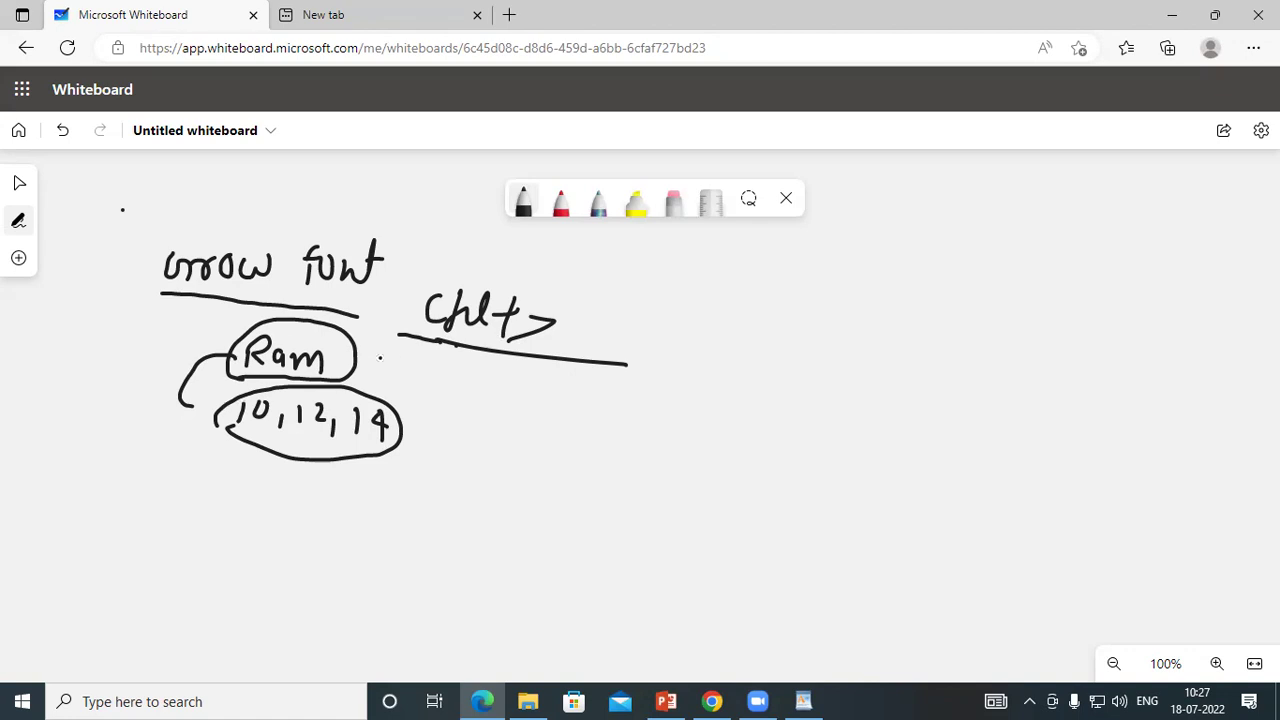
pyautogui.moveTo(357, 364)
pyautogui.mouseDown()
pyautogui.moveTo(383, 367)
pyautogui.moveTo(419, 401)
pyautogui.mouseUp()
pyautogui.moveTo(357, 307)
pyautogui.mouseDown()
pyautogui.moveTo(398, 268)
pyautogui.moveTo(300, 207)
pyautogui.moveTo(140, 290)
pyautogui.moveTo(210, 309)
pyautogui.moveTo(265, 294)
pyautogui.mouseUp()
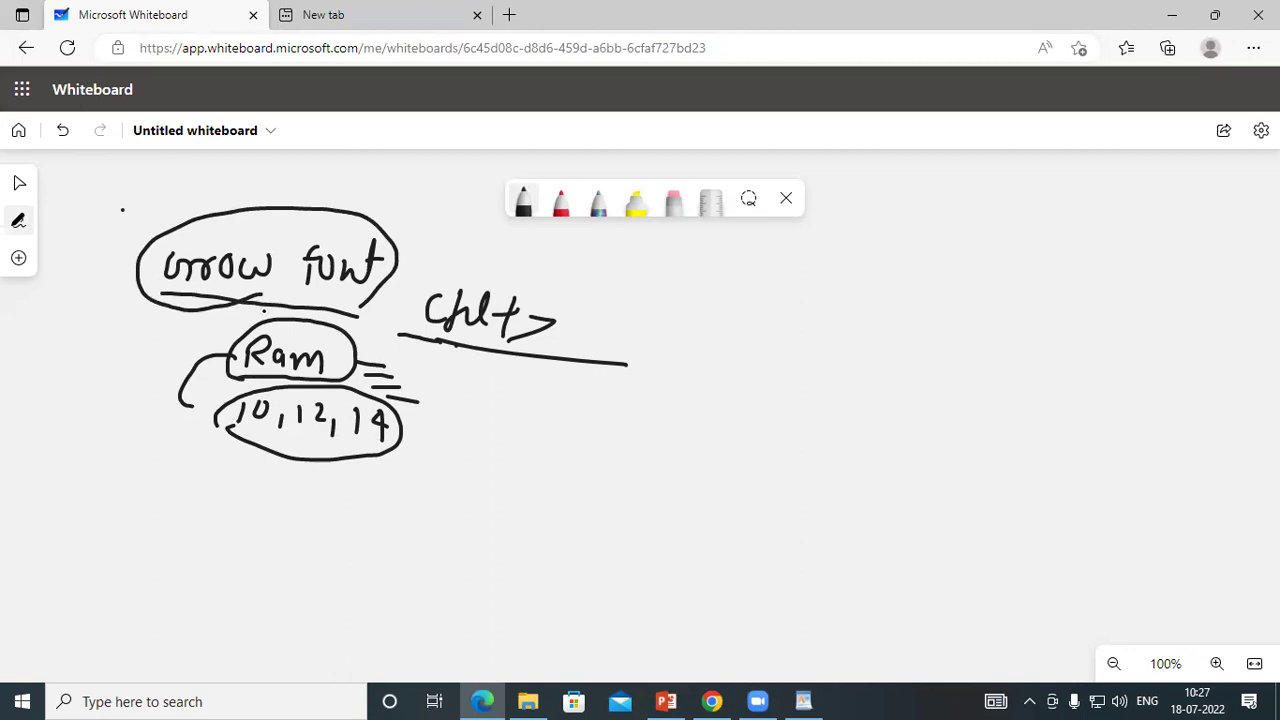
# - Handwrite a second, underlined sample name beside the shortcut note, with a circled 20 beneath it
pyautogui.moveTo(684, 301)
pyautogui.mouseDown()
pyautogui.moveTo(677, 319)
pyautogui.moveTo(768, 323)
pyautogui.moveTo(800, 352)
pyautogui.moveTo(836, 312)
pyautogui.mouseUp()
pyautogui.click(683, 296)
pyautogui.moveTo(659, 329); pyautogui.dragTo(806, 376)
pyautogui.moveTo(700, 372)
pyautogui.mouseDown()
pyautogui.moveTo(716, 392)
pyautogui.moveTo(740, 392)
pyautogui.mouseUp()
pyautogui.moveTo(656, 360)
pyautogui.mouseDown()
pyautogui.moveTo(766, 400)
pyautogui.moveTo(679, 352)
pyautogui.mouseUp()
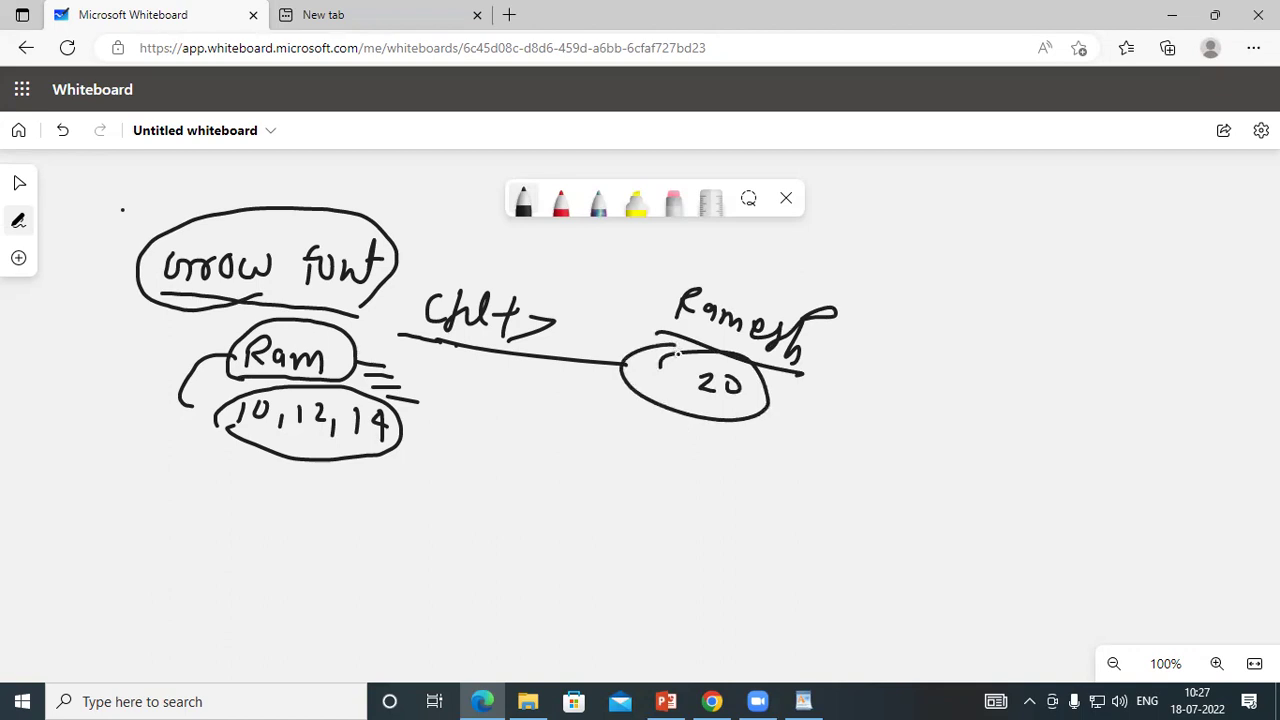
# - Add the sizes 22, 24, 26 after the "Grow font" heading and 20 below the shortcut, and put tick marks before the heading
pyautogui.moveTo(398, 257); pyautogui.dragTo(451, 237)
pyautogui.moveTo(446, 226)
pyautogui.mouseDown()
pyautogui.moveTo(557, 262)
pyautogui.moveTo(549, 272)
pyautogui.moveTo(590, 290)
pyautogui.mouseUp()
pyautogui.moveTo(622, 280); pyautogui.dragTo(606, 308)
pyautogui.moveTo(508, 382)
pyautogui.mouseDown()
pyautogui.moveTo(526, 382)
pyautogui.moveTo(528, 405)
pyautogui.moveTo(548, 380)
pyautogui.mouseUp()
pyautogui.moveTo(554, 412); pyautogui.dragTo(554, 374)
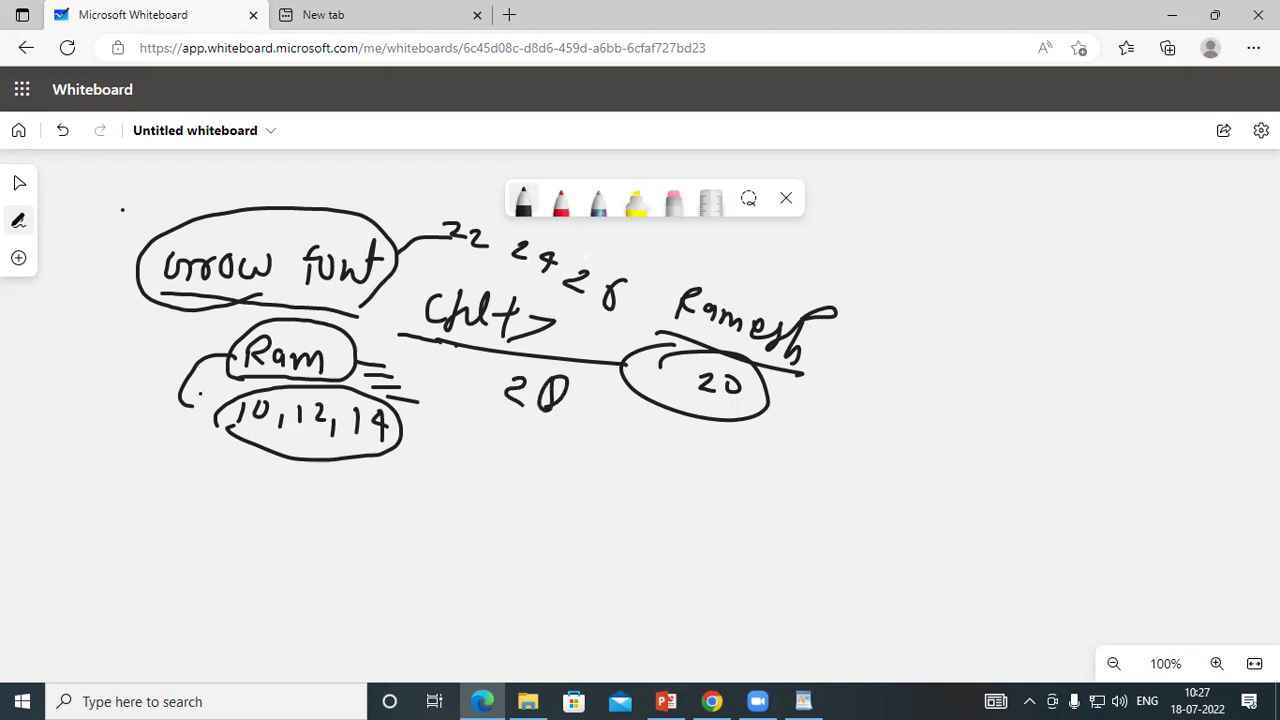
pyautogui.moveTo(94, 244)
pyautogui.mouseDown()
pyautogui.moveTo(138, 255)
pyautogui.moveTo(128, 278)
pyautogui.moveTo(146, 300)
pyautogui.mouseUp()
pyautogui.moveTo(216, 274); pyautogui.dragTo(229, 278)
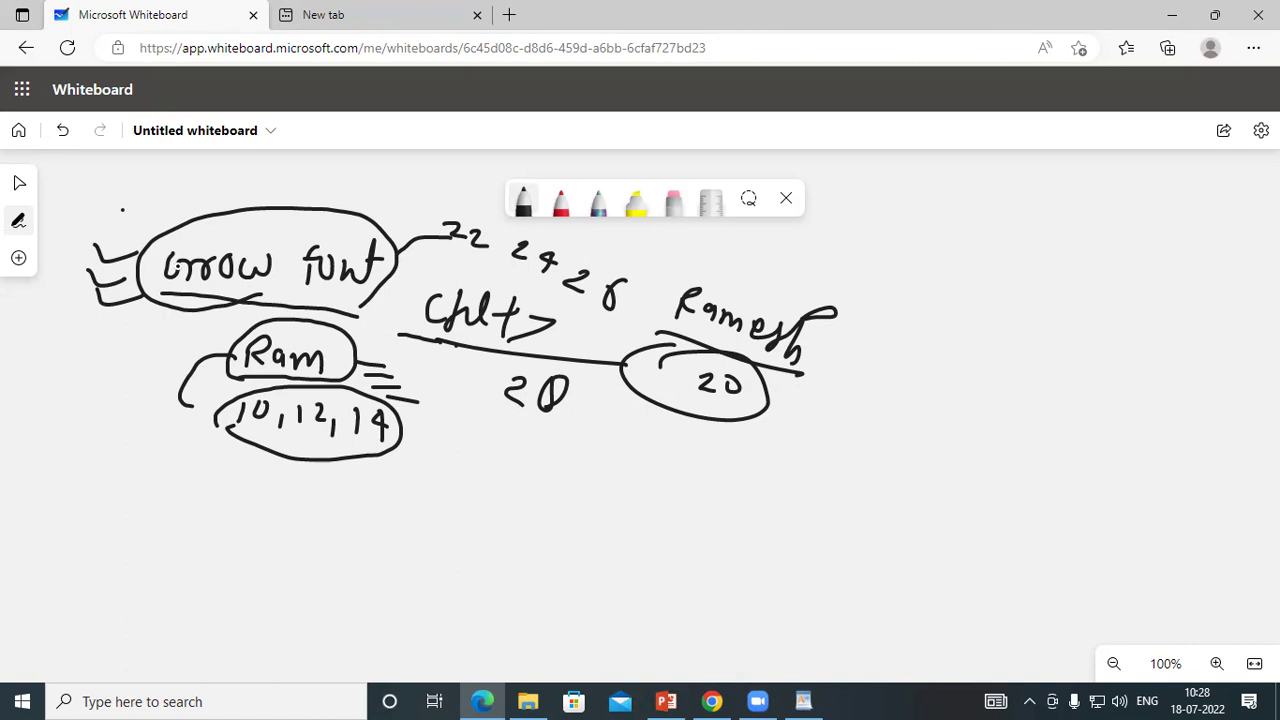
# - Circle the ">" in the shortcut note and write an underlined "Shift" below it, linked to "Ctrl" with a line
pyautogui.moveTo(109, 346); pyautogui.dragTo(110, 357)
pyautogui.moveTo(543, 356)
pyautogui.mouseDown()
pyautogui.moveTo(570, 322)
pyautogui.moveTo(526, 302)
pyautogui.moveTo(524, 346)
pyautogui.moveTo(540, 352)
pyautogui.mouseUp()
pyautogui.moveTo(463, 346)
pyautogui.mouseDown()
pyautogui.moveTo(478, 422)
pyautogui.moveTo(530, 436)
pyautogui.mouseUp()
pyautogui.click(512, 421)
pyautogui.moveTo(524, 428); pyautogui.dragTo(556, 452)
pyautogui.moveTo(417, 320)
pyautogui.mouseDown()
pyautogui.moveTo(447, 332)
pyautogui.moveTo(449, 391)
pyautogui.mouseUp()
pyautogui.moveTo(502, 348); pyautogui.dragTo(540, 352)
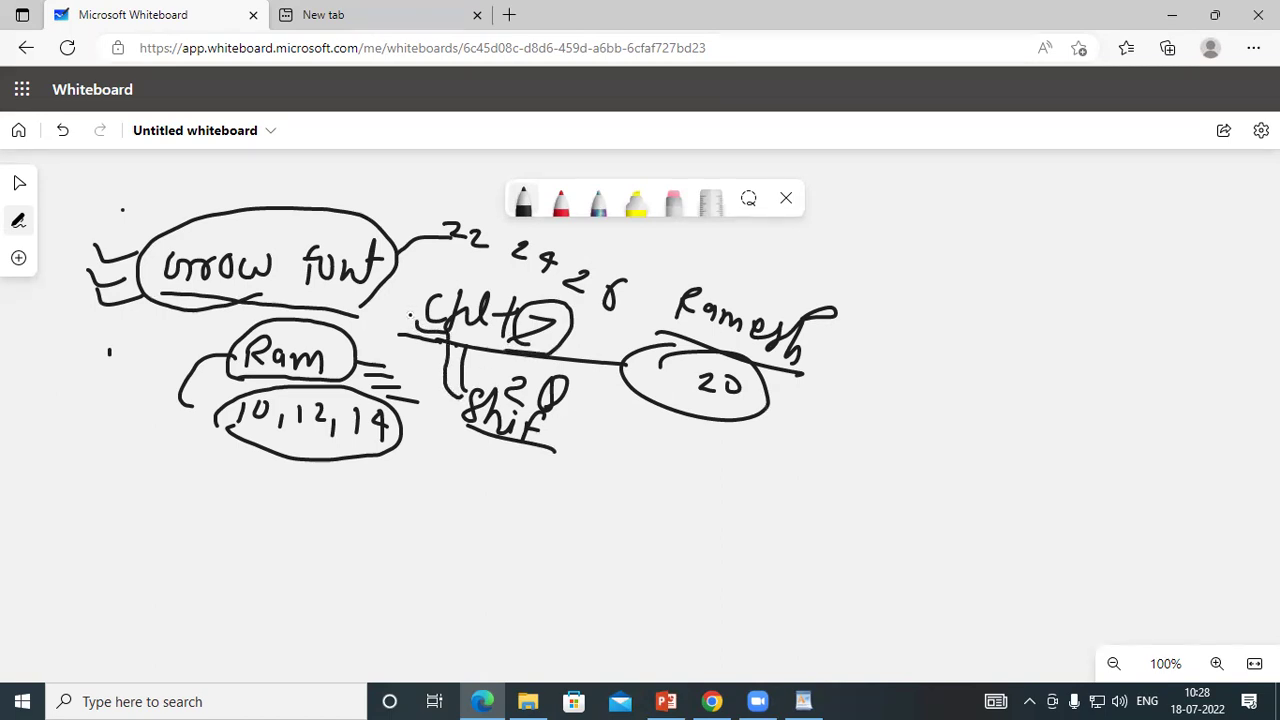
# - Mark the "Ctrl" and "Shift" notes with short dashes and draw a circled ">" followed by a row of dashes
pyautogui.moveTo(414, 310); pyautogui.dragTo(404, 314)
pyautogui.moveTo(436, 413); pyautogui.dragTo(462, 414)
pyautogui.moveTo(628, 452)
pyautogui.mouseDown()
pyautogui.moveTo(664, 458)
pyautogui.moveTo(614, 450)
pyautogui.moveTo(900, 478)
pyautogui.mouseUp()
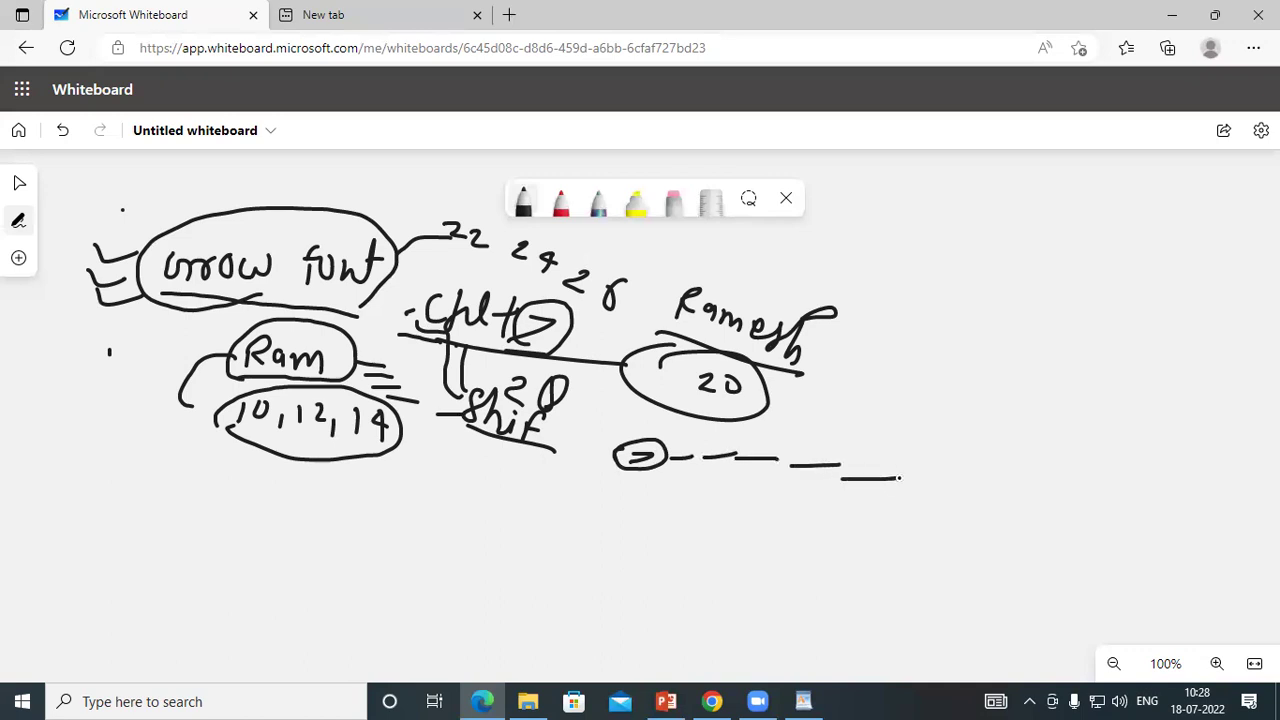
pyautogui.moveTo(594, 418)
pyautogui.mouseDown()
pyautogui.moveTo(690, 432)
pyautogui.moveTo(676, 488)
pyautogui.moveTo(607, 435)
pyautogui.mouseUp()
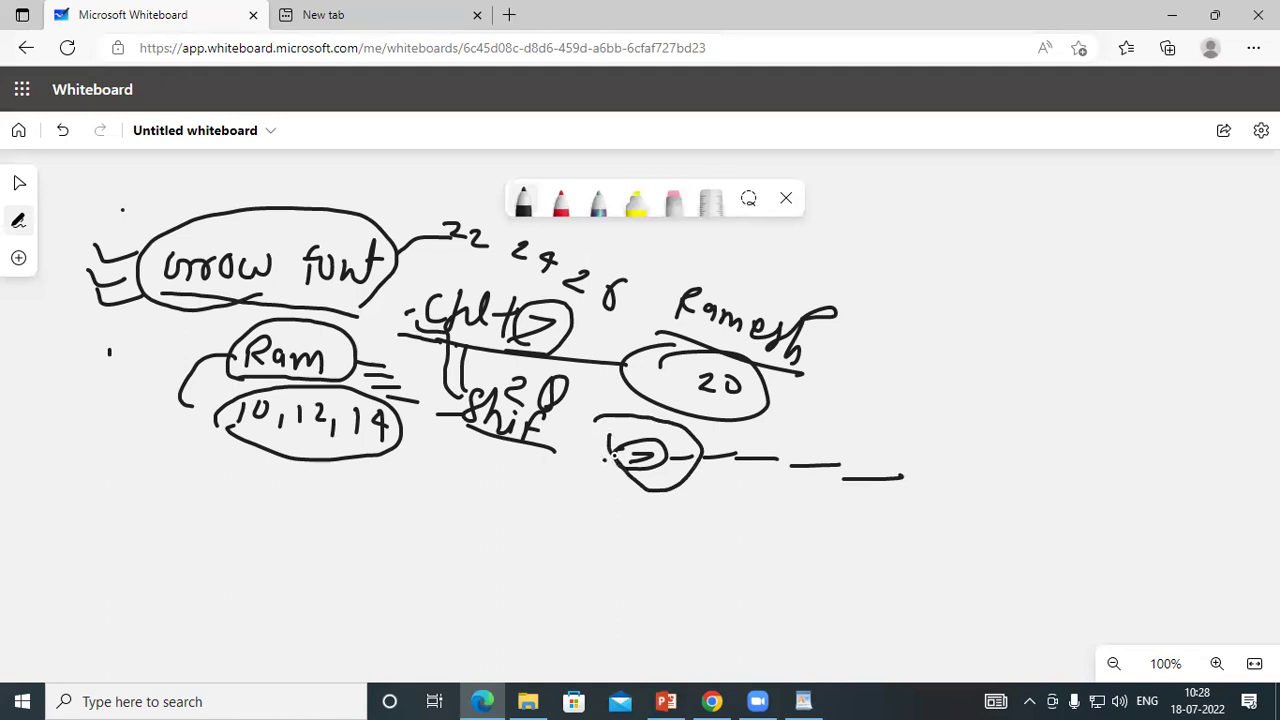
# - Switch to the blank WordPad document and enter "GAYATRI INSTIUTE OF TECHNOLOGY" in capitals
pyautogui.click(805, 701)
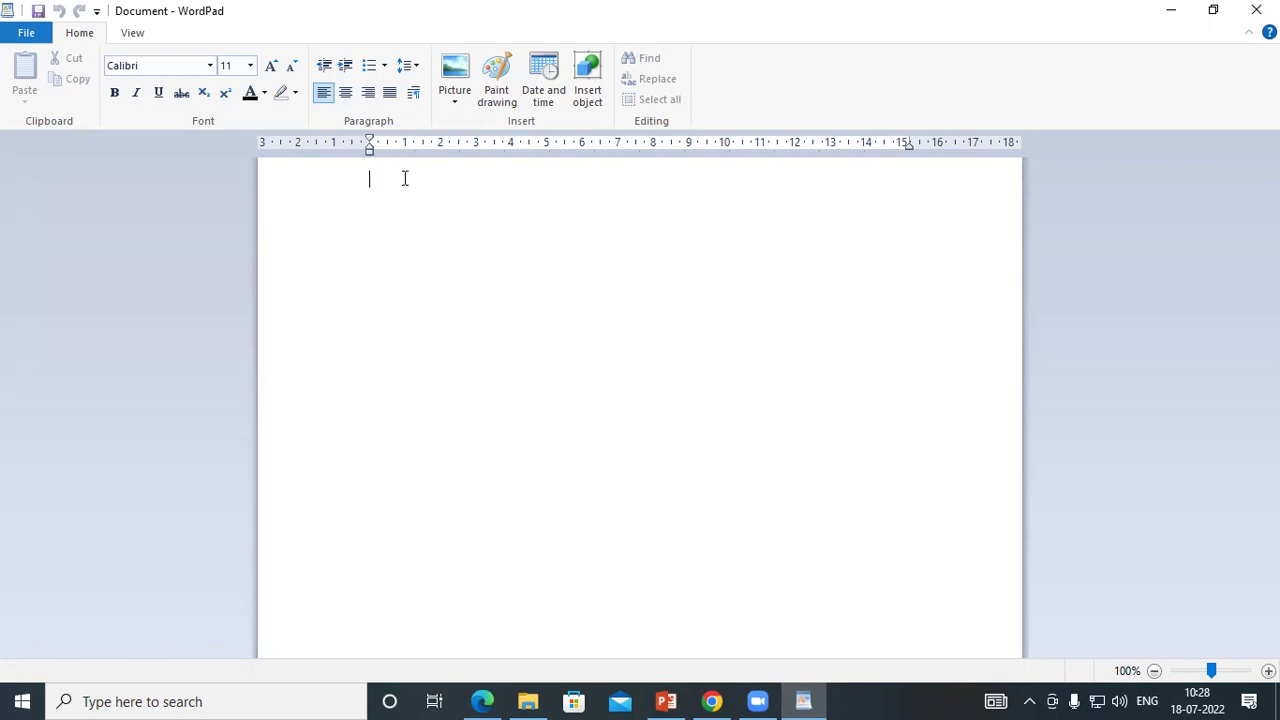
pyautogui.press('capslock')
pyautogui.write('GAYATRI INSTIUTE OF TECHNOLOGY')
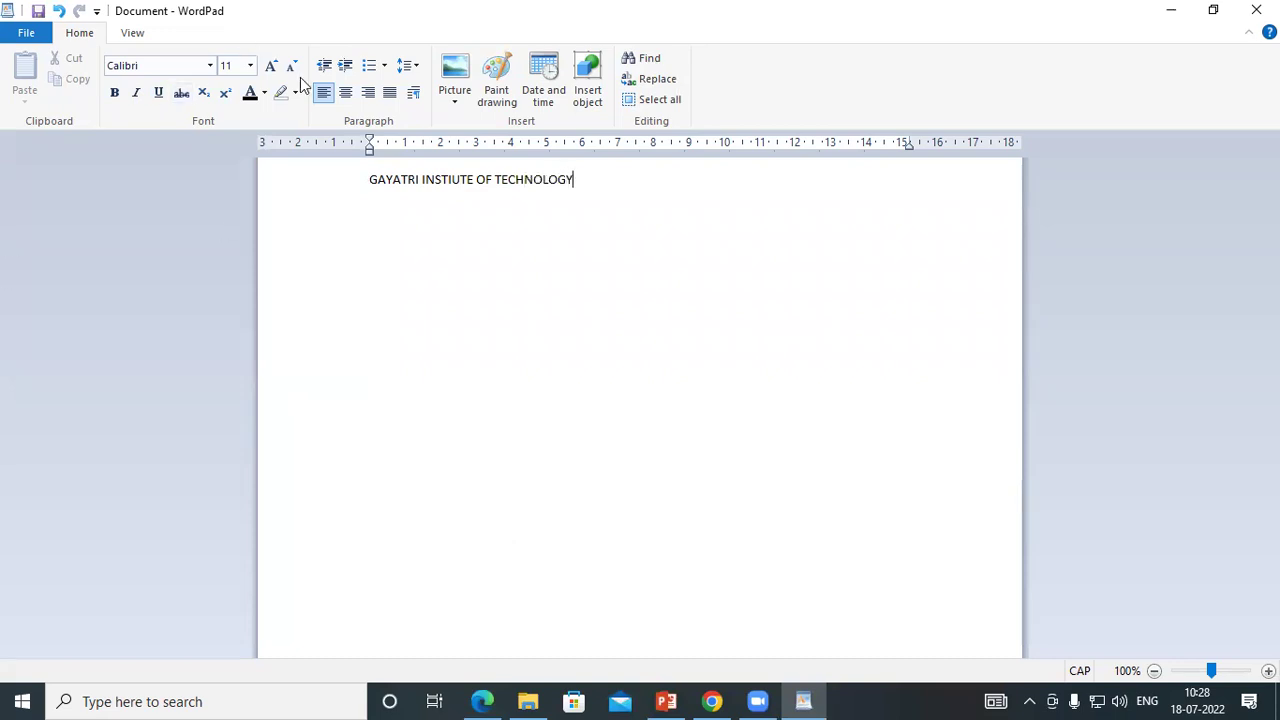
# - Select the whole line of text and enlarge it with repeated Grow font commands up to size 80
pyautogui.moveTo(369, 182); pyautogui.dragTo(594, 181)
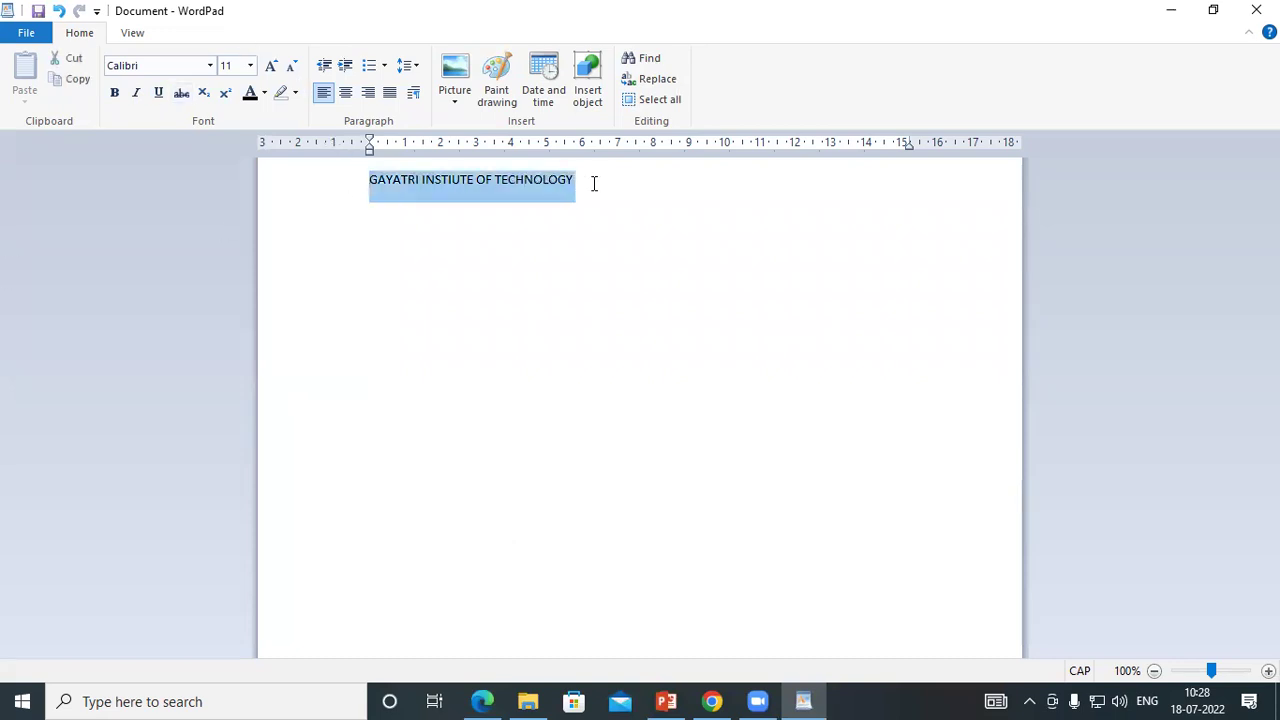
pyautogui.click(269, 67)
pyautogui.click(269, 67)
pyautogui.click(269, 67)
pyautogui.click(269, 67)
pyautogui.click(269, 67)
pyautogui.click(269, 67)
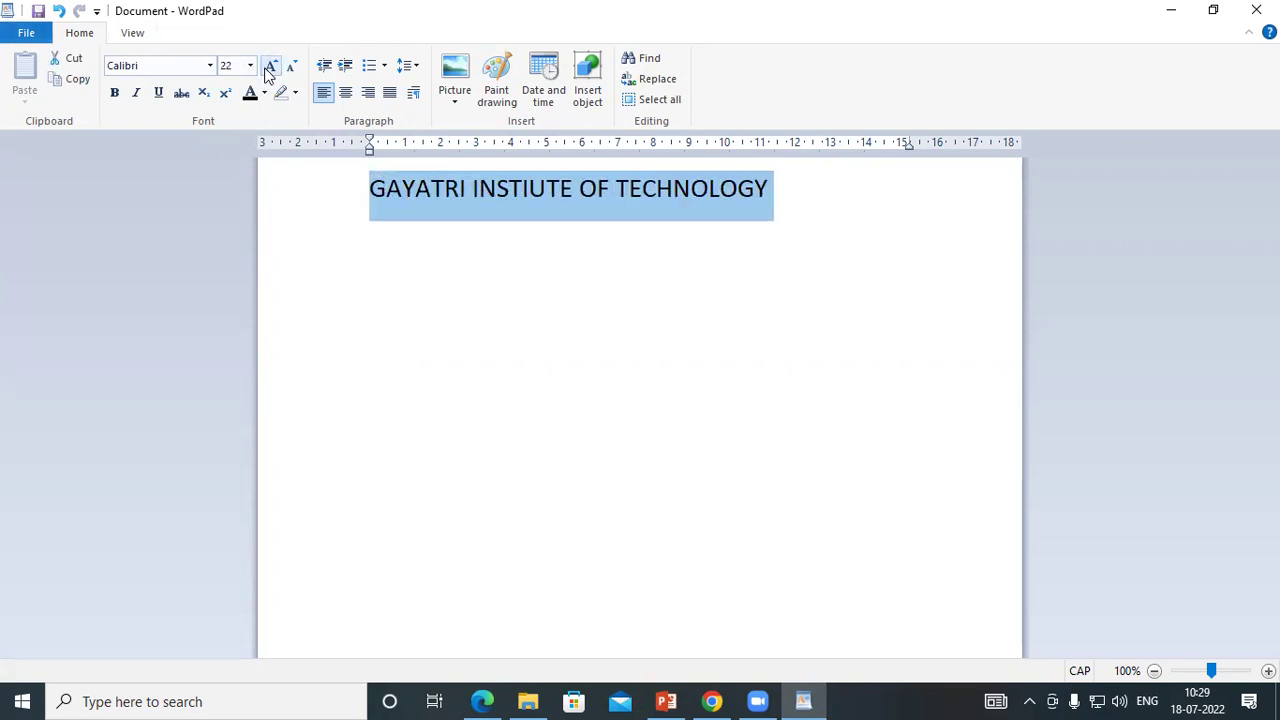
pyautogui.click(269, 67)
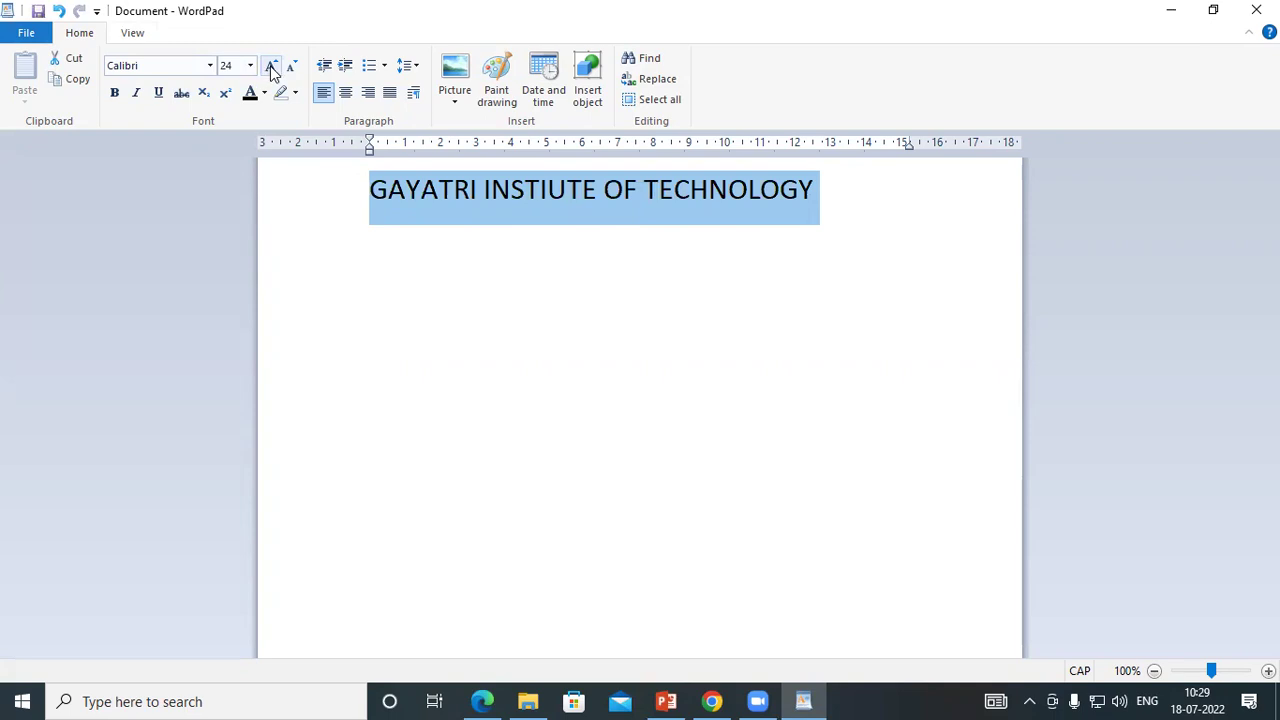
pyautogui.click(269, 67)
pyautogui.click(269, 67)
pyautogui.click(269, 67)
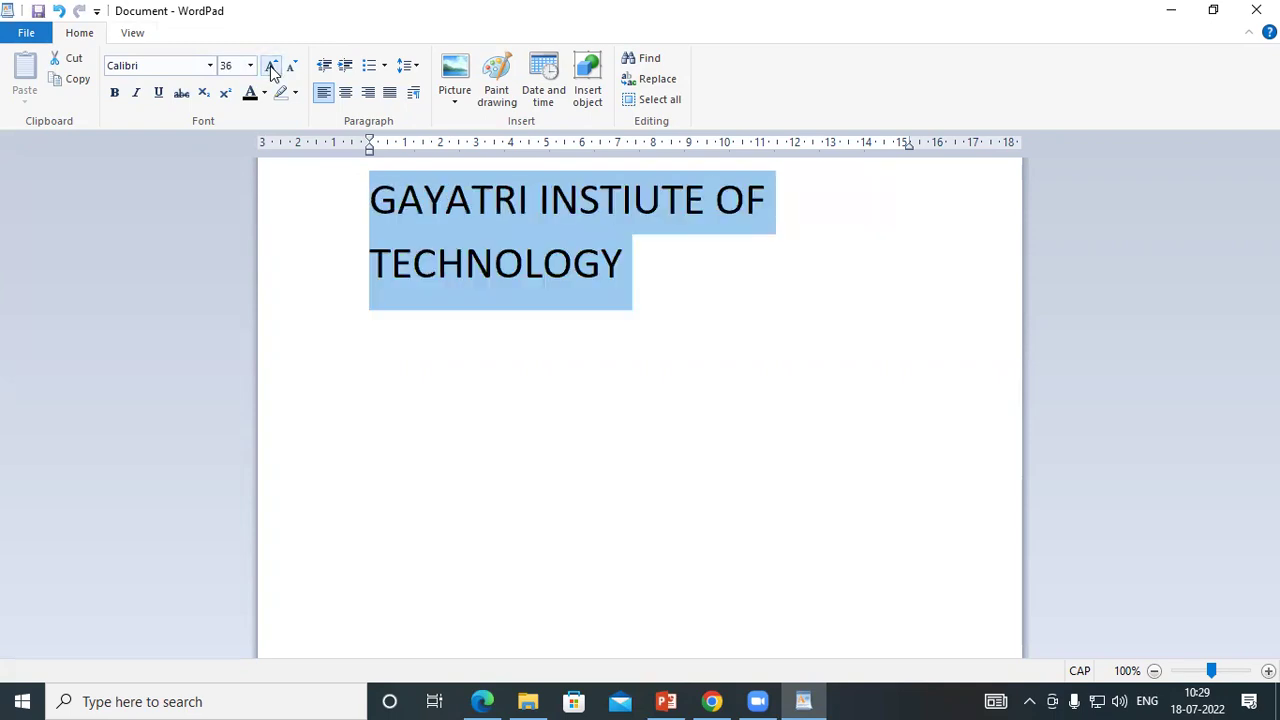
pyautogui.click(269, 67)
pyautogui.click(269, 67)
pyautogui.click(269, 67)
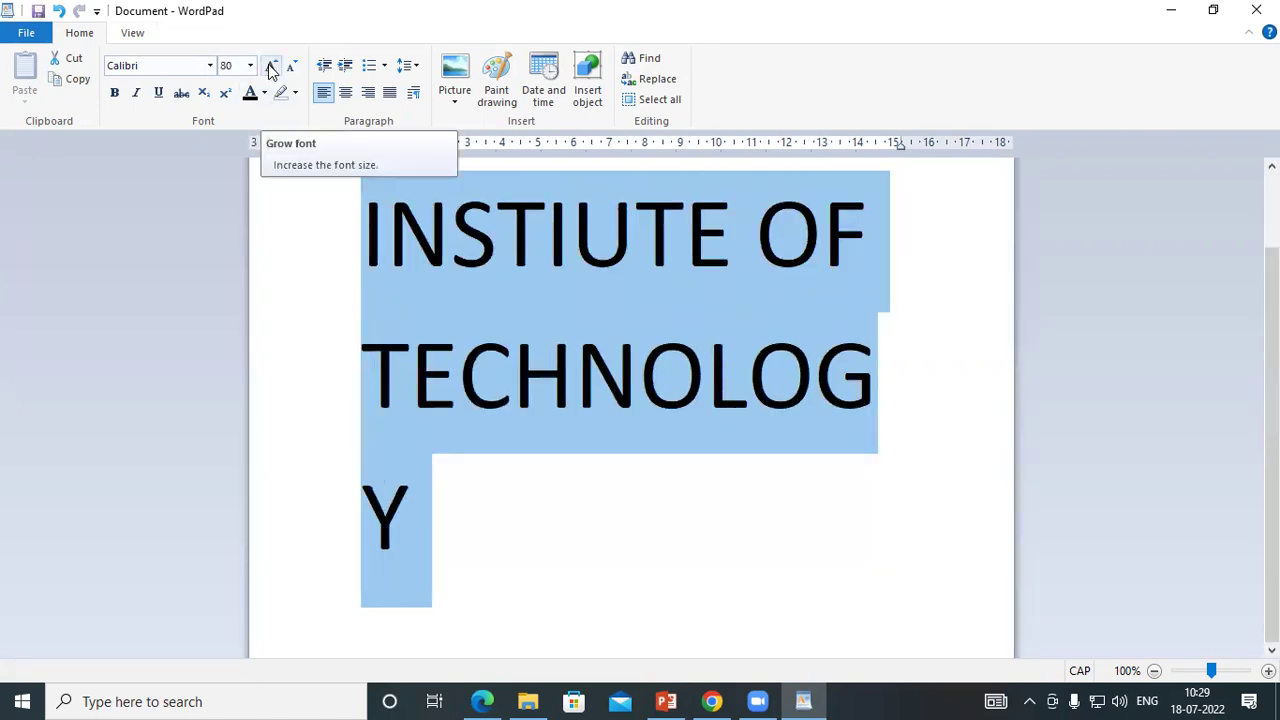
# - Undo the last font size increases on the line back to size 26
pyautogui.hotkey('ctrl', 'z')
pyautogui.hotkey('ctrl', 'z')
pyautogui.hotkey('ctrl', 'z')
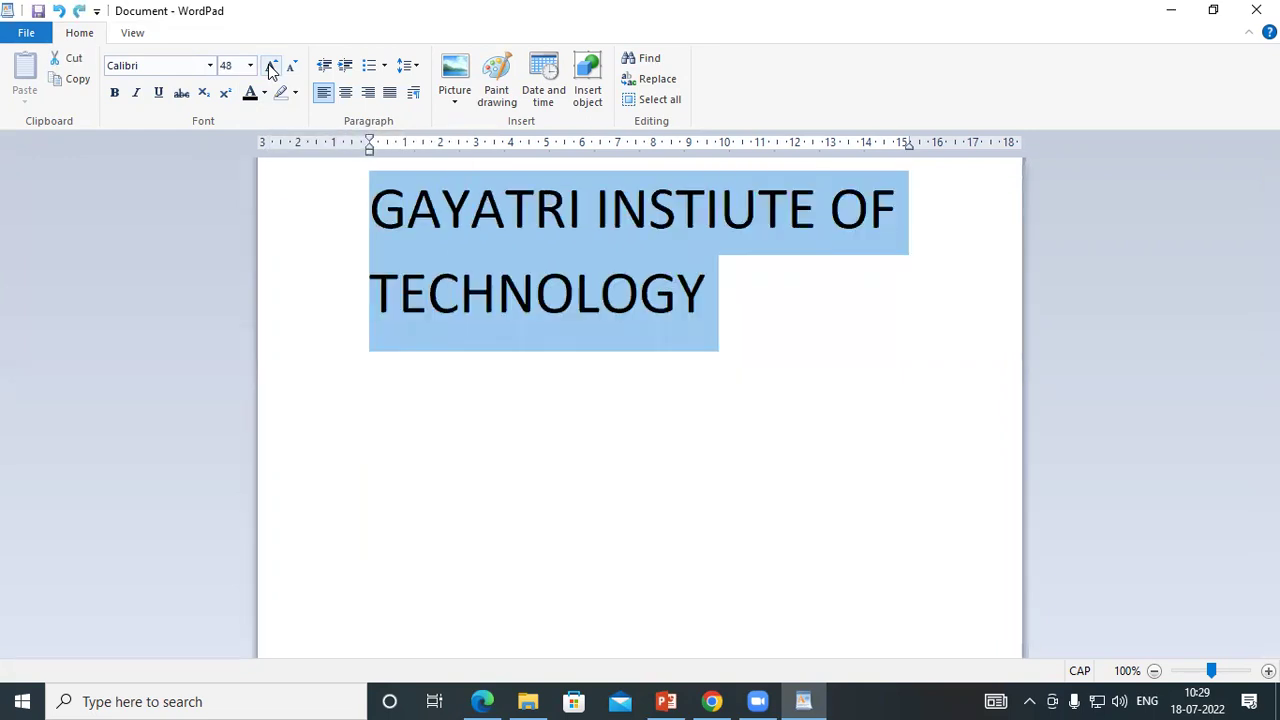
pyautogui.hotkey('ctrl', 'z')
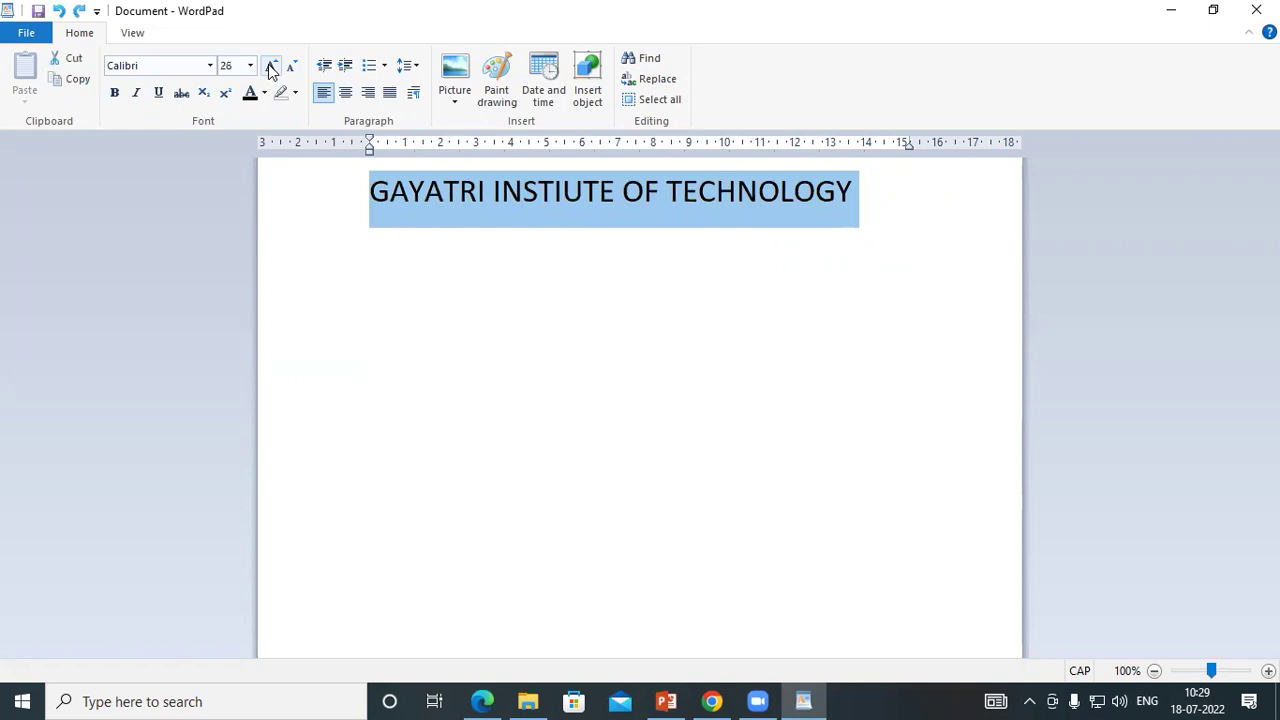
# - Reselect the line of text and grow its font size step by step to 80
pyautogui.moveTo(371, 200); pyautogui.dragTo(886, 200)
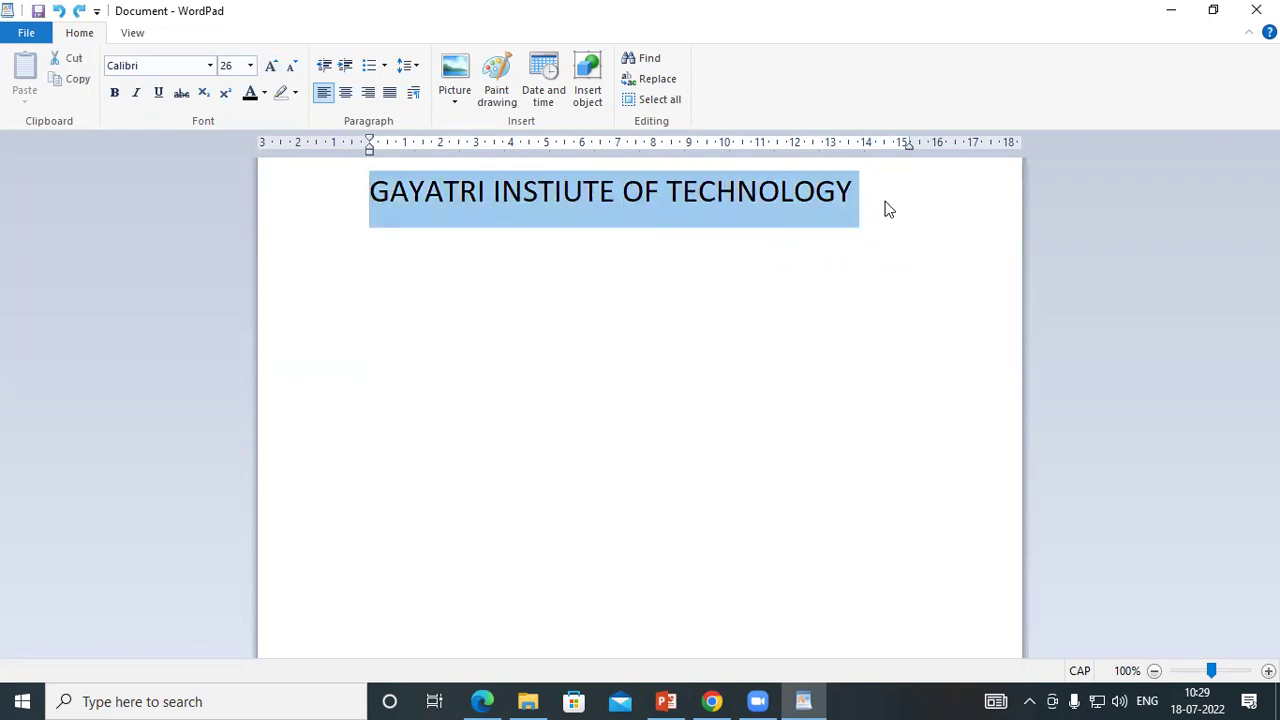
pyautogui.hotkey('ctrl', 'shift', '.')
pyautogui.hotkey('ctrl', 'shift', '.')
pyautogui.hotkey('ctrl', 'shift', '.')
pyautogui.hotkey('ctrl', 'shift', '.')
pyautogui.hotkey('ctrl', 'shift', '.')
pyautogui.hotkey('ctrl', 'shift', '.')
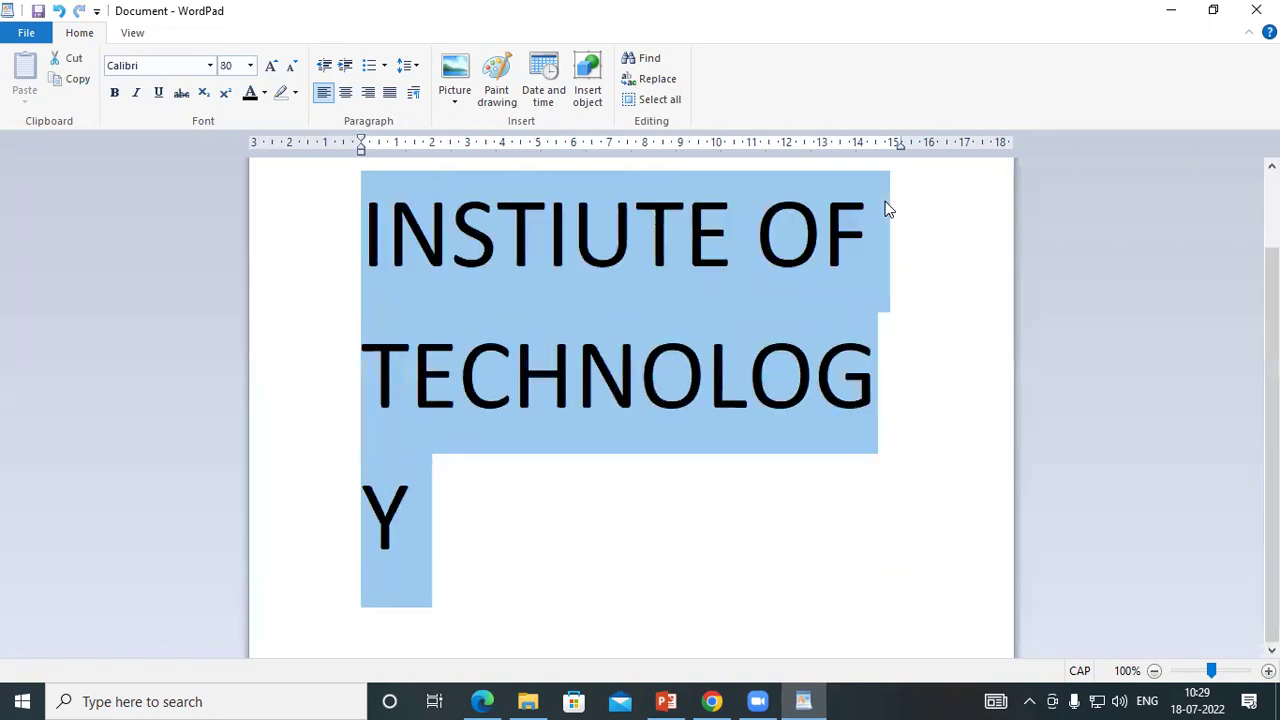
# - Shrink the selected line's font size step by step to 26
pyautogui.hotkey('ctrl', 'shift', ',')
pyautogui.hotkey('ctrl', 'shift', ',')
pyautogui.hotkey('ctrl', 'shift', ',')
pyautogui.hotkey('ctrl', 'shift', ',')
pyautogui.hotkey('ctrl', 'shift', ',')
pyautogui.hotkey('ctrl', 'shift', ',')
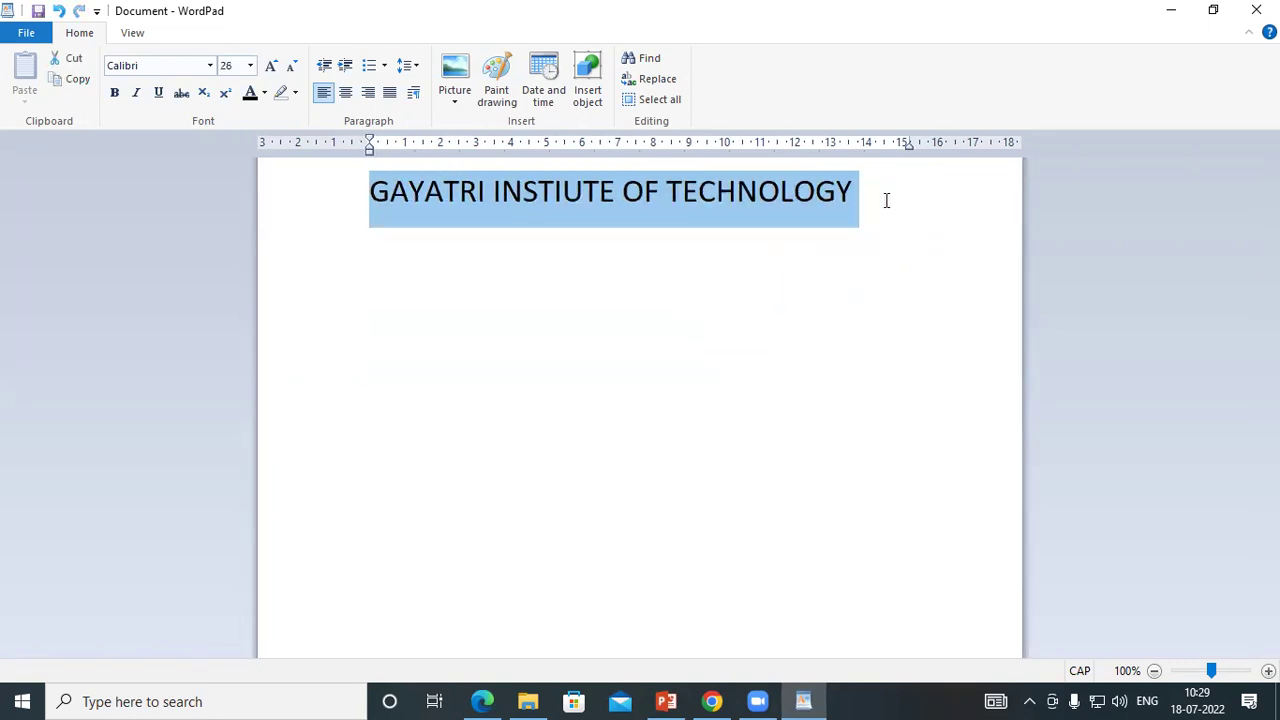
# - Grow the selected line's font size again to 80
pyautogui.hotkey('ctrl', 'shift', '.')
pyautogui.hotkey('ctrl', 'shift', '.')
pyautogui.hotkey('ctrl', 'shift', '.')
pyautogui.hotkey('ctrl', 'shift', '.')
pyautogui.hotkey('ctrl', 'shift', '.')
# - Shrink the line's font size to 28 and deselect the text
pyautogui.hotkey('ctrl', 'shift', ',')
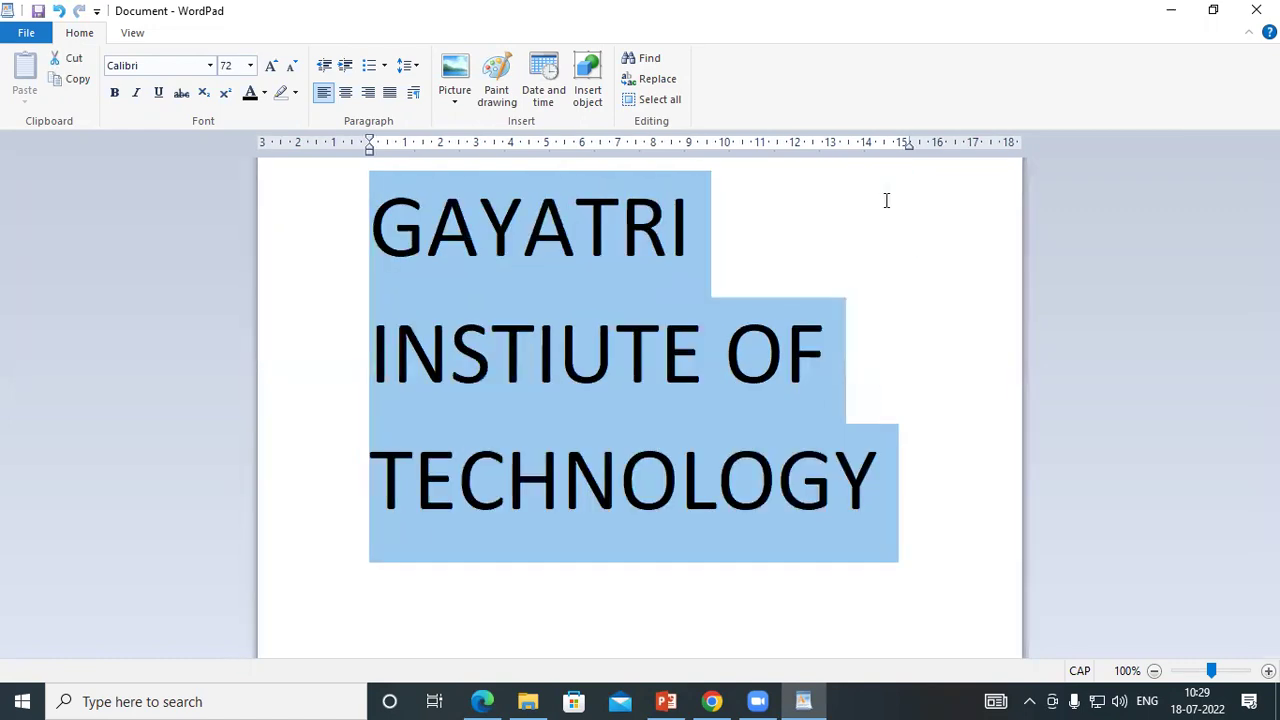
pyautogui.hotkey('ctrl', 'shift', ',')
pyautogui.hotkey('ctrl', 'shift', ',')
pyautogui.hotkey('ctrl', 'shift', ',')
pyautogui.hotkey('ctrl', 'shift', ',')
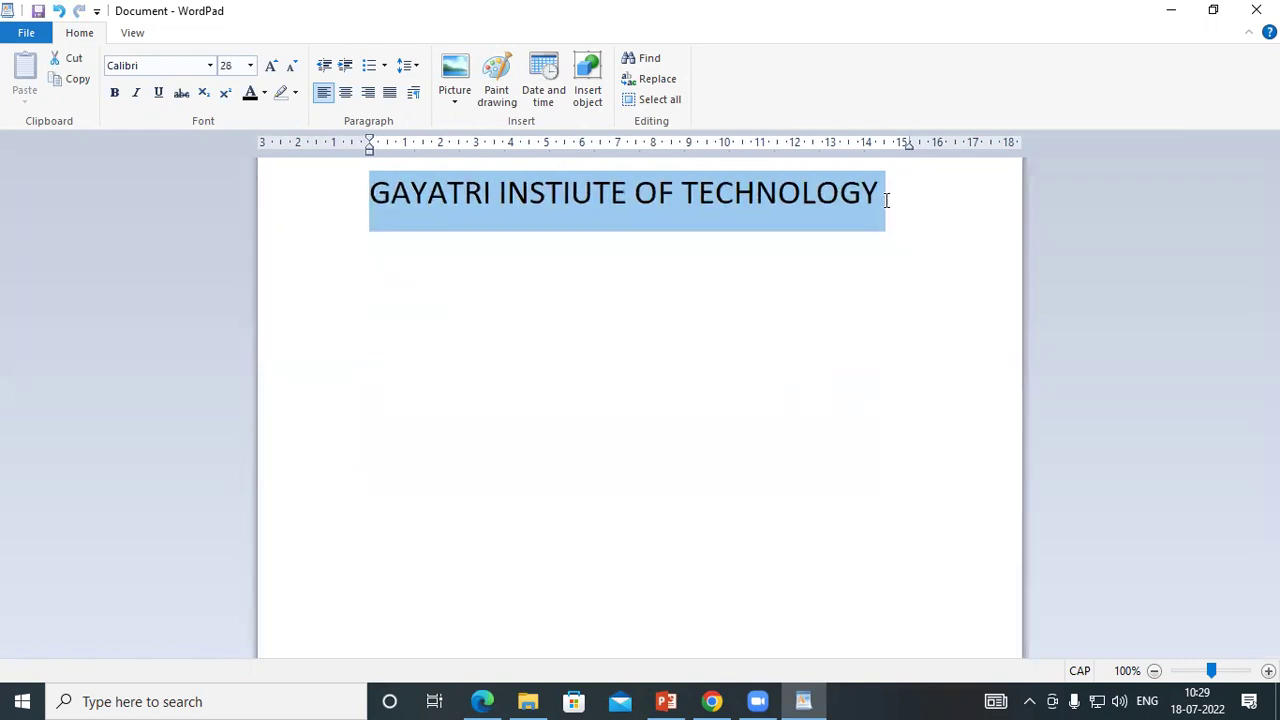
pyautogui.click(870, 240)
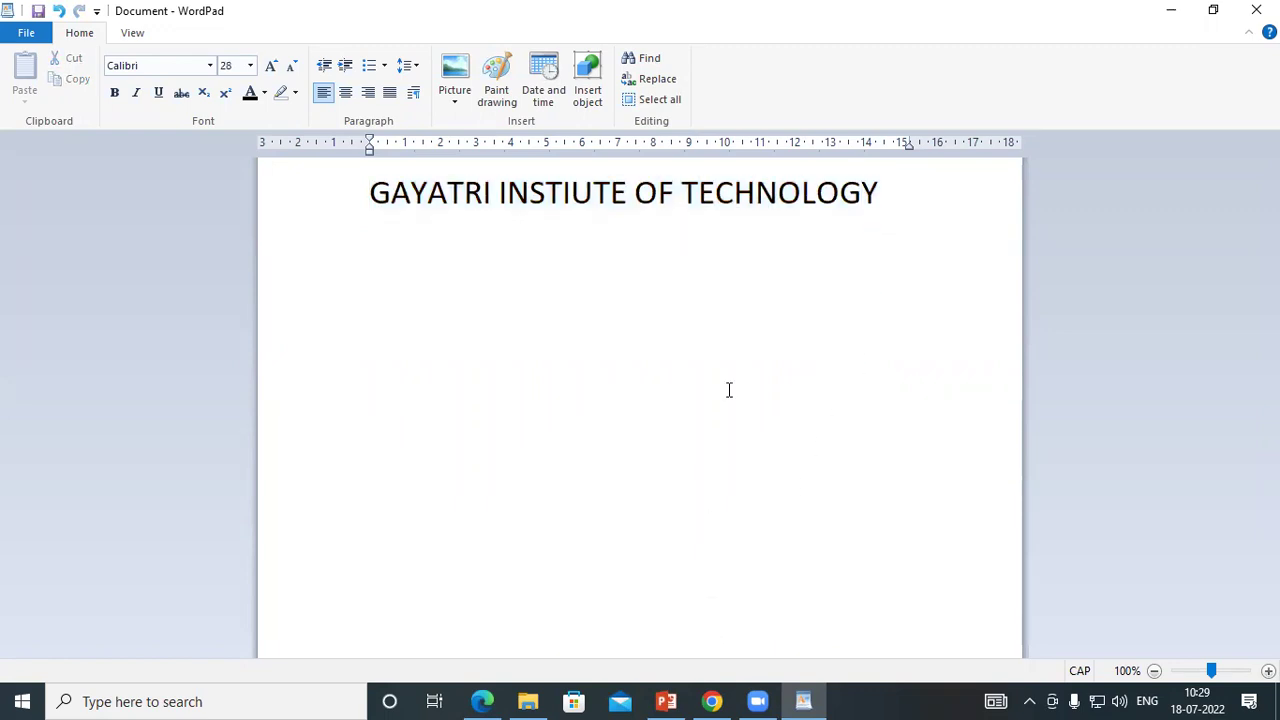
# - Select the full line of text again and grow its font size to 80
pyautogui.moveTo(361, 194); pyautogui.dragTo(412, 200)
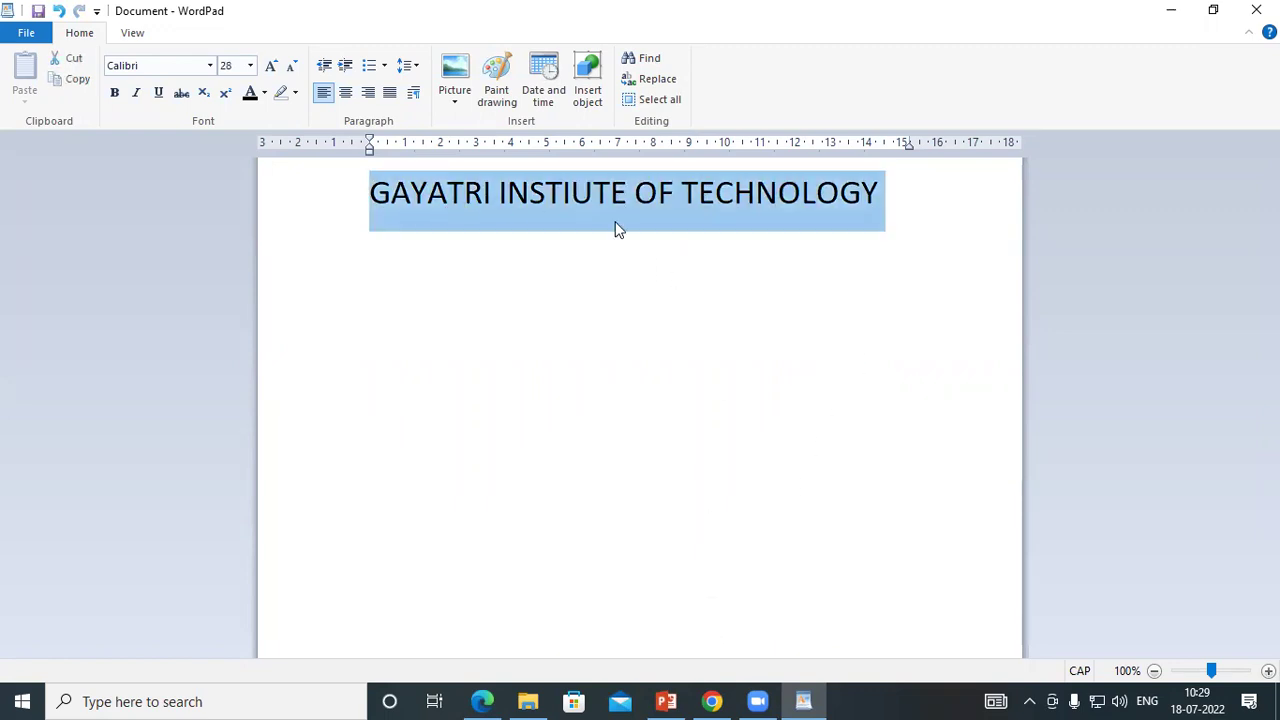
pyautogui.click(840, 246)
pyautogui.moveTo(880, 193); pyautogui.dragTo(485, 200)
pyautogui.hotkey('ctrl', 'shift', '.')
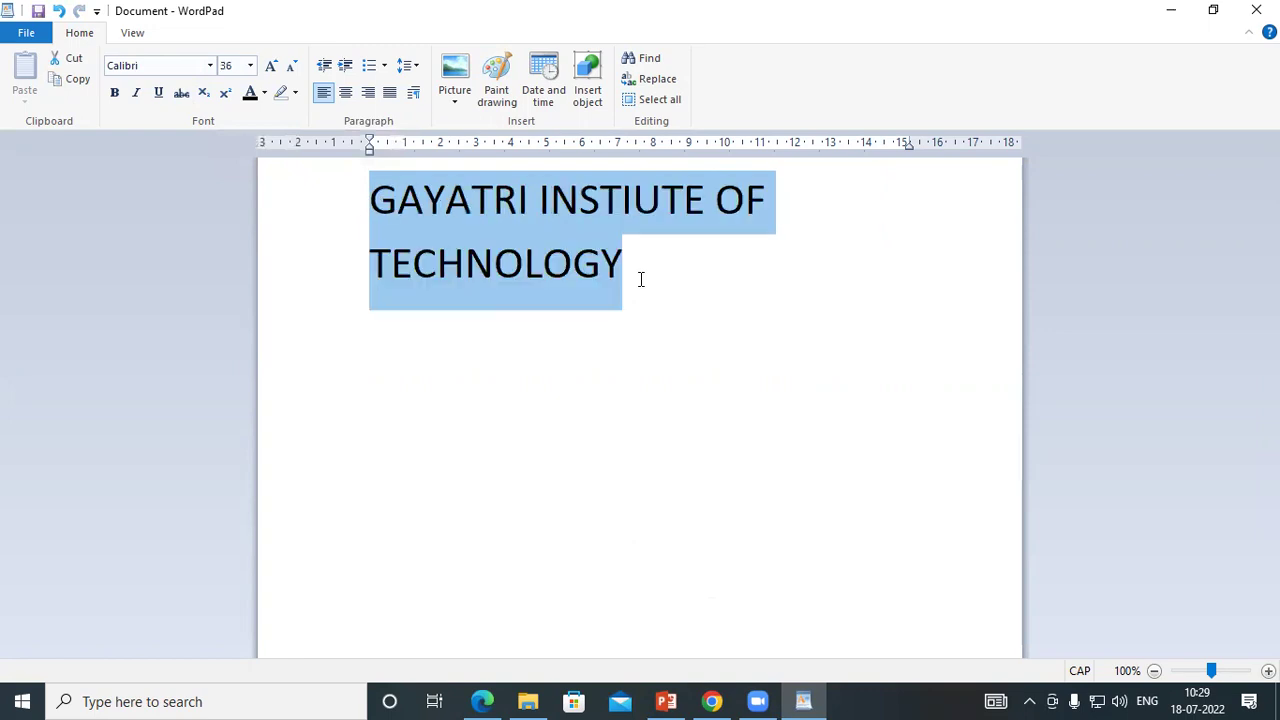
pyautogui.hotkey('ctrl', 'shift', '.')
pyautogui.hotkey('ctrl', 'shift', '.')
pyautogui.hotkey('ctrl', 'shift', '.')
pyautogui.hotkey('ctrl', 'shift', '.')
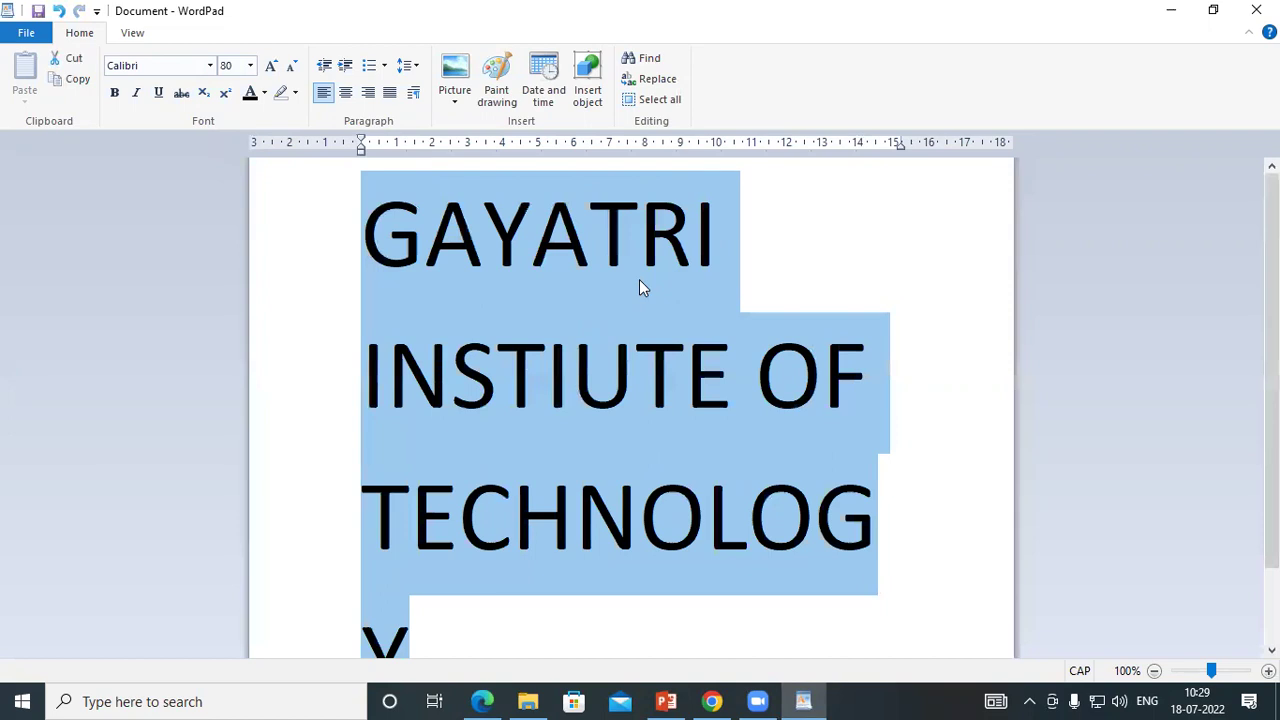
# - Shrink the selected line's font size step by step down to 10
pyautogui.hotkey('ctrl', 'shift', ',')
pyautogui.hotkey('ctrl', 'shift', ',')
pyautogui.hotkey('ctrl', 'shift', ',')
pyautogui.hotkey('ctrl', 'shift', ',')
pyautogui.hotkey('ctrl', 'shift', ',')
pyautogui.hotkey('ctrl', 'shift', ',')
pyautogui.hotkey('ctrl', 'shift', ',')
pyautogui.hotkey('ctrl', 'shift', ',')
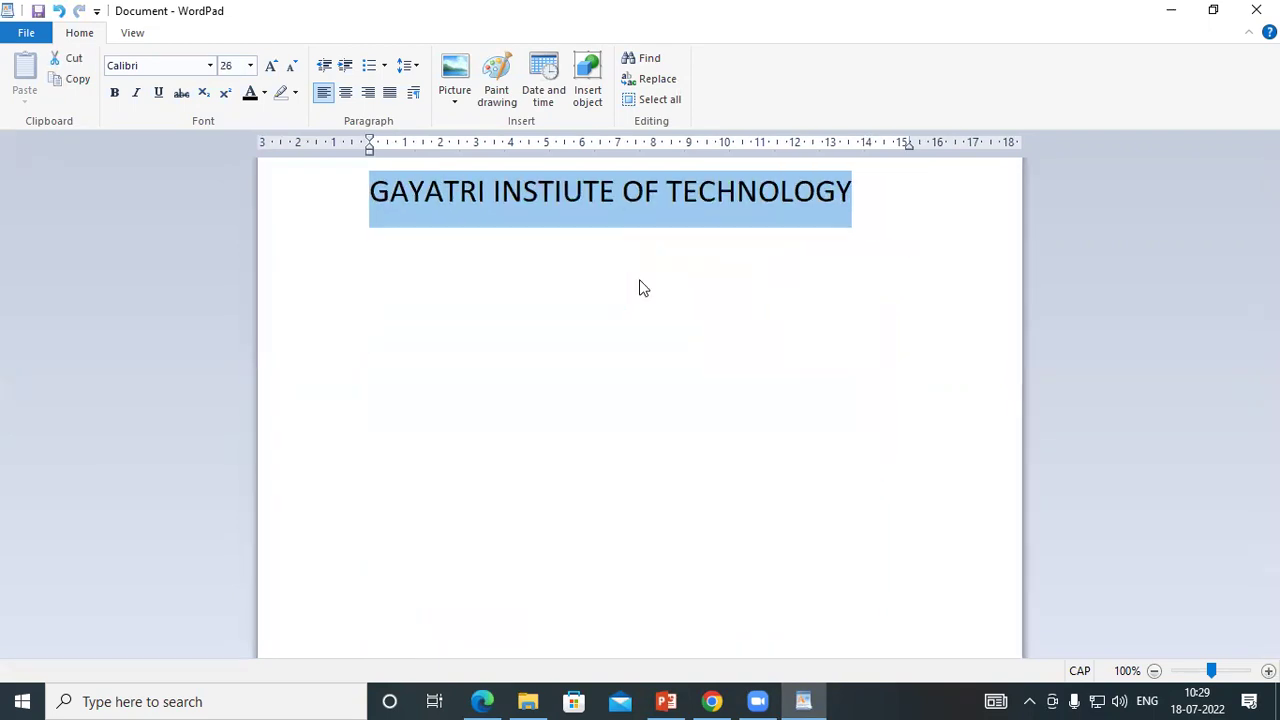
pyautogui.hotkey('ctrl', 'shift', ',')
pyautogui.hotkey('ctrl', 'shift', ',')
pyautogui.hotkey('ctrl', 'shift', ',')
pyautogui.hotkey('ctrl', 'shift', ',')
pyautogui.hotkey('ctrl', 'shift', ',')
pyautogui.hotkey('ctrl', 'shift', ',')
pyautogui.hotkey('ctrl', 'shift', ',')
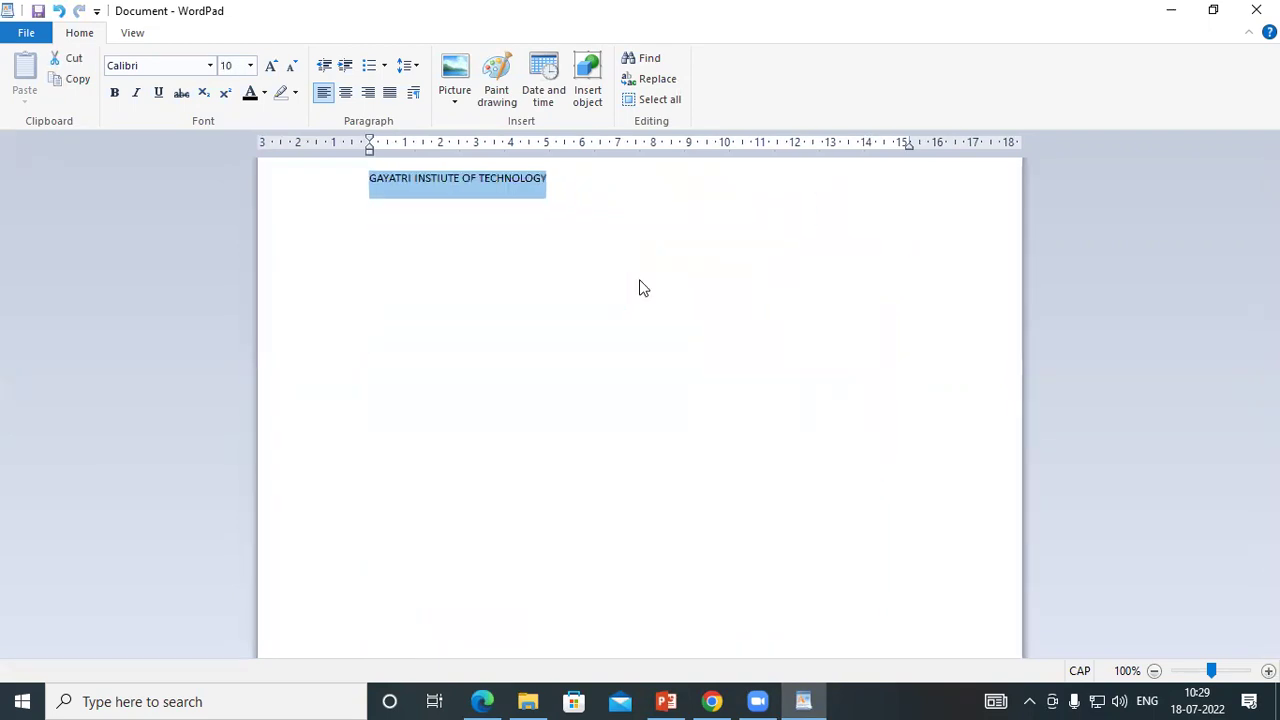
# - Adjust the line's font size step by step to 26 and deselect the text
pyautogui.hotkey('ctrl', 'shift', '.')
pyautogui.hotkey('ctrl', 'shift', '.')
pyautogui.hotkey('ctrl', 'shift', '.')
pyautogui.hotkey('ctrl', 'shift', '.')
pyautogui.hotkey('ctrl', 'shift', '.')
pyautogui.hotkey('ctrl', 'shift', '.')
pyautogui.hotkey('ctrl', 'shift', '.')
pyautogui.hotkey('ctrl', 'shift', '.')
pyautogui.hotkey('ctrl', 'shift', '.')
pyautogui.hotkey('ctrl', 'shift', '.')
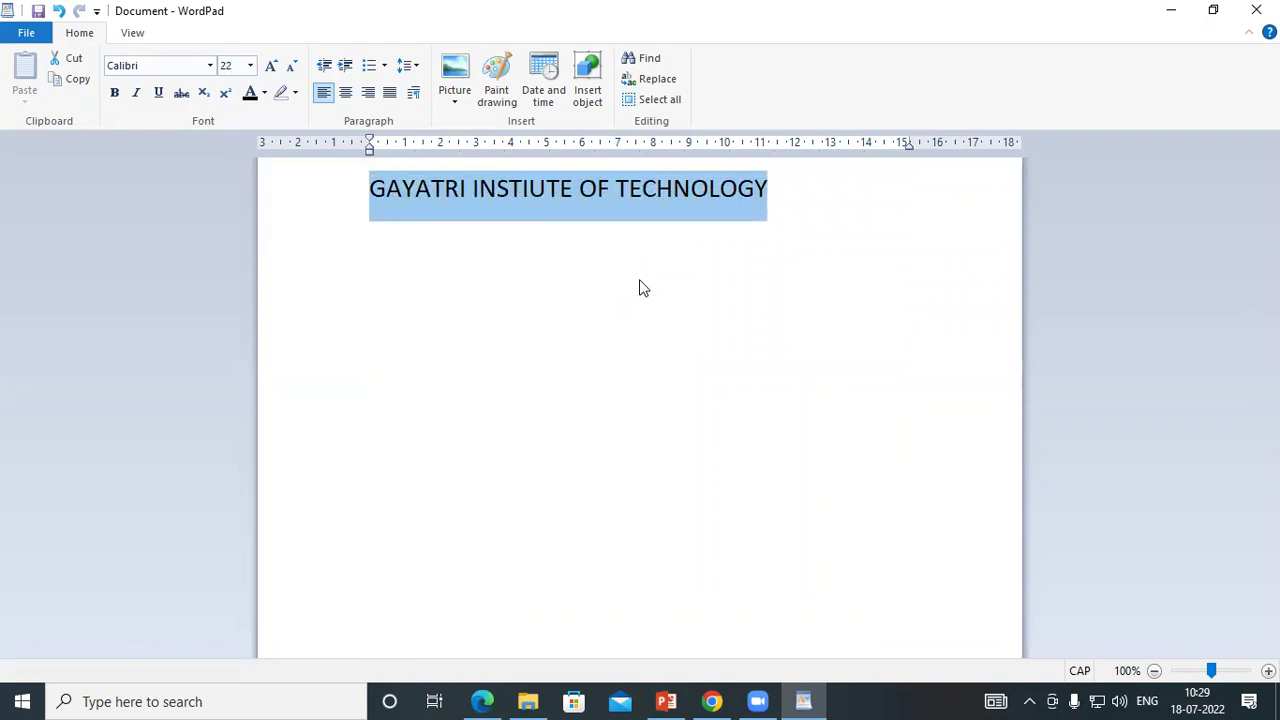
pyautogui.hotkey('ctrl', 'shift', '.')
pyautogui.hotkey('ctrl', 'shift', ',')
pyautogui.hotkey('ctrl', 'shift', ',')
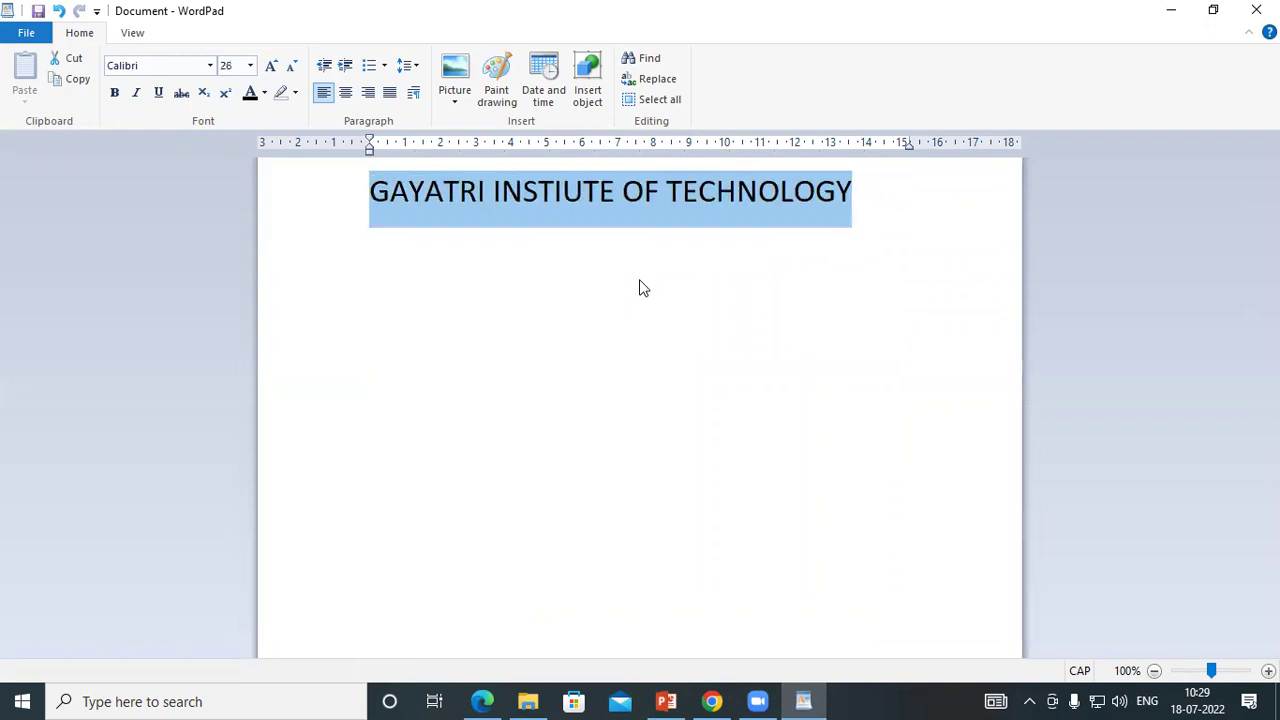
pyautogui.click(852, 222)
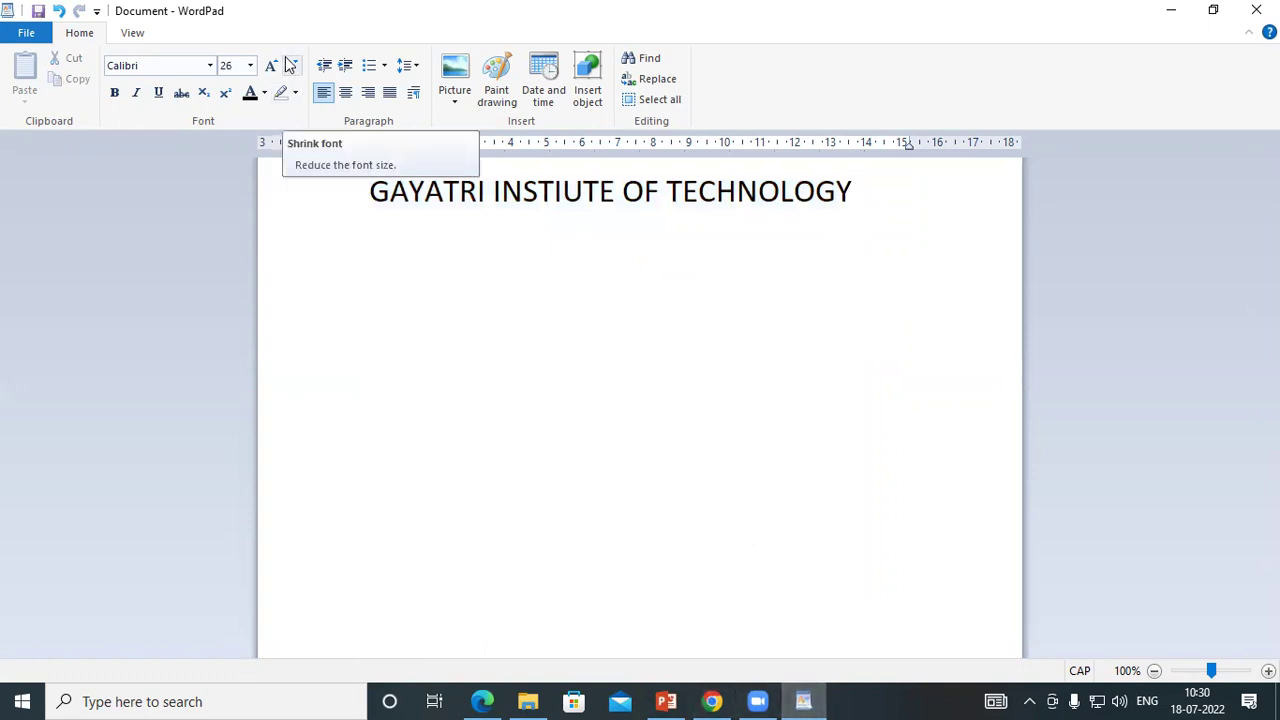
# - Switch to the Microsoft Whiteboard page and delete everything drawn on the board
pyautogui.click(573, 236)
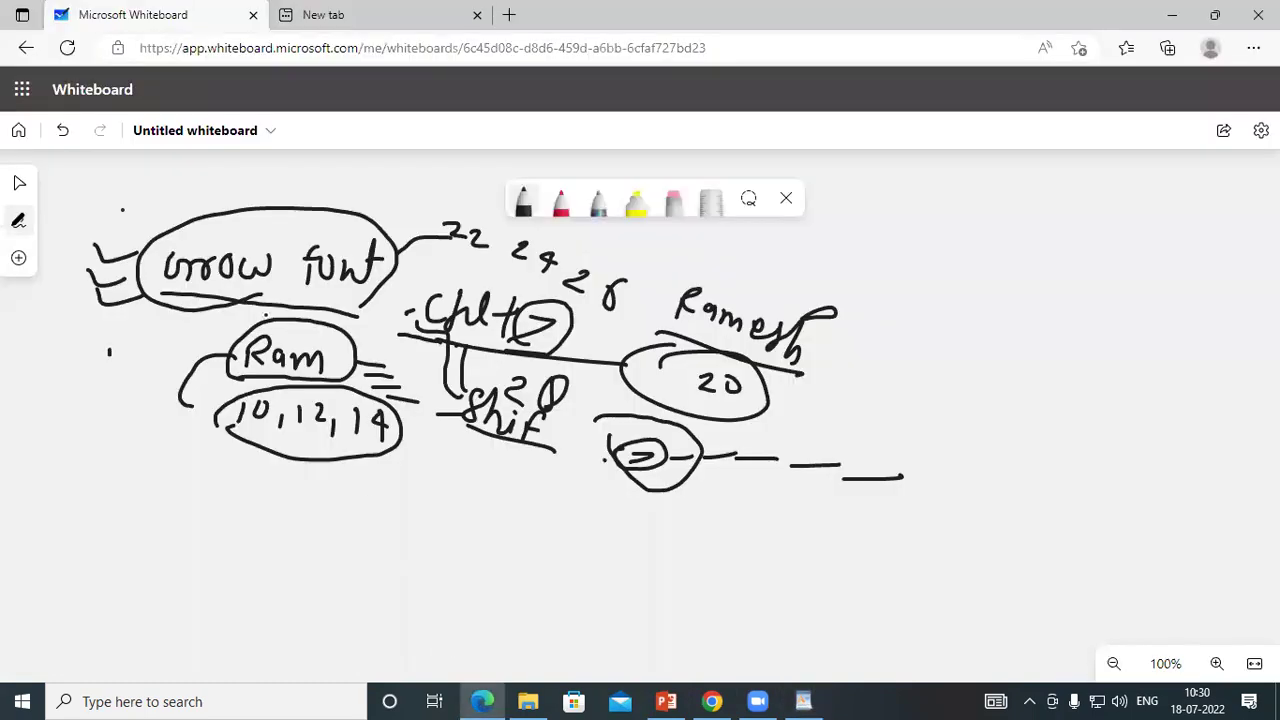
pyautogui.click(482, 701)
pyautogui.hotkey('ctrl', 'a')
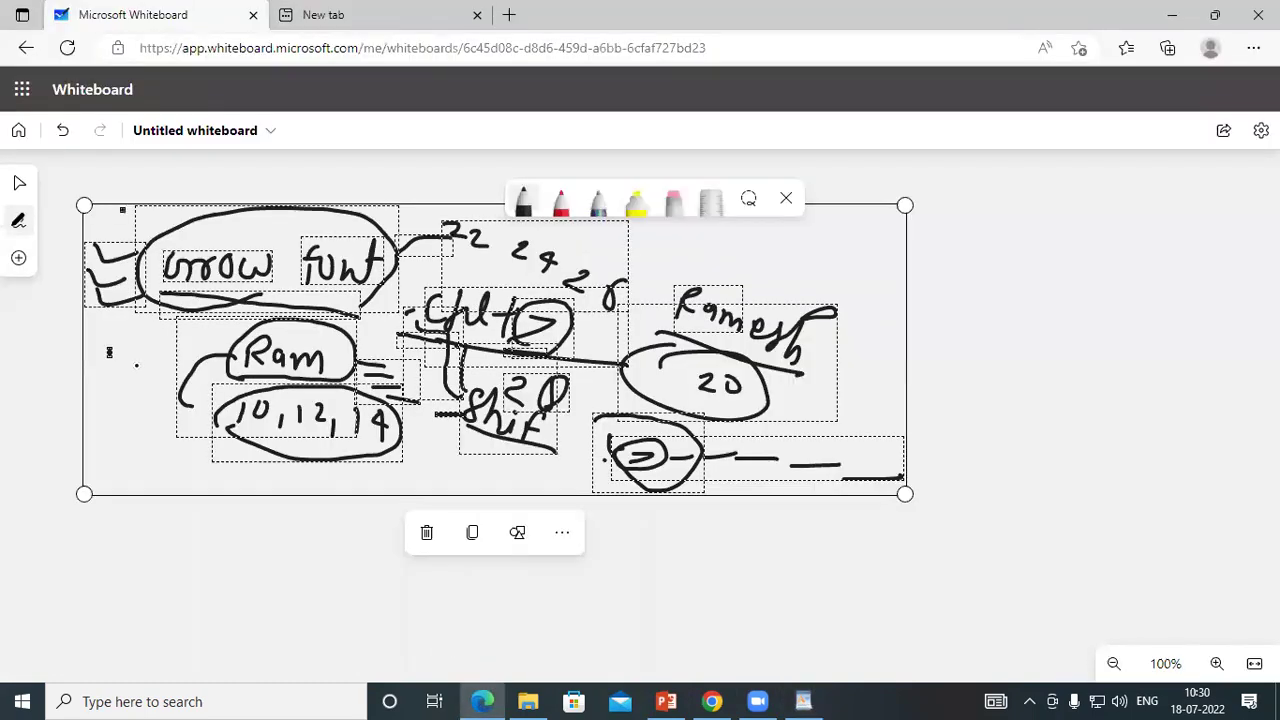
pyautogui.press('Delete')
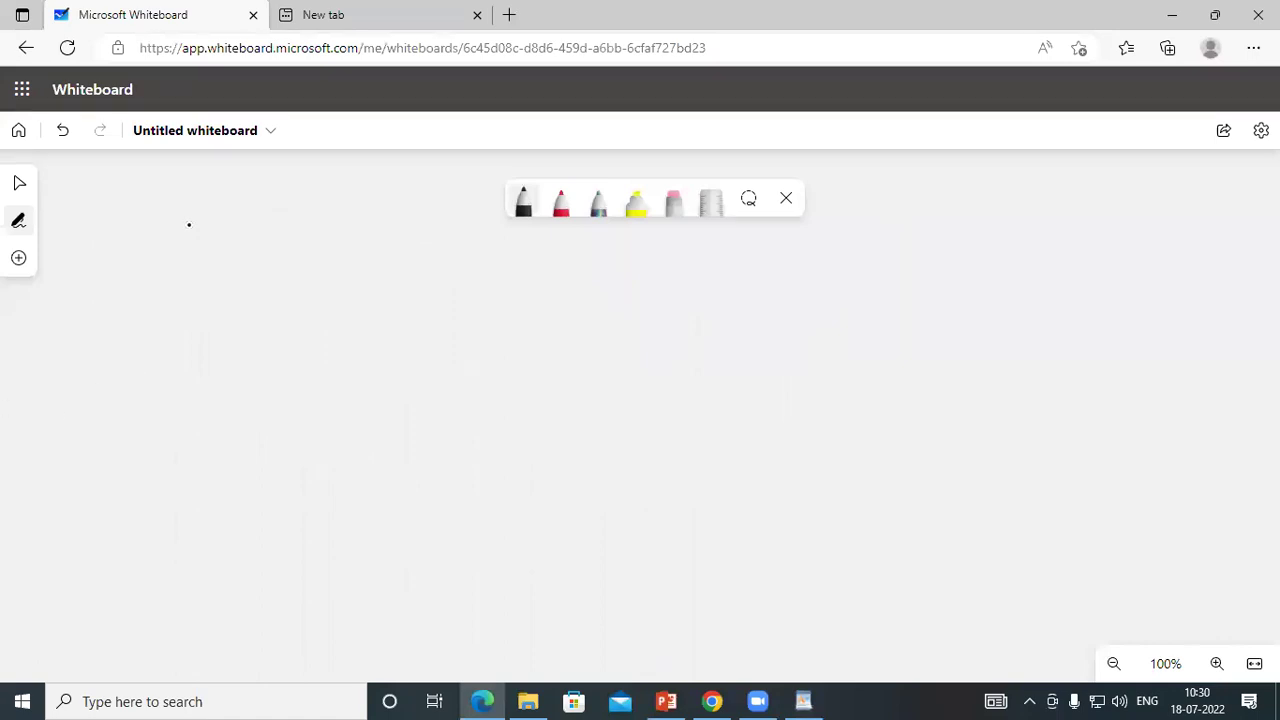
# - Handwrite "Shrink Font" with an underlined sample name and a circled 12 below it, adding connector lines from the number
pyautogui.moveTo(208, 277)
pyautogui.mouseDown()
pyautogui.moveTo(200, 293)
pyautogui.moveTo(217, 272)
pyautogui.moveTo(226, 305)
pyautogui.moveTo(250, 302)
pyautogui.moveTo(253, 276)
pyautogui.moveTo(285, 314)
pyautogui.moveTo(316, 322)
pyautogui.moveTo(350, 328)
pyautogui.moveTo(380, 306)
pyautogui.moveTo(394, 334)
pyautogui.moveTo(430, 342)
pyautogui.moveTo(436, 320)
pyautogui.mouseUp()
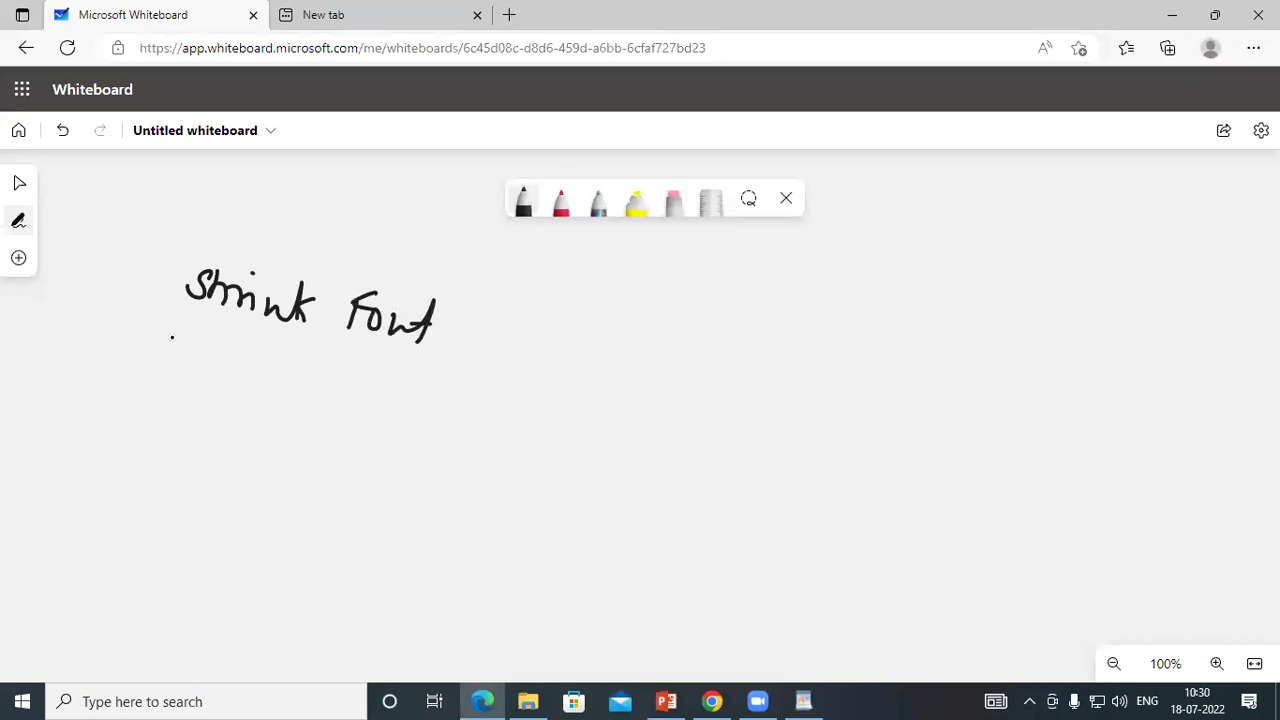
pyautogui.moveTo(151, 335)
pyautogui.mouseDown()
pyautogui.moveTo(150, 348)
pyautogui.moveTo(224, 352)
pyautogui.moveTo(254, 372)
pyautogui.moveTo(262, 330)
pyautogui.moveTo(258, 340)
pyautogui.mouseUp()
pyautogui.moveTo(137, 366); pyautogui.dragTo(257, 393)
pyautogui.moveTo(296, 360)
pyautogui.mouseDown()
pyautogui.moveTo(297, 376)
pyautogui.moveTo(324, 384)
pyautogui.mouseUp()
pyautogui.moveTo(282, 352)
pyautogui.mouseDown()
pyautogui.moveTo(330, 370)
pyautogui.moveTo(272, 368)
pyautogui.moveTo(298, 444)
pyautogui.mouseUp()
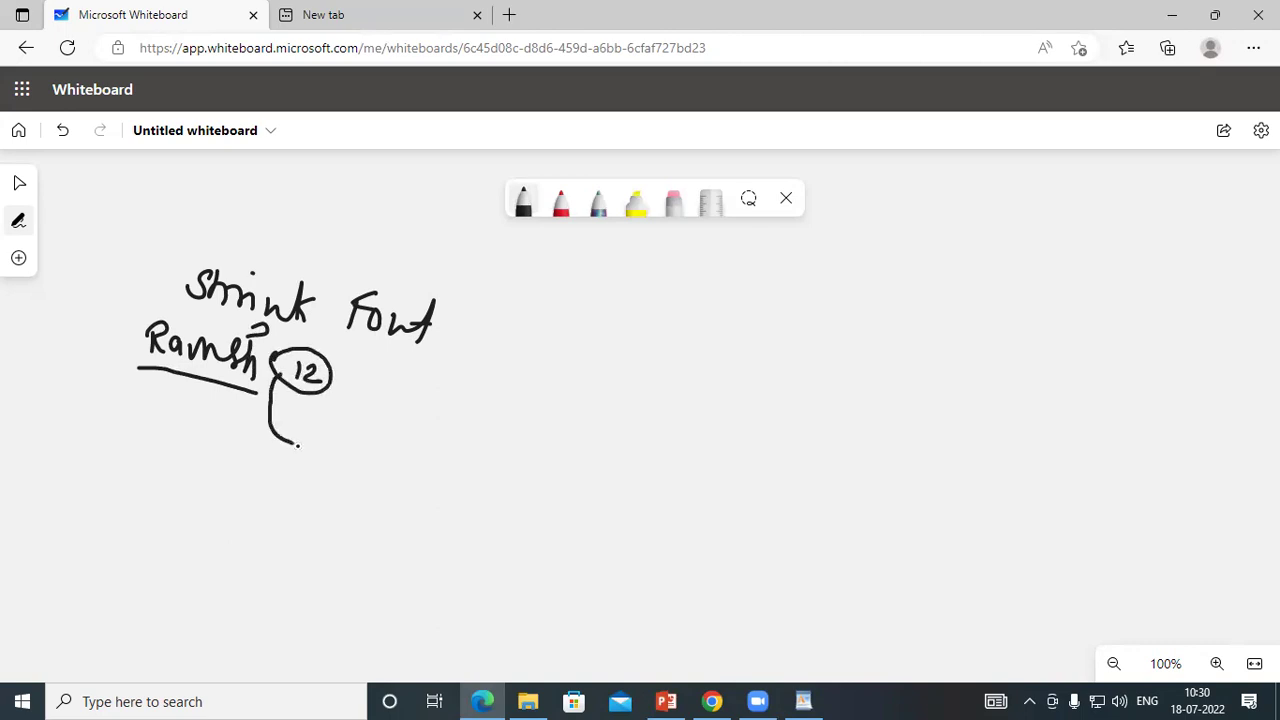
pyautogui.moveTo(330, 372); pyautogui.dragTo(390, 376)
pyautogui.moveTo(398, 370)
pyautogui.mouseDown()
pyautogui.moveTo(412, 370)
pyautogui.moveTo(399, 397)
pyautogui.mouseUp()
pyautogui.moveTo(395, 373); pyautogui.dragTo(394, 392)
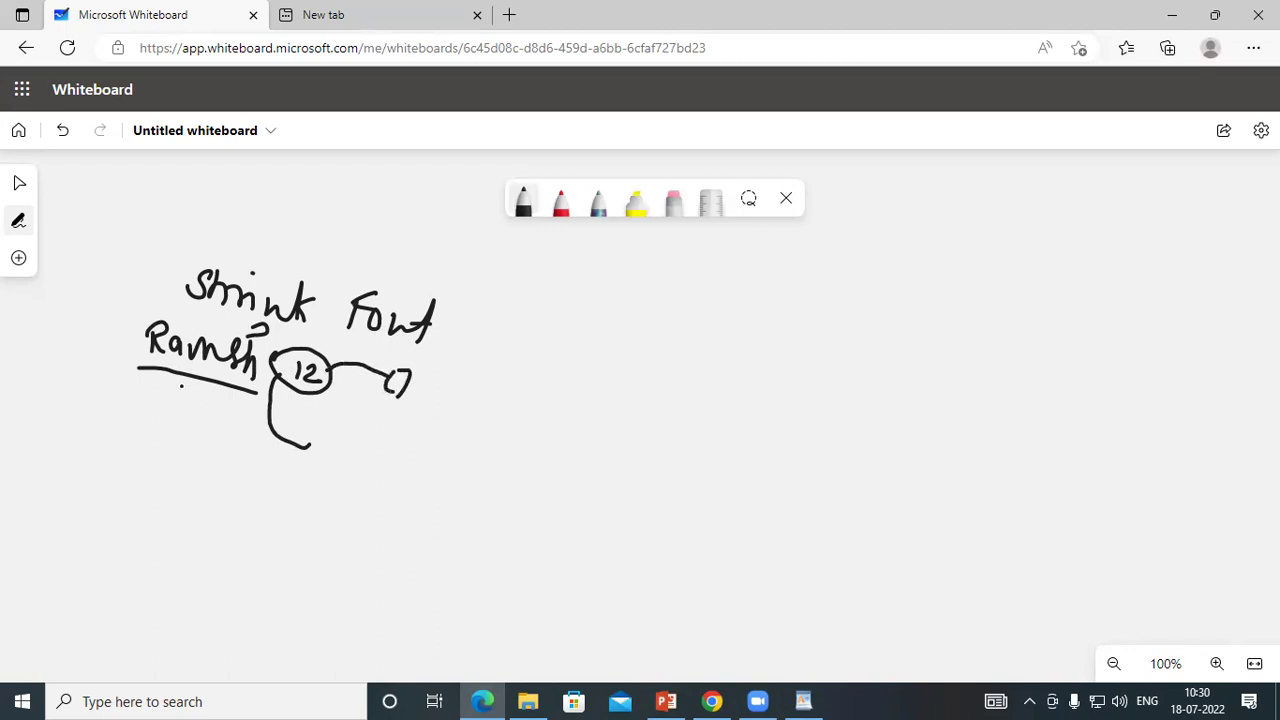
# - Circle the "Shrink Font" heading and add a wavy connector to a small note above it and a tick beside it
pyautogui.moveTo(168, 286)
pyautogui.mouseDown()
pyautogui.moveTo(236, 250)
pyautogui.moveTo(390, 272)
pyautogui.moveTo(438, 338)
pyautogui.moveTo(340, 343)
pyautogui.moveTo(164, 298)
pyautogui.moveTo(160, 282)
pyautogui.mouseUp()
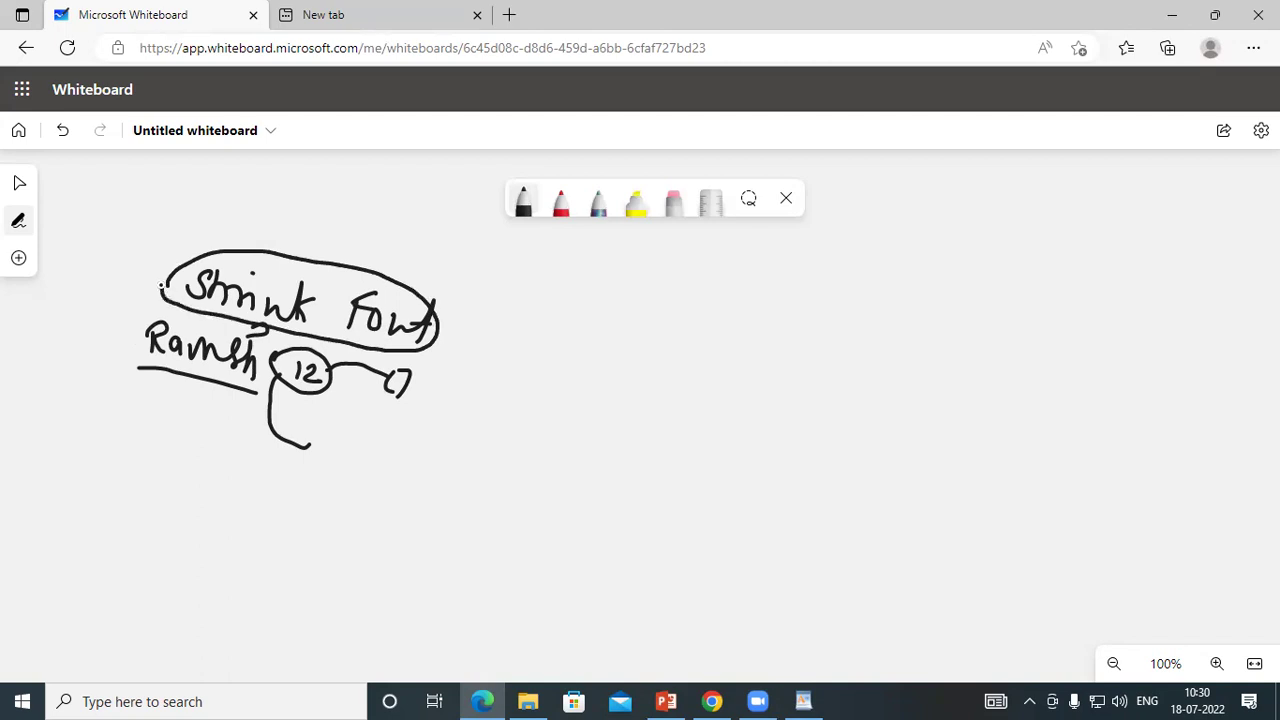
pyautogui.moveTo(260, 255)
pyautogui.mouseDown()
pyautogui.moveTo(290, 226)
pyautogui.moveTo(406, 258)
pyautogui.mouseUp()
pyautogui.moveTo(420, 250)
pyautogui.mouseDown()
pyautogui.moveTo(418, 270)
pyautogui.moveTo(426, 260)
pyautogui.moveTo(436, 282)
pyautogui.moveTo(456, 252)
pyautogui.mouseUp()
pyautogui.moveTo(128, 266); pyautogui.dragTo(192, 290)
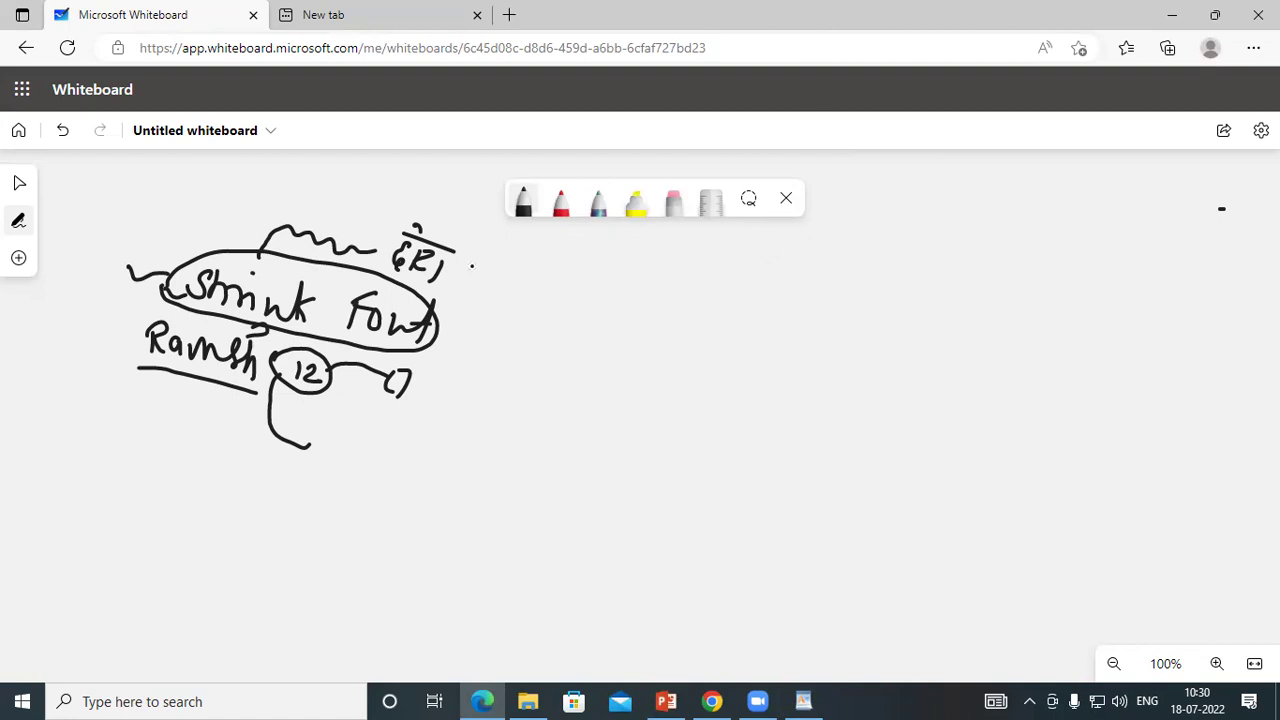
# - Handwrite the shortcut "Ctrl + <" with "Shift" beneath, underline both, circle the symbol and branch off an underlined row of short strokes
pyautogui.moveTo(548, 282)
pyautogui.mouseDown()
pyautogui.moveTo(532, 306)
pyautogui.moveTo(592, 306)
pyautogui.mouseUp()
pyautogui.moveTo(596, 292)
pyautogui.mouseDown()
pyautogui.moveTo(614, 290)
pyautogui.moveTo(604, 312)
pyautogui.moveTo(656, 326)
pyautogui.mouseUp()
pyautogui.moveTo(547, 316)
pyautogui.mouseDown()
pyautogui.moveTo(660, 328)
pyautogui.moveTo(628, 290)
pyautogui.moveTo(680, 302)
pyautogui.moveTo(570, 360)
pyautogui.moveTo(585, 333)
pyautogui.mouseUp()
pyautogui.moveTo(598, 328)
pyautogui.mouseDown()
pyautogui.moveTo(632, 384)
pyautogui.moveTo(650, 356)
pyautogui.mouseUp()
pyautogui.click(621, 340)
pyautogui.moveTo(662, 344)
pyautogui.mouseDown()
pyautogui.moveTo(662, 380)
pyautogui.moveTo(672, 362)
pyautogui.mouseUp()
pyautogui.moveTo(550, 376); pyautogui.dragTo(698, 401)
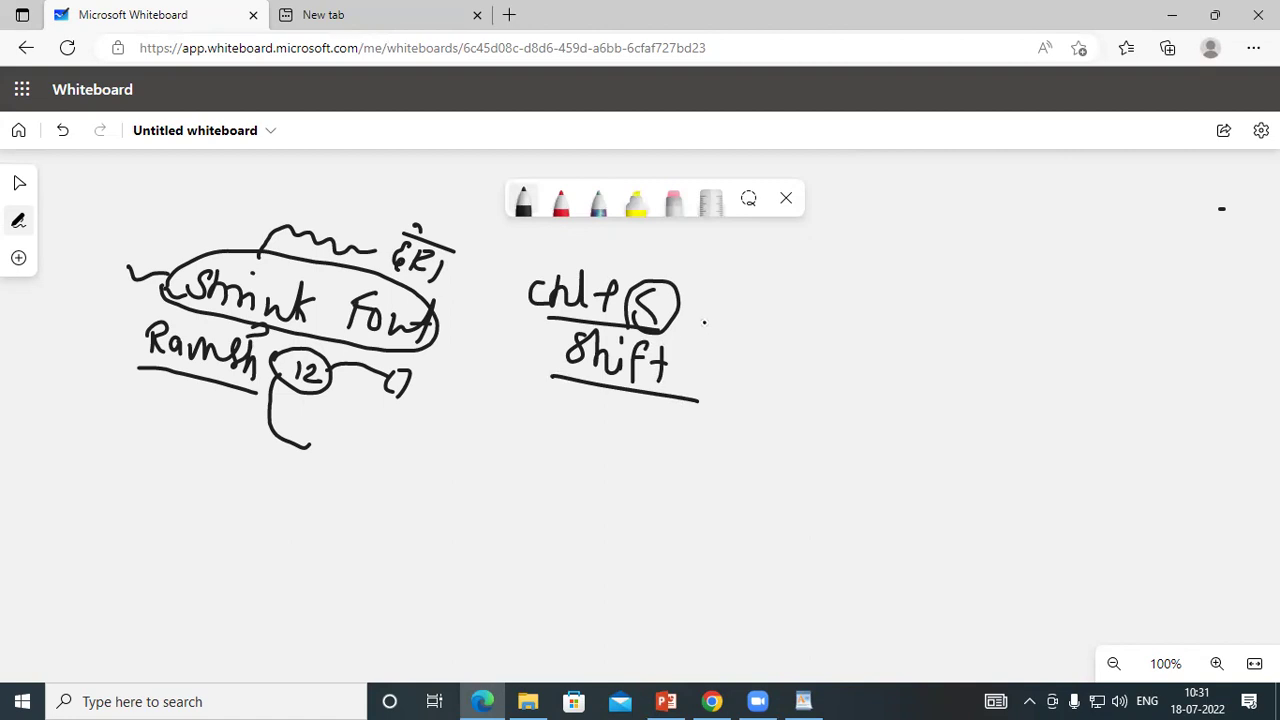
pyautogui.moveTo(677, 302)
pyautogui.mouseDown()
pyautogui.moveTo(722, 301)
pyautogui.moveTo(735, 342)
pyautogui.moveTo(776, 352)
pyautogui.moveTo(820, 392)
pyautogui.mouseUp()
pyautogui.moveTo(724, 345); pyautogui.dragTo(843, 404)
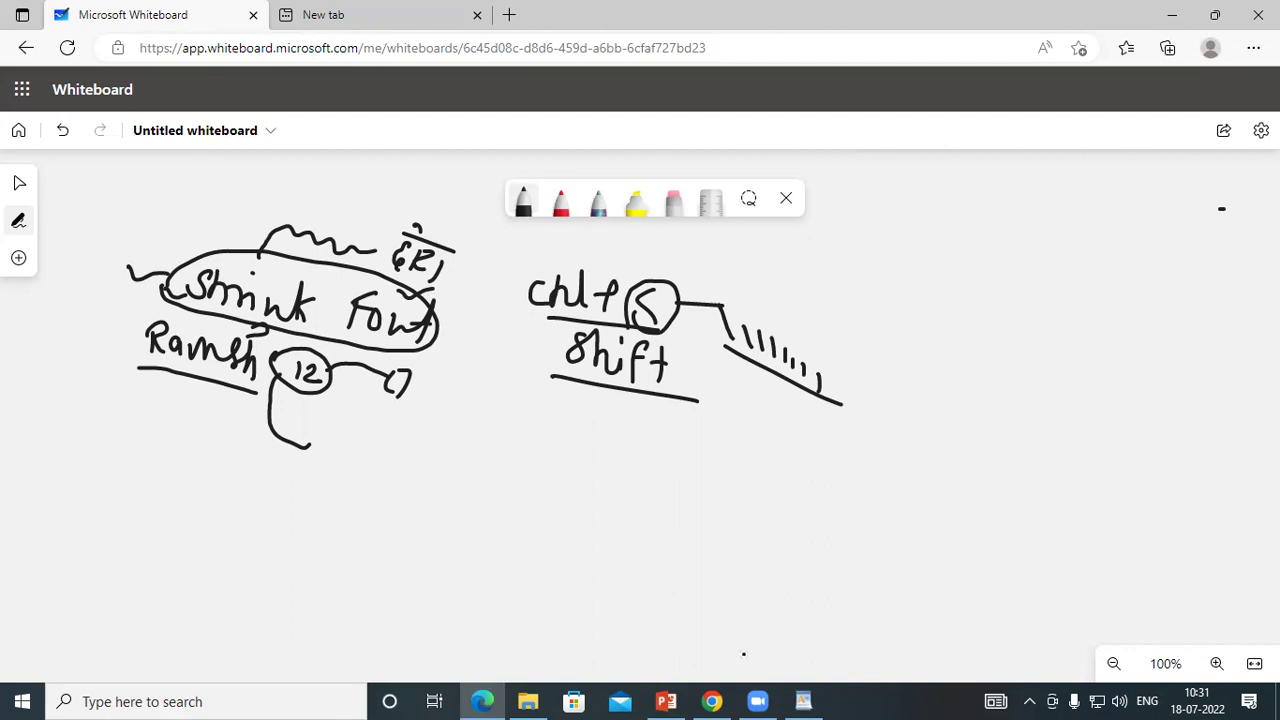
# - Switch to WordPad, select the full line "GAYATRI INSTIUTE OF TECHNOLOGY" and shrink its font size to 20
pyautogui.click(803, 701)
pyautogui.click(427, 224)
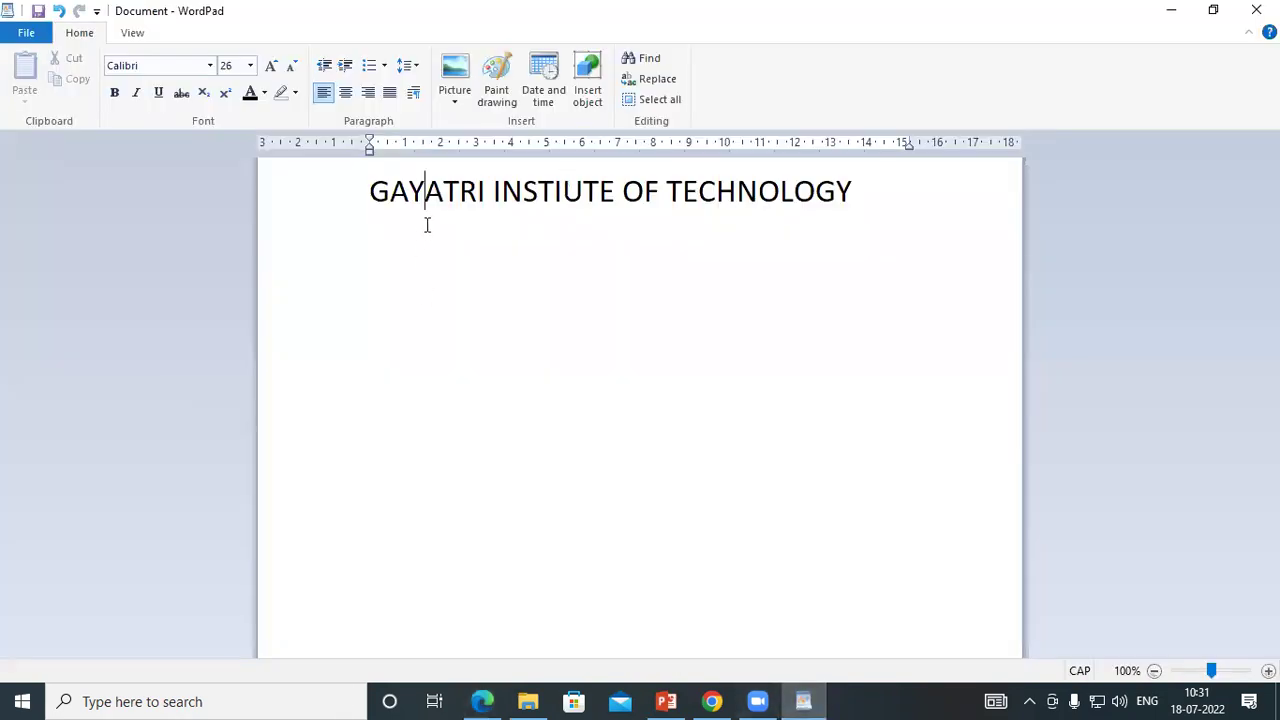
pyautogui.moveTo(370, 191); pyautogui.dragTo(680, 200)
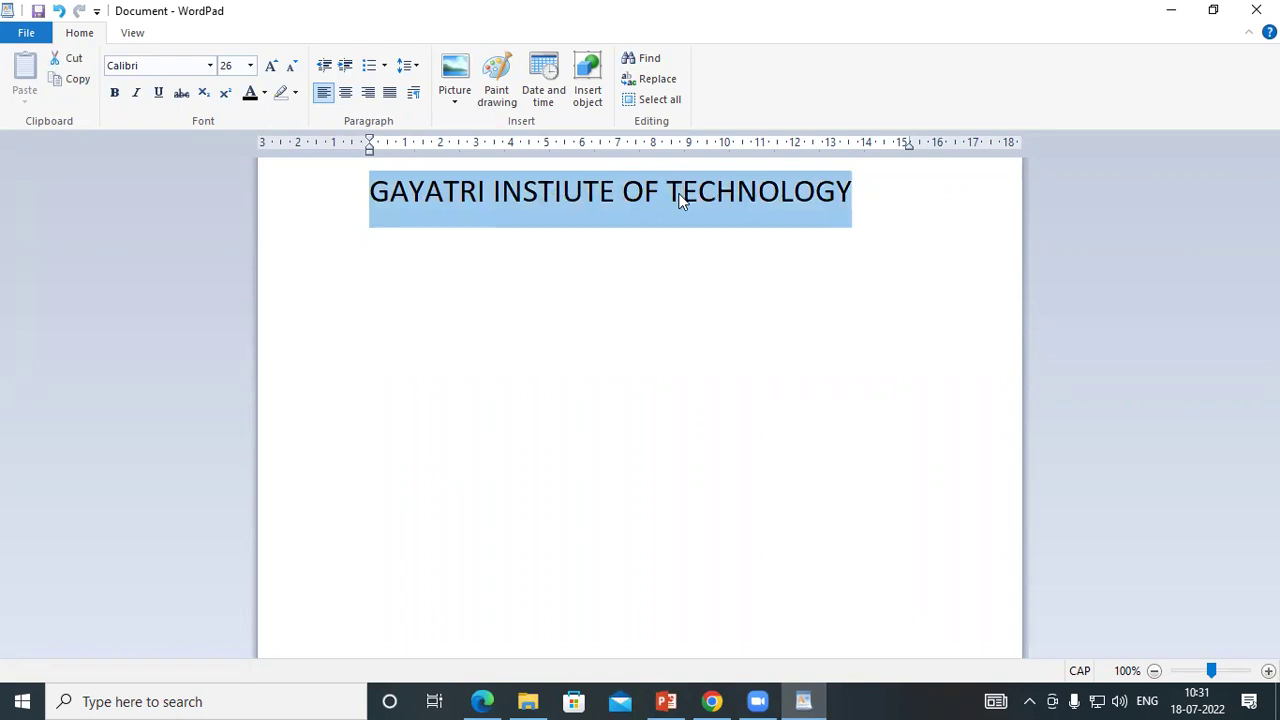
pyautogui.moveTo(370, 206); pyautogui.dragTo(795, 208)
pyautogui.click(293, 65)
pyautogui.click(293, 65)
pyautogui.click(293, 65)
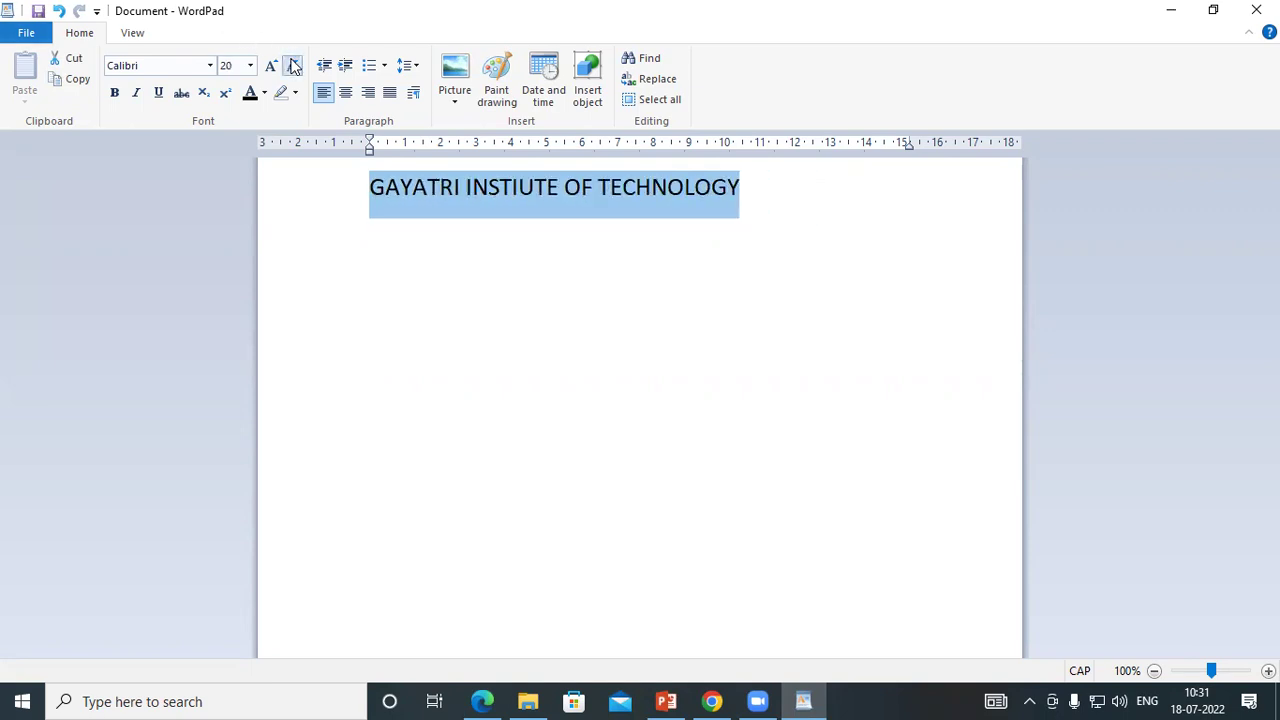
# - Shrink the selected line's font size further, several steps below 20
pyautogui.click(293, 65)
pyautogui.click(293, 65)
pyautogui.click(293, 65)
pyautogui.click(293, 65)
pyautogui.click(293, 65)
pyautogui.click(293, 65)
pyautogui.click(293, 65)
pyautogui.click(293, 65)
pyautogui.click(293, 65)
# - Grow the selected line's font size step by step to 20 and beyond
pyautogui.click(268, 68)
pyautogui.click(268, 68)
pyautogui.click(268, 68)
pyautogui.click(268, 68)
pyautogui.click(268, 68)
pyautogui.click(268, 68)
pyautogui.click(269, 68)
pyautogui.click(269, 68)
pyautogui.click(269, 68)
pyautogui.click(269, 68)
pyautogui.click(269, 68)
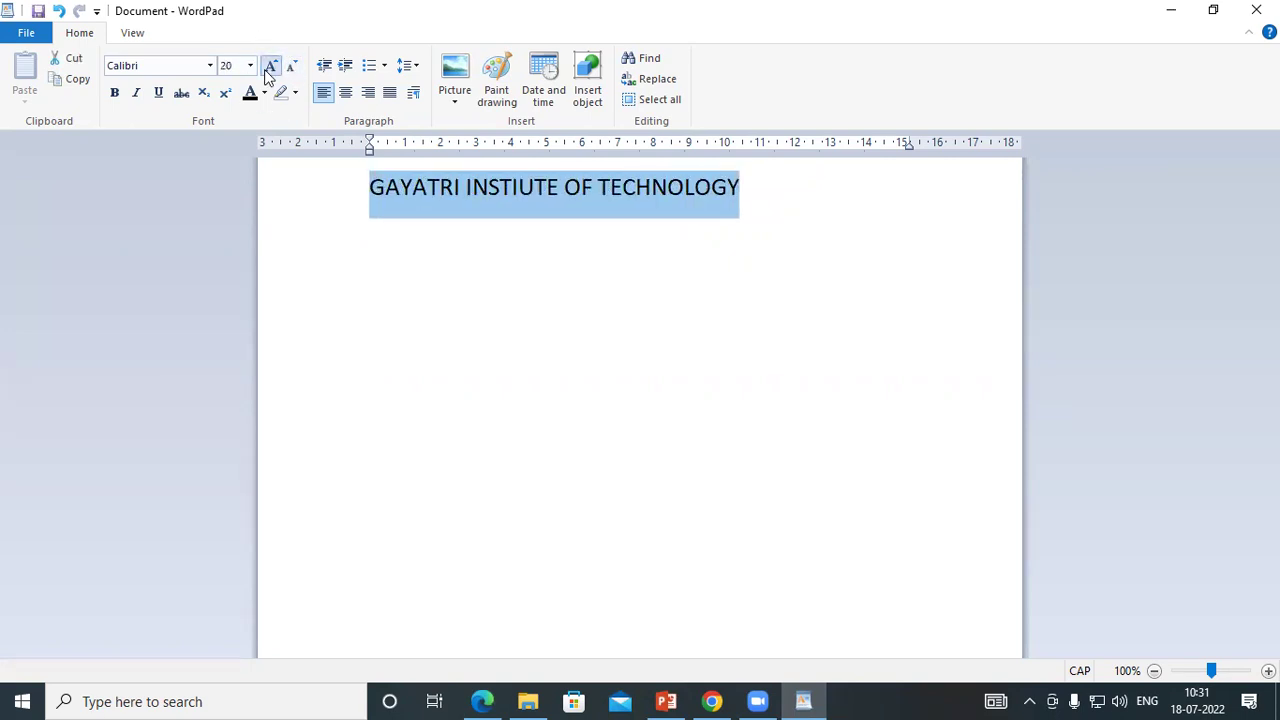
pyautogui.click(269, 68)
pyautogui.click(269, 68)
pyautogui.click(269, 68)
# - Shrink the selected line's font size step by step down to 9
pyautogui.click(296, 71)
pyautogui.click(296, 71)
pyautogui.click(296, 71)
pyautogui.click(296, 71)
pyautogui.click(296, 71)
pyautogui.click(296, 71)
pyautogui.click(296, 71)
pyautogui.click(296, 71)
pyautogui.click(296, 71)
pyautogui.click(296, 71)
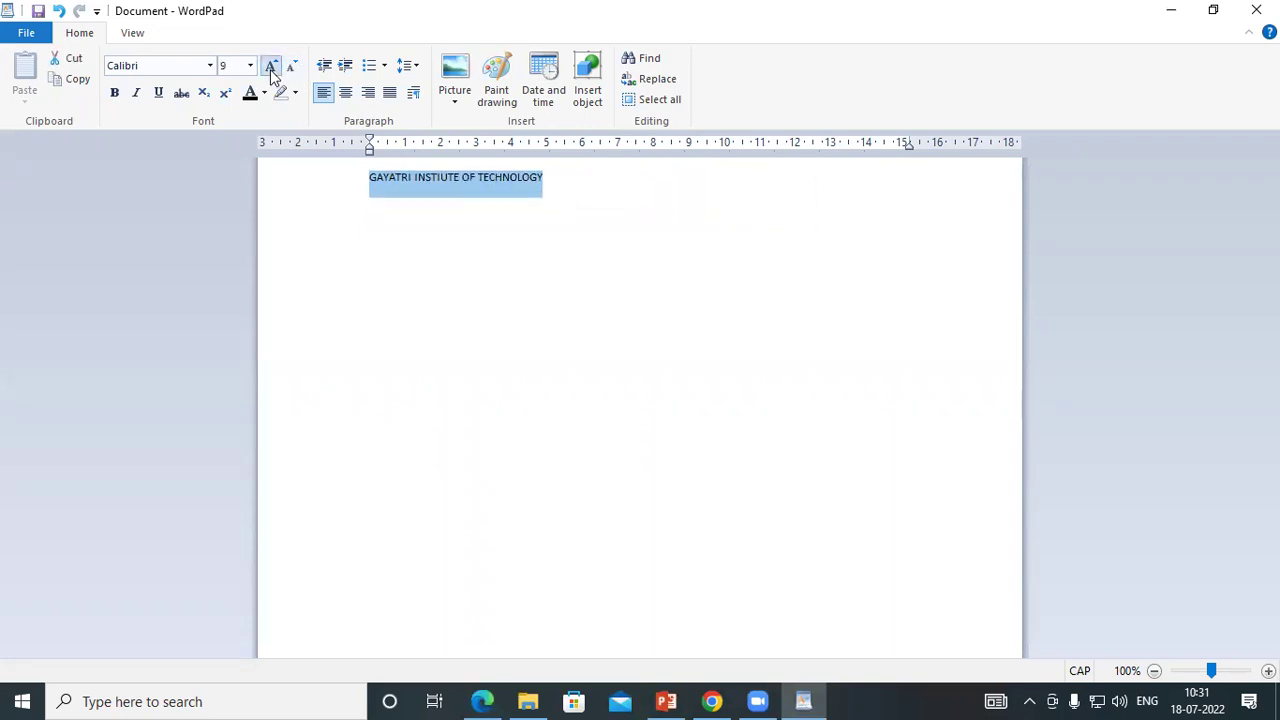
# - Grow the selected line's font size step by step to 26
pyautogui.click(270, 68)
pyautogui.click(270, 68)
pyautogui.click(270, 68)
pyautogui.click(270, 68)
pyautogui.click(270, 68)
pyautogui.click(270, 70)
pyautogui.click(270, 70)
pyautogui.click(270, 70)
pyautogui.click(270, 70)
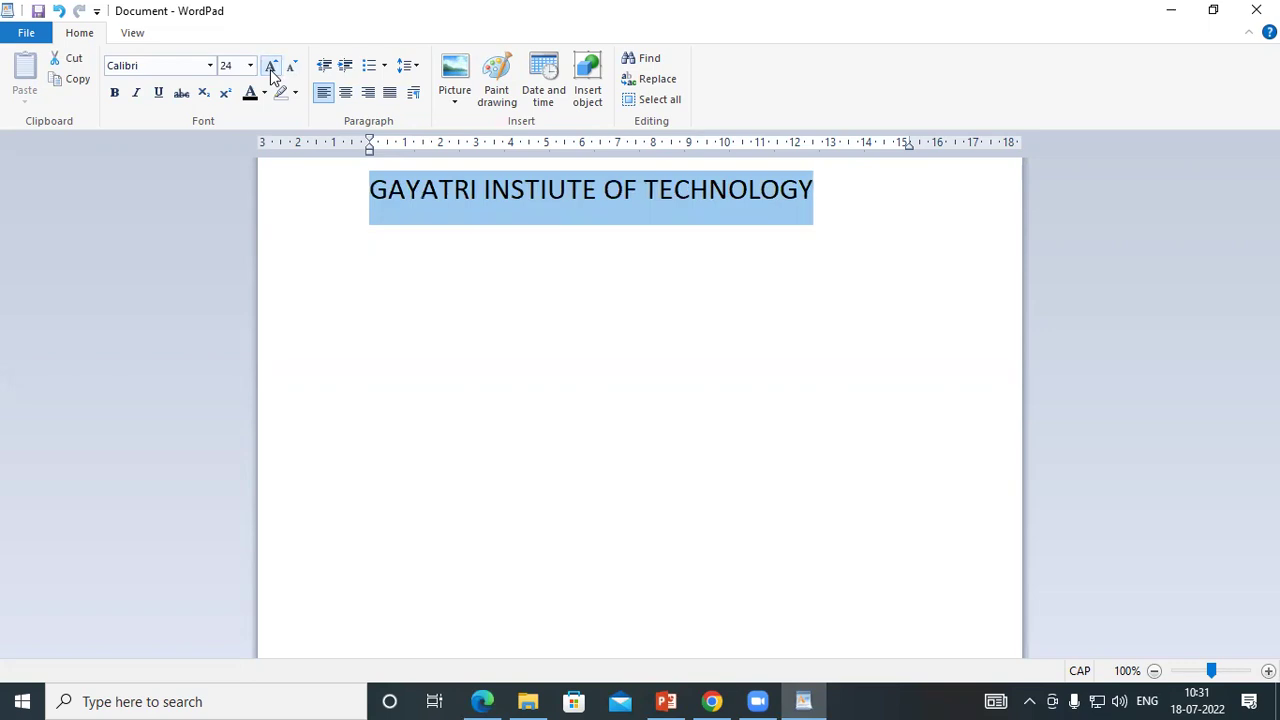
pyautogui.click(270, 70)
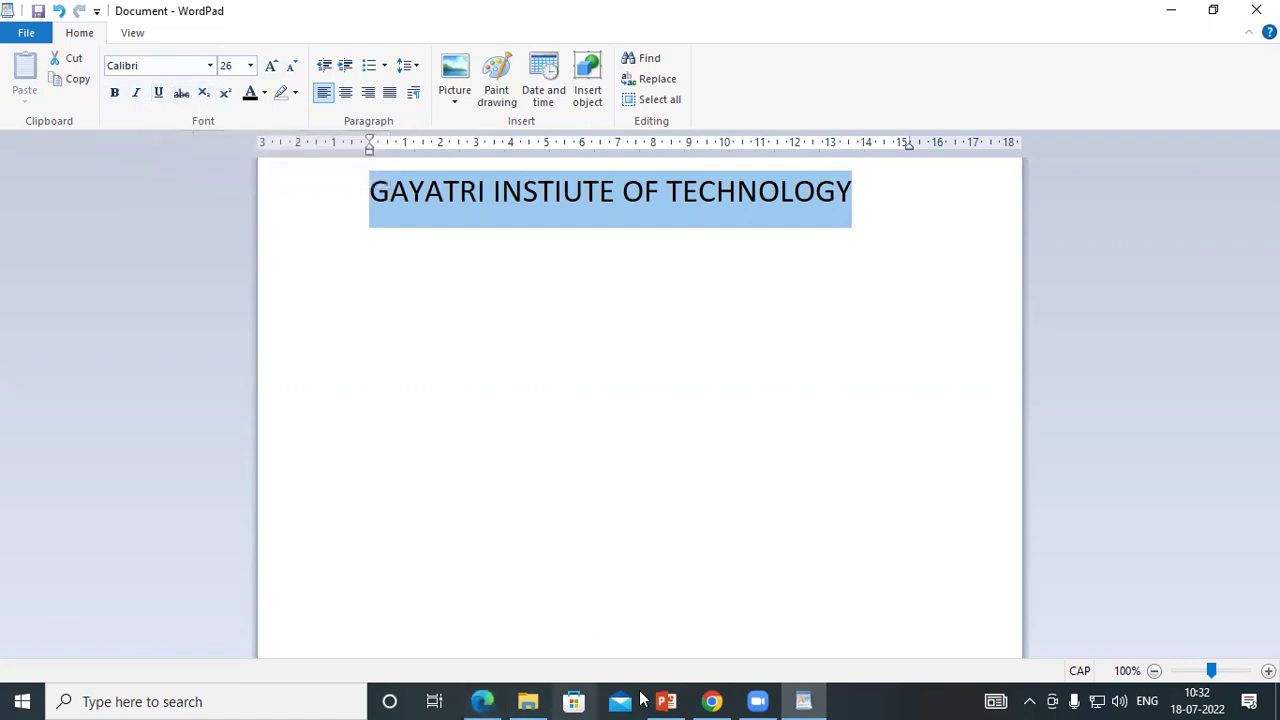
# - Switch back to the whiteboard and erase all of the Shrink Font notes
pyautogui.click(482, 701)
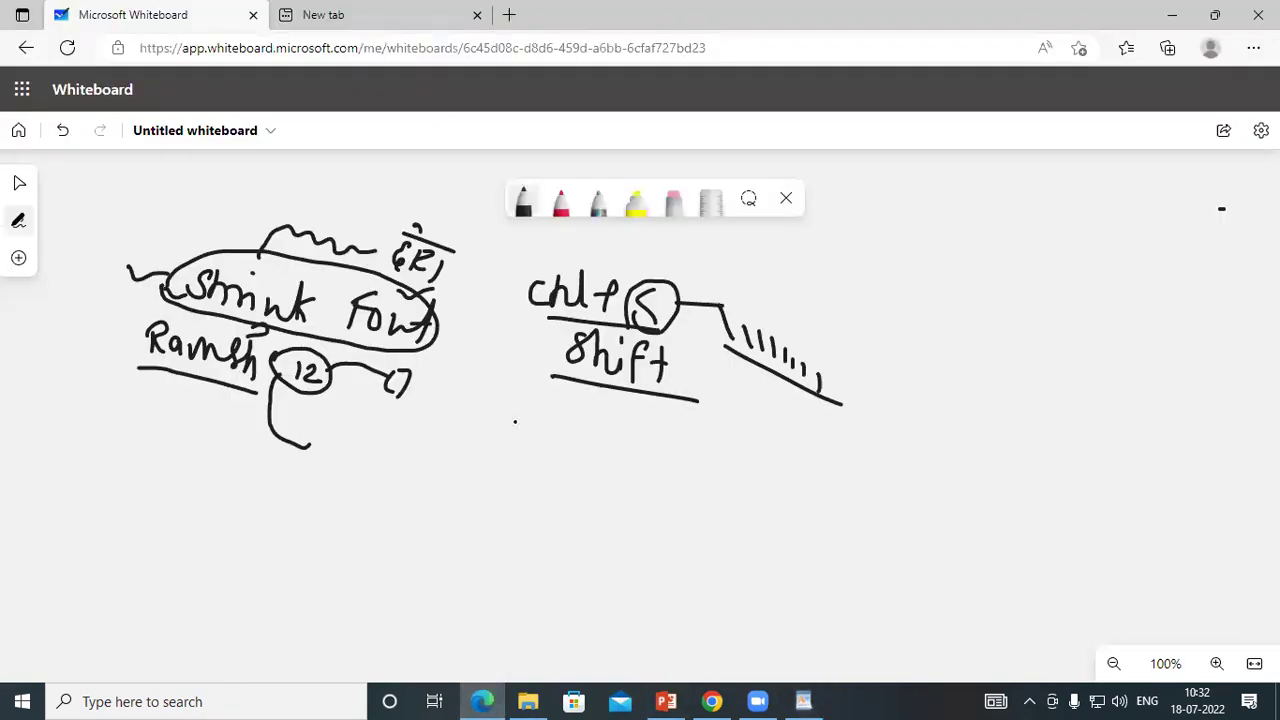
pyautogui.hotkey('ctrl', 'a')
pyautogui.press('Delete')
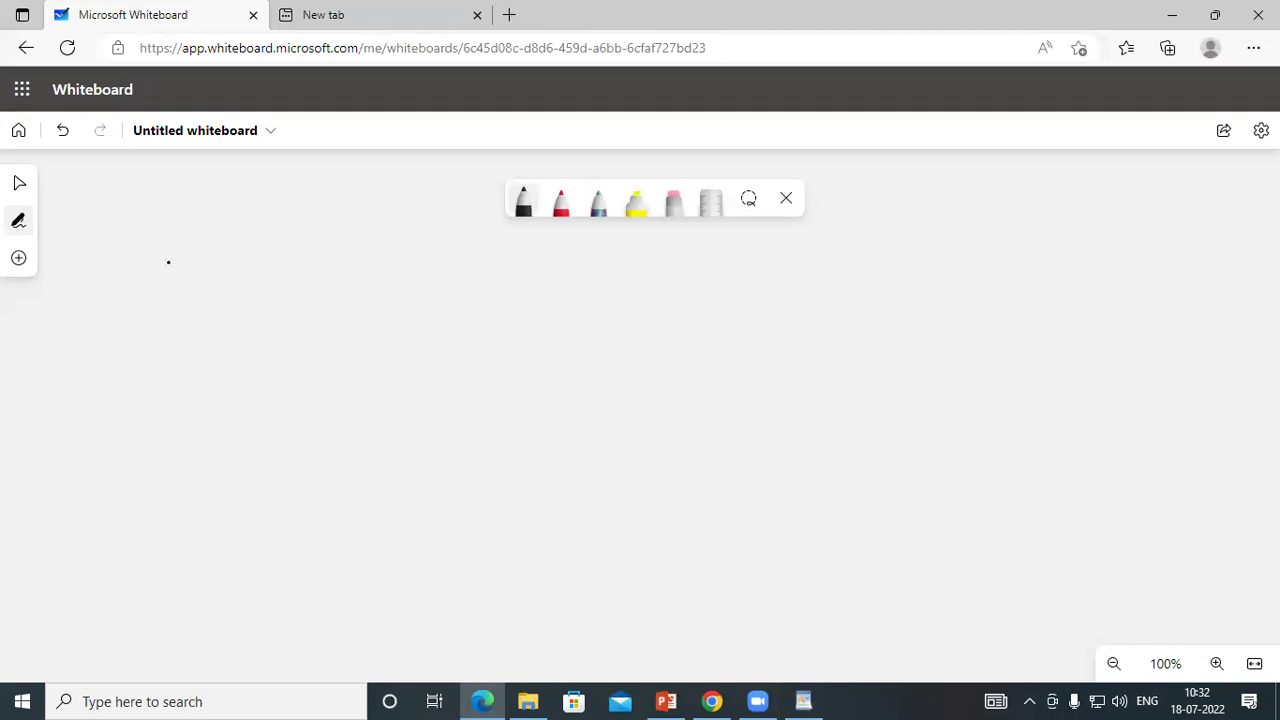
# - Handwrite "X2 (Subscript)" with a lowered 2, and circle and underline the X2 symbol
pyautogui.moveTo(172, 281)
pyautogui.mouseDown()
pyautogui.moveTo(149, 306)
pyautogui.moveTo(198, 309)
pyautogui.moveTo(232, 343)
pyautogui.mouseUp()
pyautogui.moveTo(240, 293)
pyautogui.mouseDown()
pyautogui.moveTo(222, 324)
pyautogui.moveTo(305, 303)
pyautogui.moveTo(366, 336)
pyautogui.mouseUp()
pyautogui.moveTo(352, 322)
pyautogui.mouseDown()
pyautogui.moveTo(370, 320)
pyautogui.moveTo(355, 374)
pyautogui.mouseUp()
pyautogui.click(296, 371)
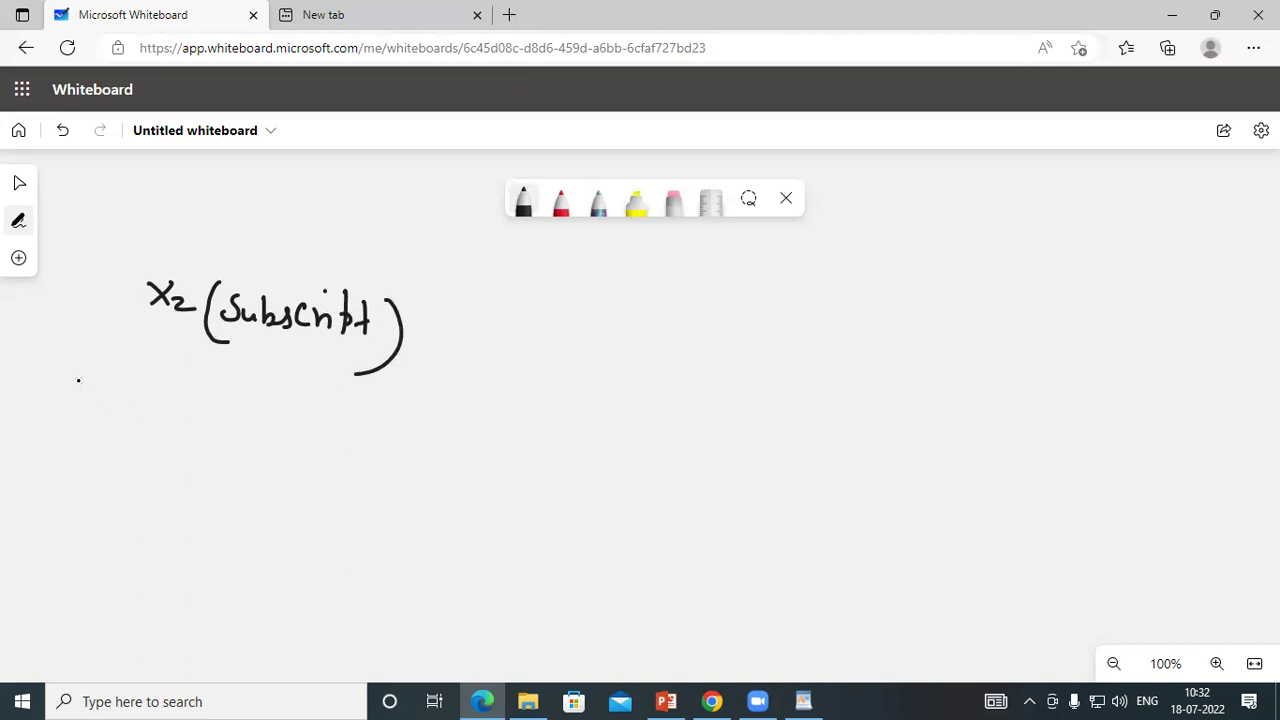
pyautogui.moveTo(155, 327)
pyautogui.mouseDown()
pyautogui.moveTo(200, 331)
pyautogui.moveTo(178, 272)
pyautogui.moveTo(116, 305)
pyautogui.moveTo(156, 328)
pyautogui.mouseUp()
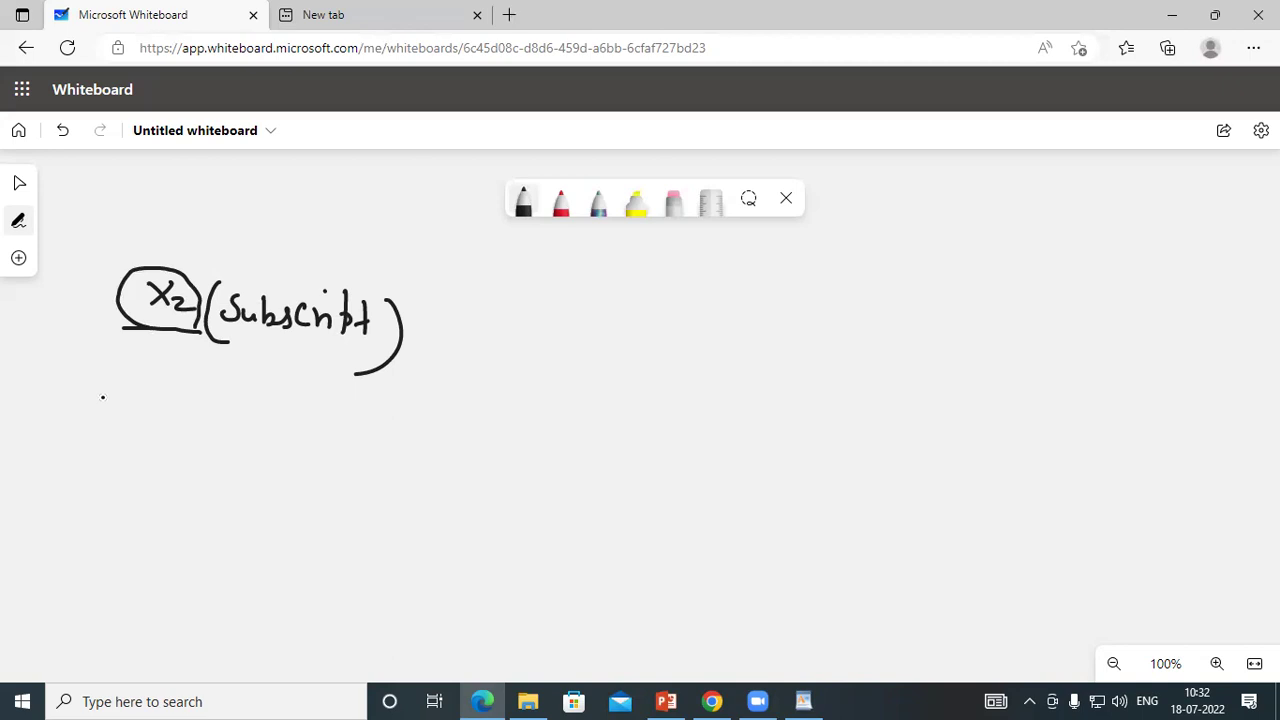
# - Handwrite "ABCDE" with small letters after the A below the X2 symbol, and underline the word "Subscript"
pyautogui.moveTo(125, 372)
pyautogui.mouseDown()
pyautogui.moveTo(112, 397)
pyautogui.moveTo(132, 362)
pyautogui.moveTo(148, 396)
pyautogui.moveTo(152, 376)
pyautogui.mouseUp()
pyautogui.moveTo(149, 378)
pyautogui.mouseDown()
pyautogui.moveTo(149, 398)
pyautogui.moveTo(218, 403)
pyautogui.moveTo(230, 374)
pyautogui.mouseUp()
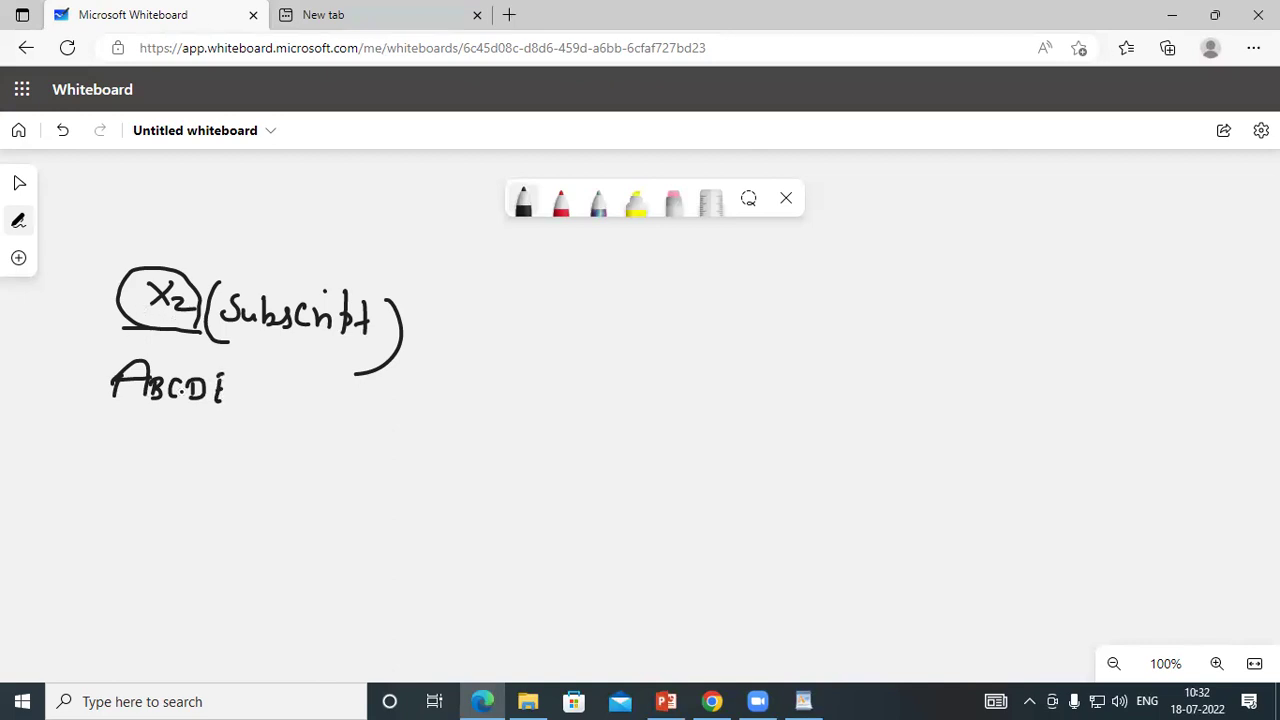
pyautogui.moveTo(231, 341); pyautogui.dragTo(349, 359)
# - Handwrite the formulas H2O, Cl2 and SO4 with lowered digits and enclose them in one large circle
pyautogui.moveTo(500, 384)
pyautogui.mouseDown()
pyautogui.moveTo(495, 417)
pyautogui.moveTo(526, 399)
pyautogui.mouseUp()
pyautogui.moveTo(525, 383)
pyautogui.mouseDown()
pyautogui.moveTo(519, 425)
pyautogui.moveTo(545, 429)
pyautogui.moveTo(551, 388)
pyautogui.mouseUp()
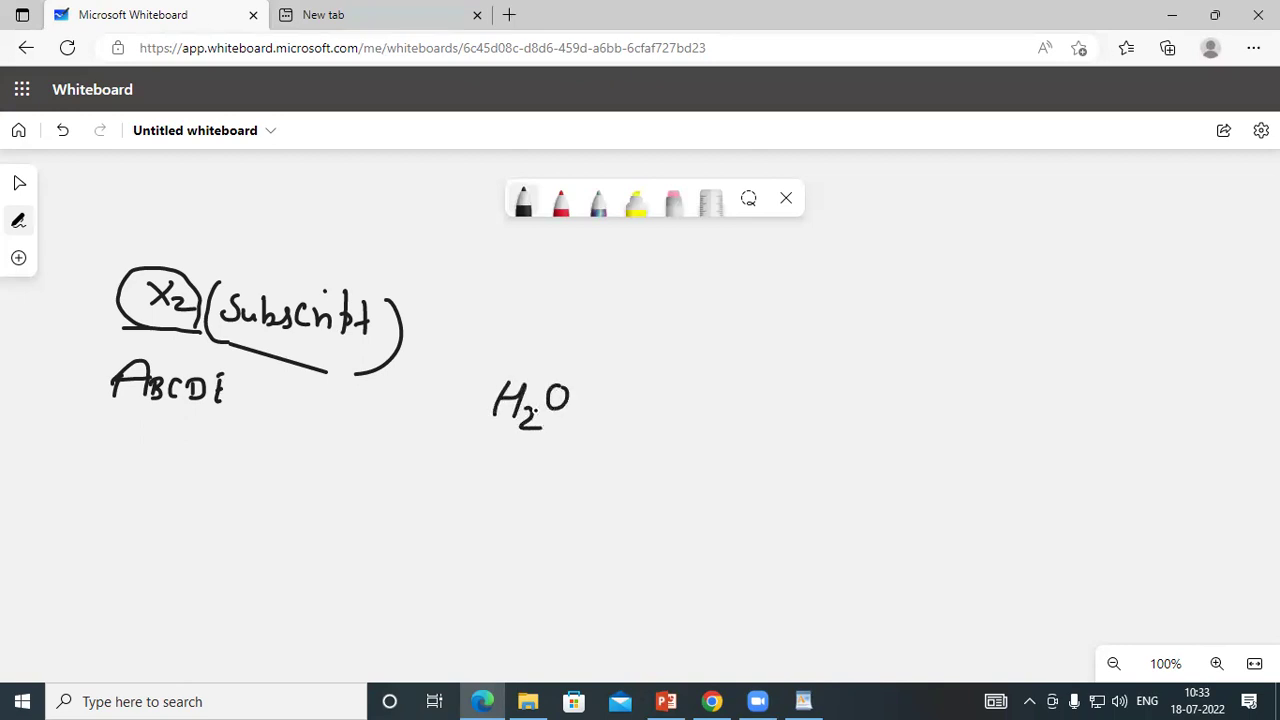
pyautogui.moveTo(527, 286)
pyautogui.mouseDown()
pyautogui.moveTo(528, 312)
pyautogui.moveTo(575, 318)
pyautogui.mouseUp()
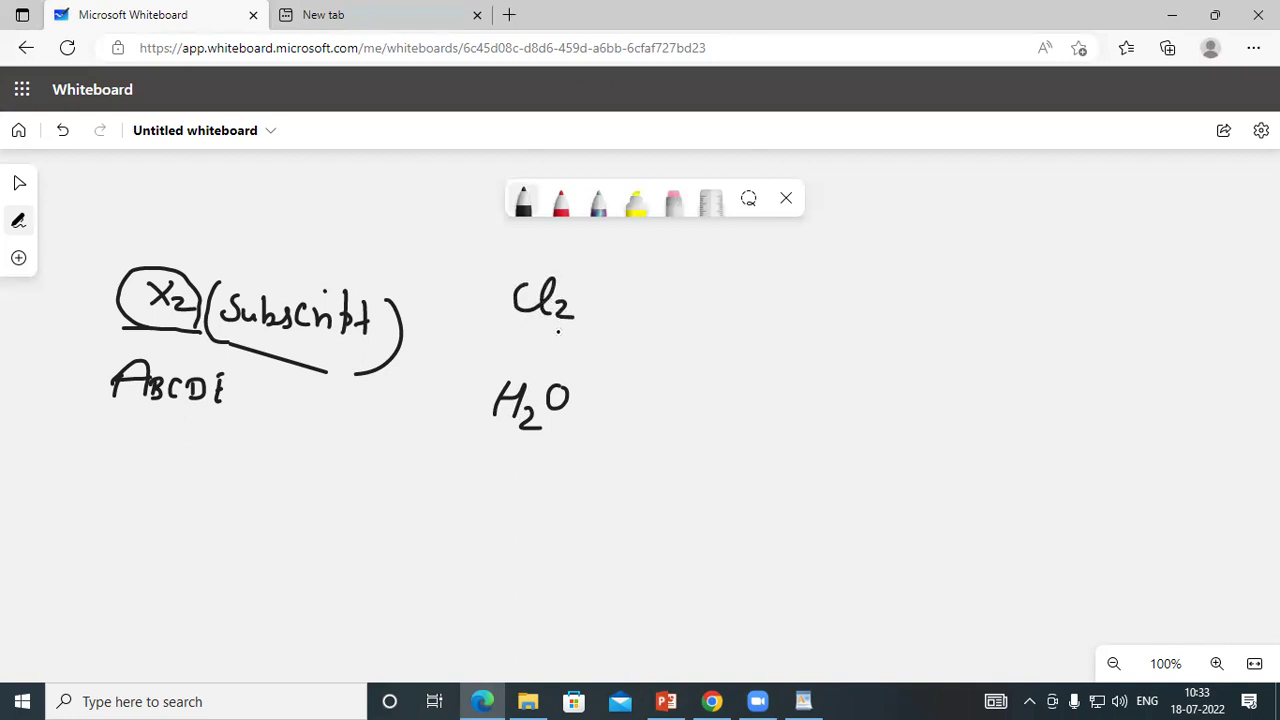
pyautogui.moveTo(469, 316)
pyautogui.mouseDown()
pyautogui.moveTo(453, 344)
pyautogui.moveTo(494, 318)
pyautogui.moveTo(520, 357)
pyautogui.mouseUp()
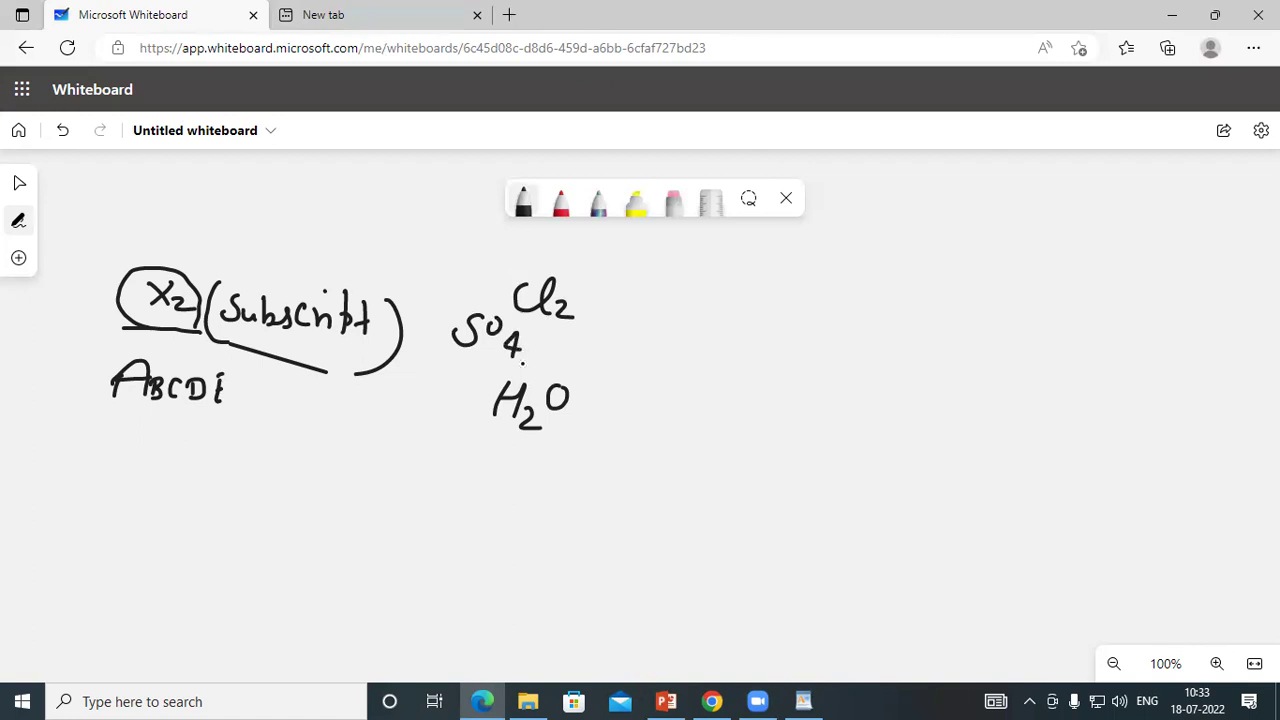
pyautogui.moveTo(632, 373)
pyautogui.mouseDown()
pyautogui.moveTo(640, 288)
pyautogui.moveTo(465, 302)
pyautogui.moveTo(462, 396)
pyautogui.moveTo(586, 425)
pyautogui.moveTo(627, 375)
pyautogui.mouseUp()
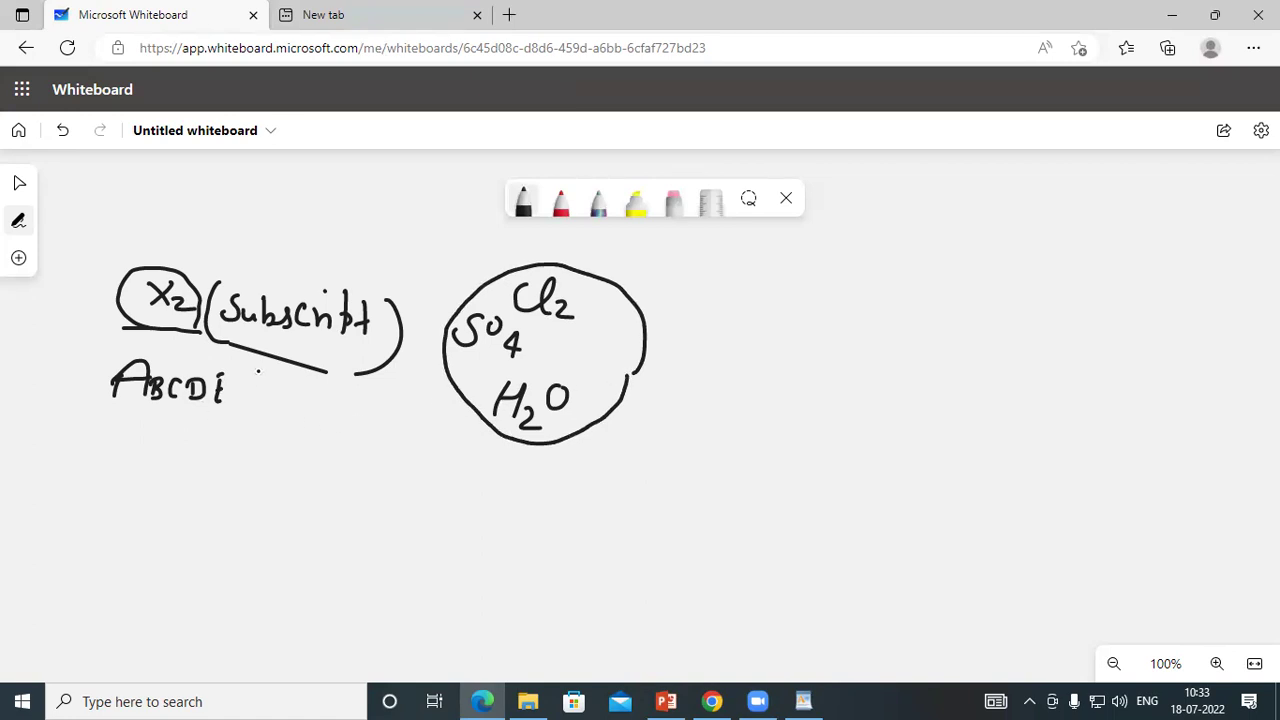
# - Mark the word "Subscript", handwrite an underlined "H2O" with a full-size 2, and put a circled cross beside it
pyautogui.moveTo(261, 328)
pyautogui.mouseDown()
pyautogui.moveTo(279, 350)
pyautogui.moveTo(343, 339)
pyautogui.mouseUp()
pyautogui.moveTo(339, 403)
pyautogui.mouseDown()
pyautogui.moveTo(334, 440)
pyautogui.moveTo(358, 418)
pyautogui.mouseUp()
pyautogui.moveTo(360, 400); pyautogui.dragTo(358, 442)
pyautogui.moveTo(374, 402)
pyautogui.mouseDown()
pyautogui.moveTo(386, 406)
pyautogui.moveTo(372, 428)
pyautogui.moveTo(418, 438)
pyautogui.moveTo(414, 396)
pyautogui.mouseUp()
pyautogui.click(368, 435)
pyautogui.moveTo(489, 414)
pyautogui.mouseDown()
pyautogui.moveTo(456, 441)
pyautogui.moveTo(485, 448)
pyautogui.moveTo(488, 416)
pyautogui.moveTo(455, 452)
pyautogui.mouseUp()
pyautogui.moveTo(316, 454); pyautogui.dragTo(405, 445)
# - Handwrite H2O with a lowered 2 below the first version, and underline the circled X2 again
pyautogui.moveTo(205, 455)
pyautogui.mouseDown()
pyautogui.moveTo(204, 490)
pyautogui.moveTo(231, 456)
pyautogui.moveTo(234, 494)
pyautogui.mouseUp()
pyautogui.moveTo(150, 318); pyautogui.dragTo(206, 320)
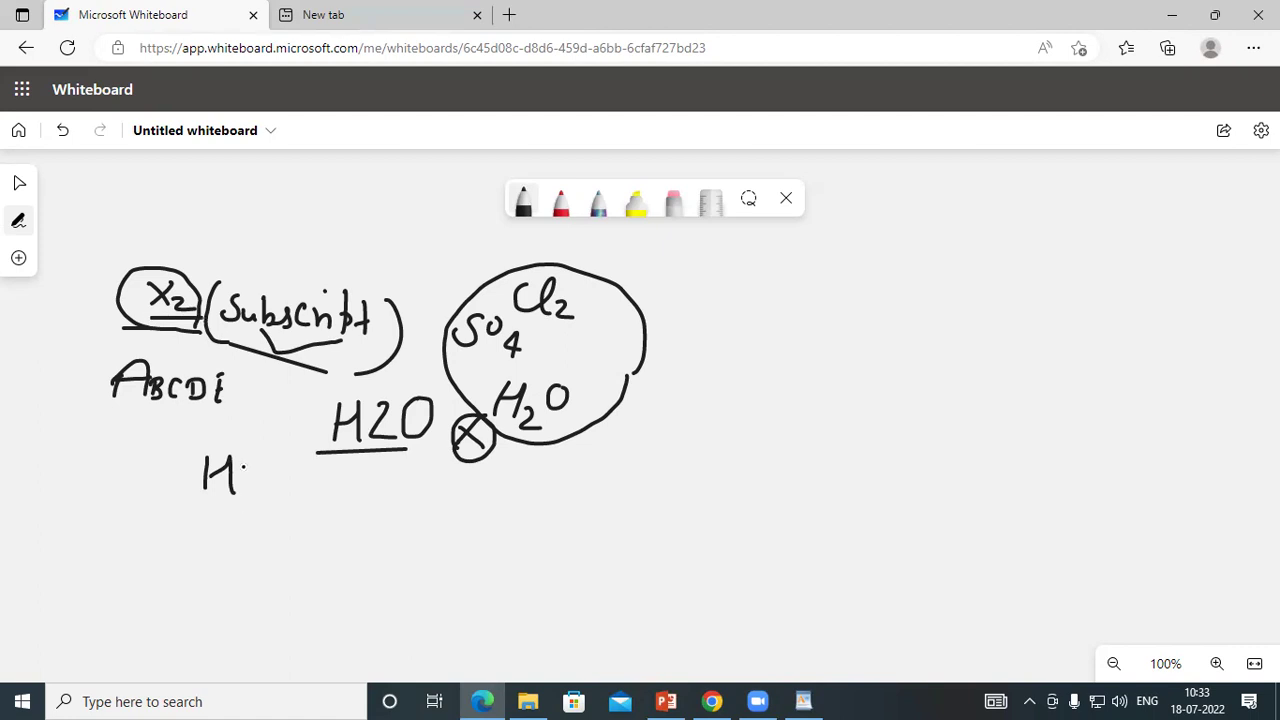
pyautogui.moveTo(239, 478); pyautogui.dragTo(253, 496)
pyautogui.moveTo(263, 452)
pyautogui.mouseDown()
pyautogui.moveTo(262, 486)
pyautogui.moveTo(264, 452)
pyautogui.mouseUp()
# - Handwrite Cl2 with a full-size 2 and again with a circled lowered 2 version, and circle the 2 in the earlier Cl2
pyautogui.moveTo(851, 290)
pyautogui.mouseDown()
pyautogui.moveTo(845, 316)
pyautogui.moveTo(877, 296)
pyautogui.moveTo(880, 326)
pyautogui.moveTo(910, 312)
pyautogui.moveTo(938, 328)
pyautogui.mouseUp()
pyautogui.moveTo(721, 357)
pyautogui.mouseDown()
pyautogui.moveTo(715, 382)
pyautogui.moveTo(748, 350)
pyautogui.moveTo(752, 383)
pyautogui.mouseUp()
pyautogui.moveTo(146, 314); pyautogui.dragTo(190, 316)
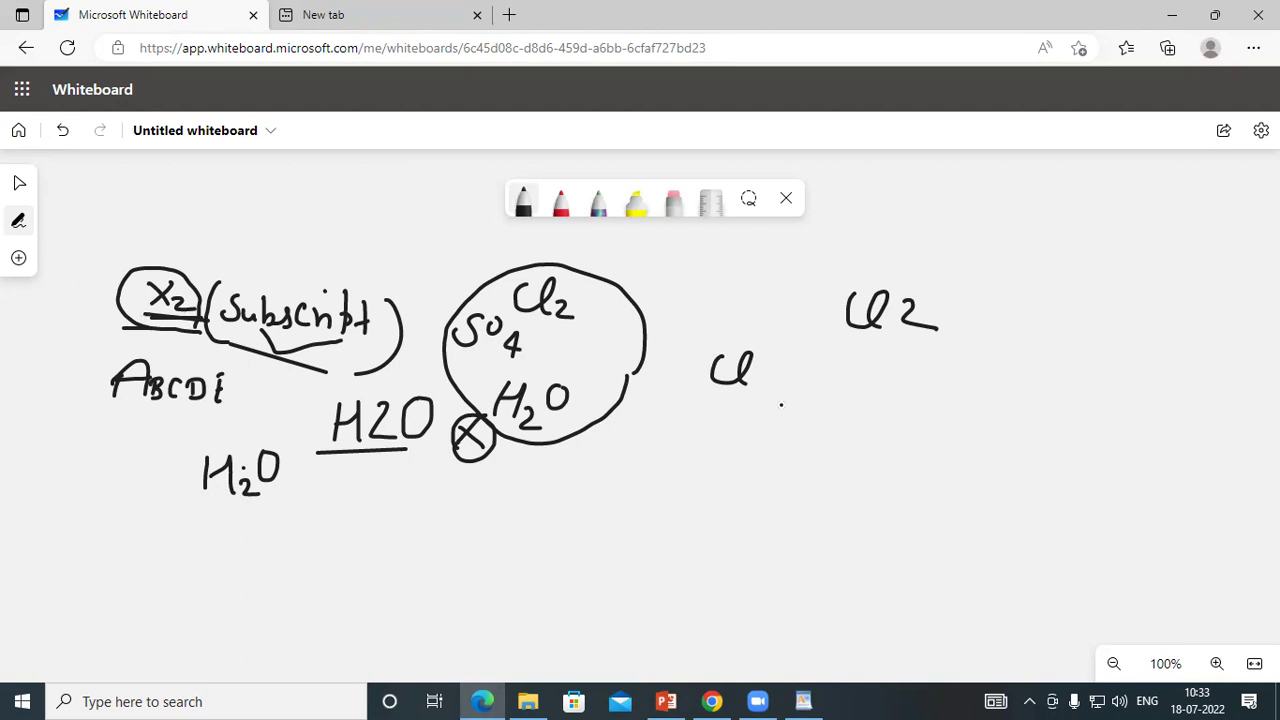
pyautogui.moveTo(754, 374)
pyautogui.mouseDown()
pyautogui.moveTo(788, 396)
pyautogui.moveTo(702, 348)
pyautogui.moveTo(789, 396)
pyautogui.mouseUp()
pyautogui.moveTo(552, 324)
pyautogui.mouseDown()
pyautogui.moveTo(584, 298)
pyautogui.moveTo(550, 318)
pyautogui.mouseUp()
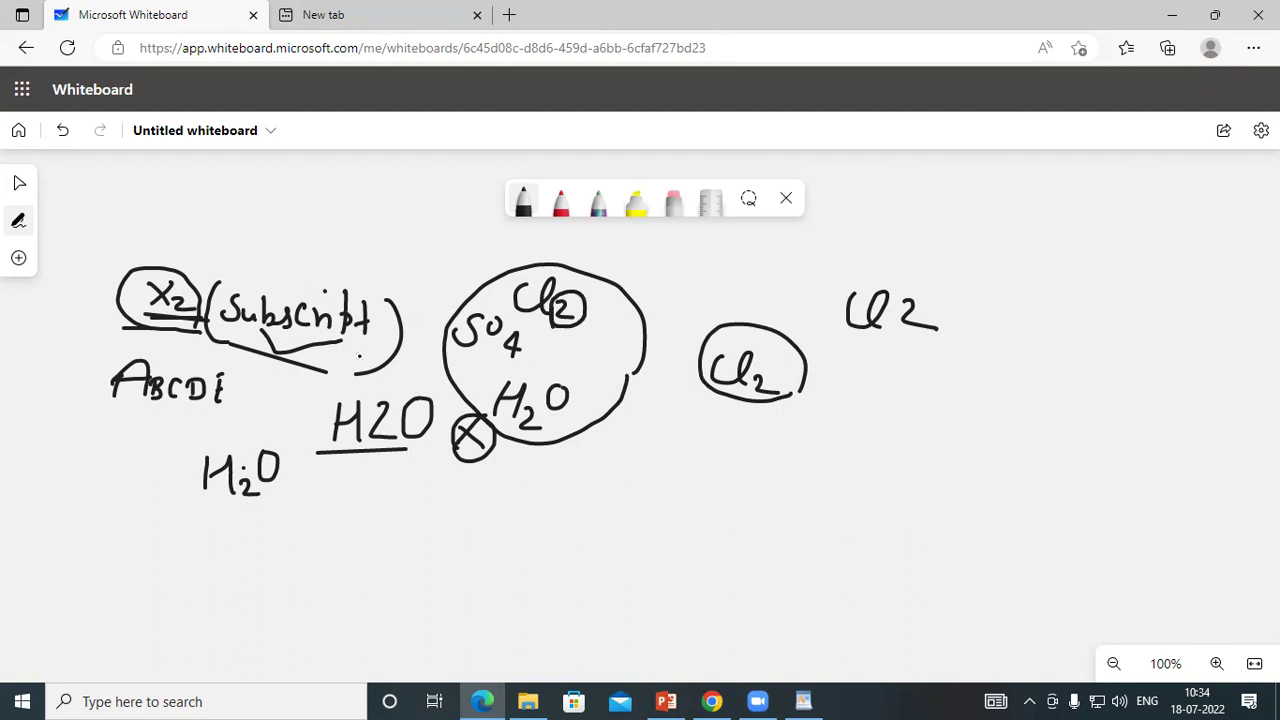
# - Tick the word "Subscript" and draw a circled X2 above it, joined to the word by a curved line
pyautogui.moveTo(360, 346)
pyautogui.mouseDown()
pyautogui.moveTo(380, 354)
pyautogui.moveTo(422, 321)
pyautogui.mouseUp()
pyautogui.moveTo(342, 222)
pyautogui.mouseDown()
pyautogui.moveTo(360, 247)
pyautogui.moveTo(341, 249)
pyautogui.moveTo(380, 252)
pyautogui.moveTo(322, 214)
pyautogui.moveTo(350, 268)
pyautogui.moveTo(398, 248)
pyautogui.mouseUp()
pyautogui.click(398, 238)
pyautogui.click(398, 253)
pyautogui.moveTo(312, 208)
pyautogui.mouseDown()
pyautogui.moveTo(264, 226)
pyautogui.moveTo(262, 282)
pyautogui.mouseUp()
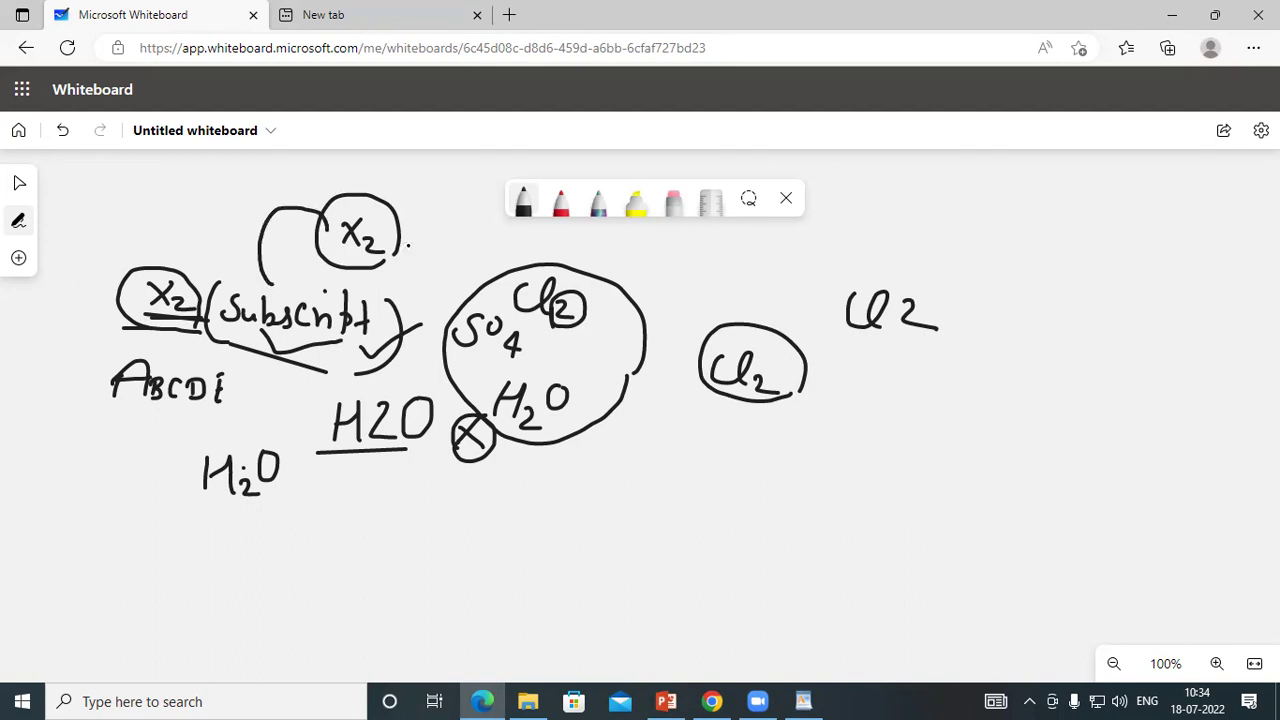
# - Connect the upper X2 to a circled "A" followed by small underlined "BCD" letters, and underline the first X2 once more
pyautogui.moveTo(396, 244)
pyautogui.mouseDown()
pyautogui.moveTo(406, 230)
pyautogui.moveTo(450, 238)
pyautogui.mouseUp()
pyautogui.moveTo(455, 250)
pyautogui.mouseDown()
pyautogui.moveTo(463, 216)
pyautogui.moveTo(474, 250)
pyautogui.moveTo(494, 226)
pyautogui.moveTo(442, 240)
pyautogui.moveTo(506, 238)
pyautogui.mouseUp()
pyautogui.moveTo(499, 233)
pyautogui.mouseDown()
pyautogui.moveTo(499, 255)
pyautogui.moveTo(514, 241)
pyautogui.moveTo(500, 254)
pyautogui.moveTo(545, 250)
pyautogui.mouseUp()
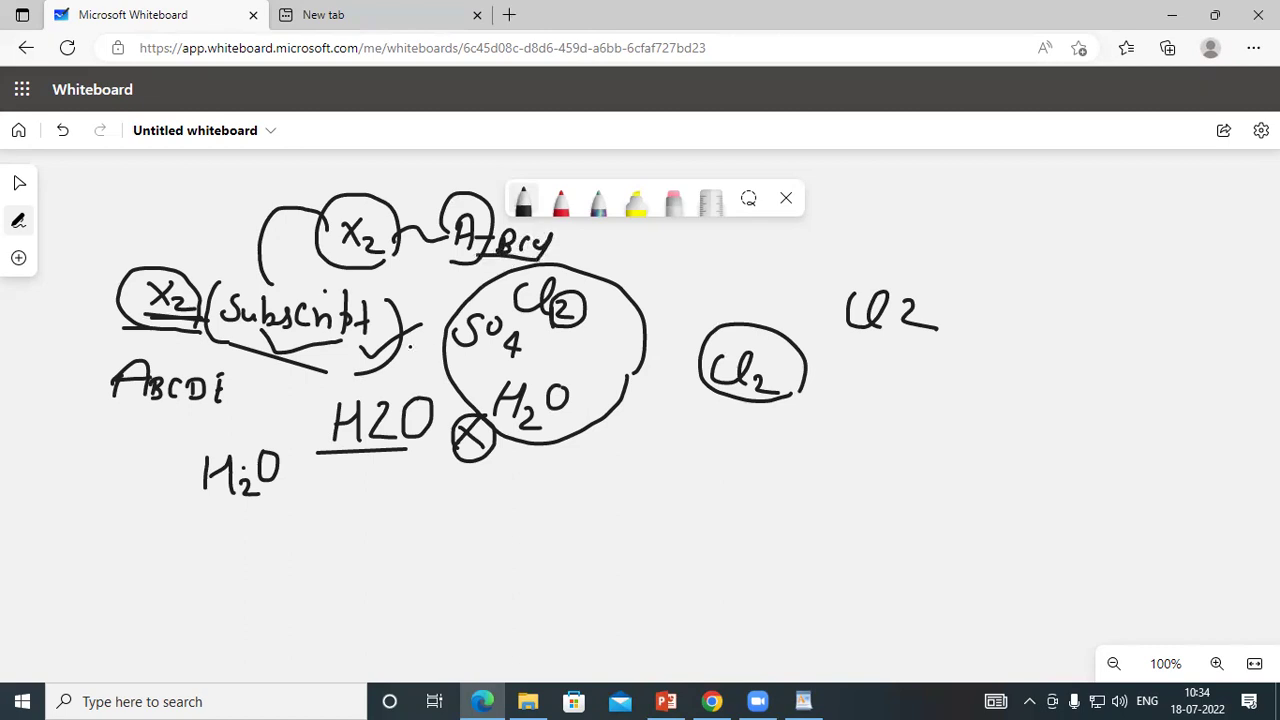
pyautogui.moveTo(140, 314)
pyautogui.mouseDown()
pyautogui.moveTo(162, 318)
pyautogui.moveTo(150, 322)
pyautogui.mouseUp()
# - Handwrite a circled, underlined "Na", and add Cl2, SO4 and an underlined HCl with a lowered 2 beside it
pyautogui.moveTo(662, 276)
pyautogui.mouseDown()
pyautogui.moveTo(668, 246)
pyautogui.moveTo(698, 240)
pyautogui.moveTo(708, 282)
pyautogui.moveTo(680, 227)
pyautogui.moveTo(667, 289)
pyautogui.mouseUp()
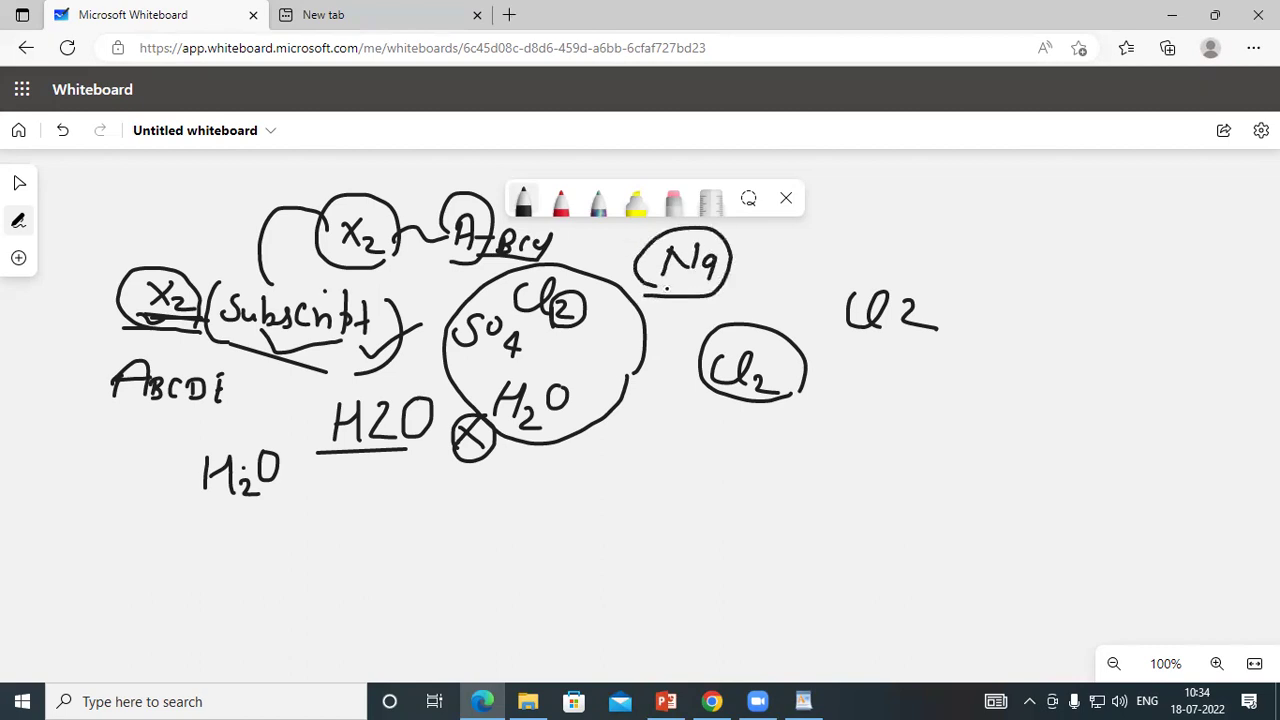
pyautogui.moveTo(776, 250)
pyautogui.mouseDown()
pyautogui.moveTo(768, 275)
pyautogui.moveTo(824, 282)
pyautogui.mouseUp()
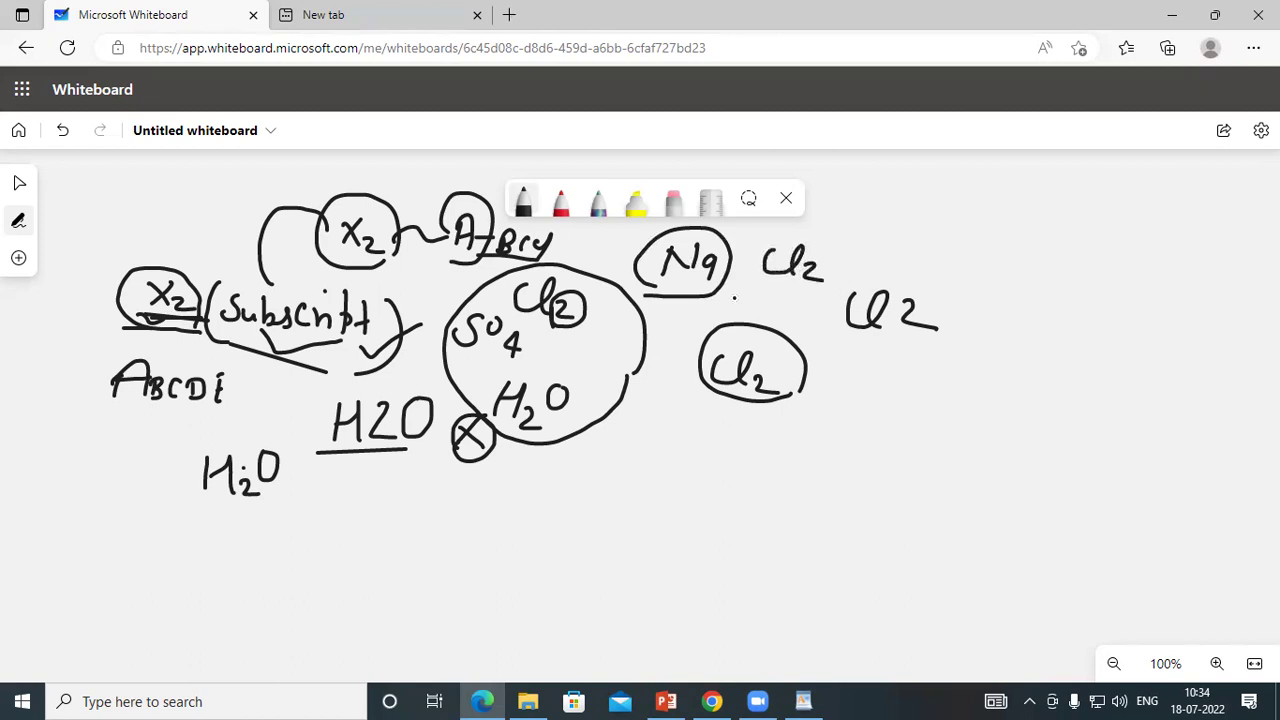
pyautogui.moveTo(756, 283)
pyautogui.mouseDown()
pyautogui.moveTo(749, 304)
pyautogui.moveTo(738, 296)
pyautogui.mouseUp()
pyautogui.moveTo(776, 291)
pyautogui.mouseDown()
pyautogui.moveTo(774, 303)
pyautogui.moveTo(777, 291)
pyautogui.mouseUp()
pyautogui.moveTo(797, 298)
pyautogui.mouseDown()
pyautogui.moveTo(812, 358)
pyautogui.moveTo(832, 341)
pyautogui.moveTo(828, 358)
pyautogui.moveTo(847, 357)
pyautogui.mouseUp()
pyautogui.moveTo(866, 338); pyautogui.dragTo(850, 386)
pyautogui.moveTo(812, 372); pyautogui.dragTo(855, 391)
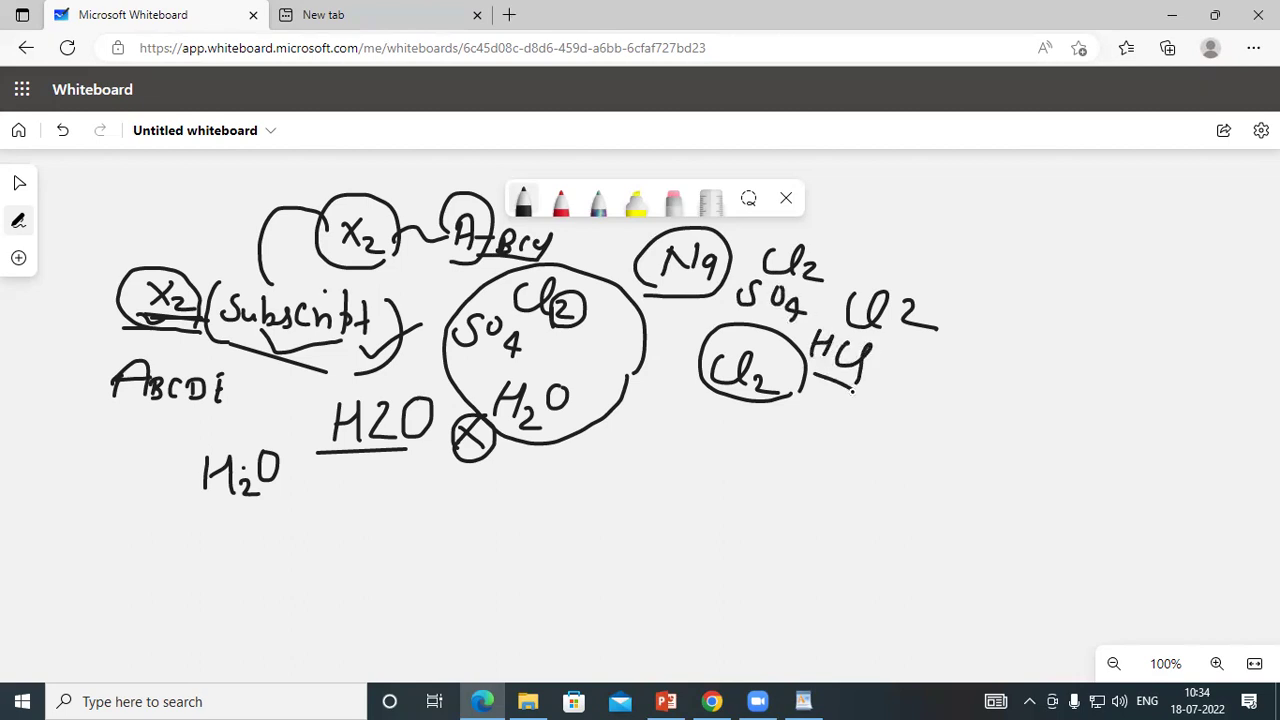
pyautogui.moveTo(870, 376)
pyautogui.mouseDown()
pyautogui.moveTo(867, 392)
pyautogui.moveTo(894, 401)
pyautogui.mouseUp()
# - Delete everything on the whiteboard and switch to the WordPad document
pyautogui.hotkey('ctrl', 'a')
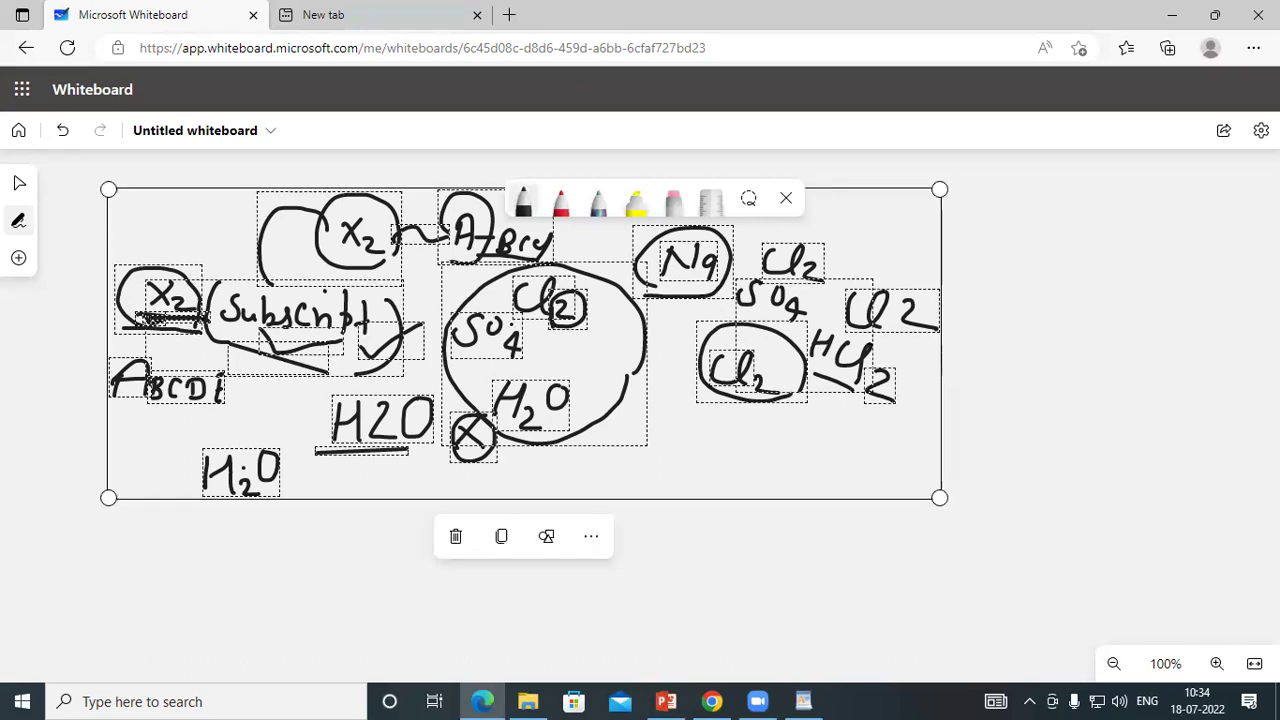
pyautogui.press('Delete')
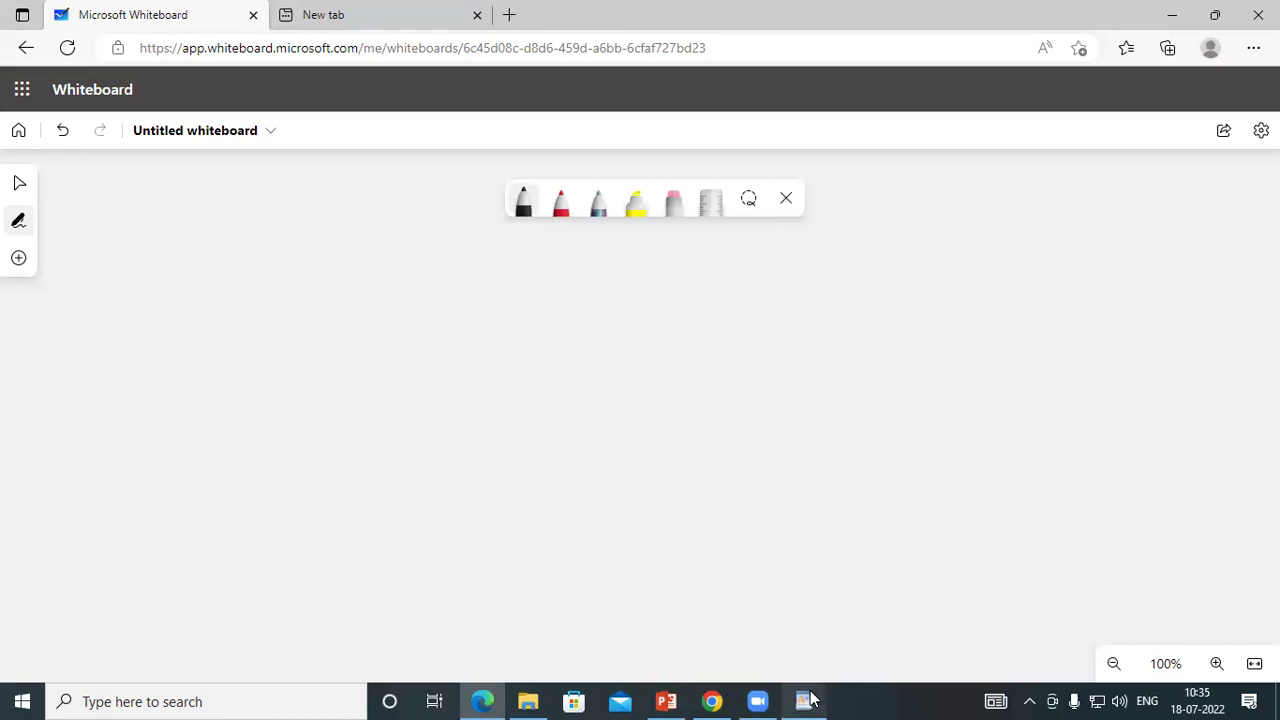
pyautogui.click(806, 700)
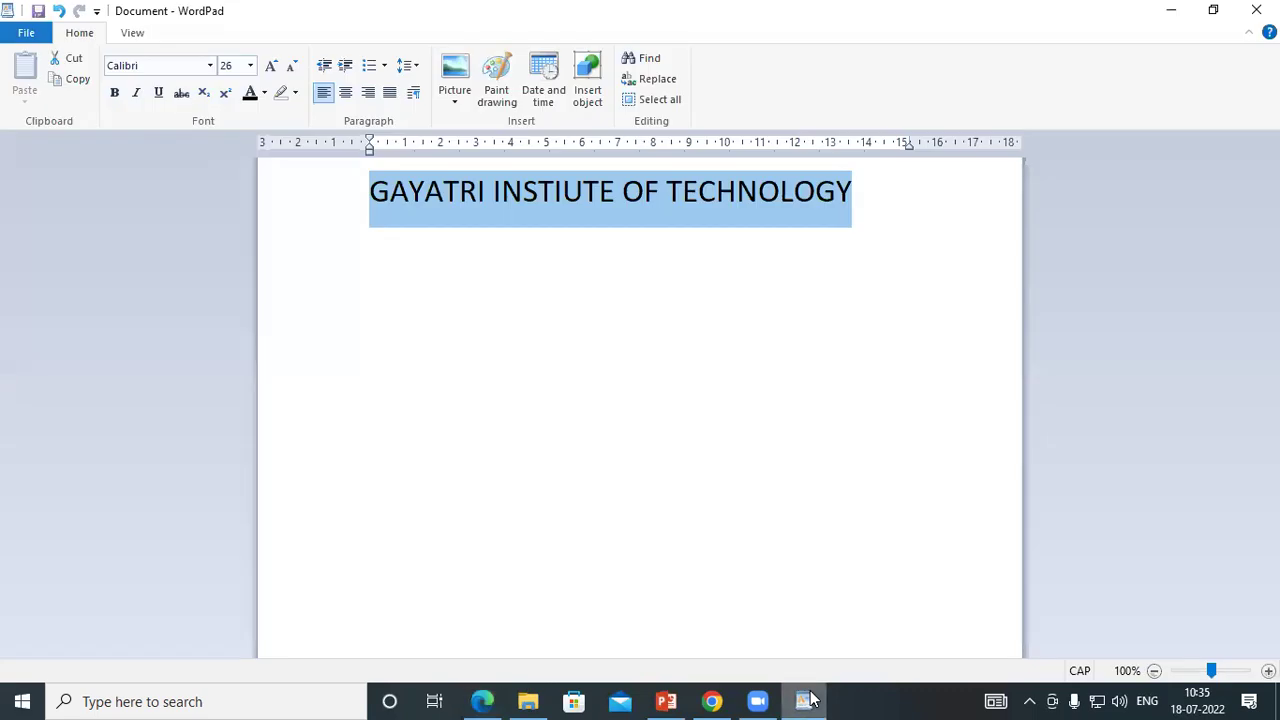
# - Add "h2o" as plain text two lines below the institute heading
pyautogui.click(414, 240)
pyautogui.click(852, 200)
pyautogui.press('Return')
pyautogui.press('Return')
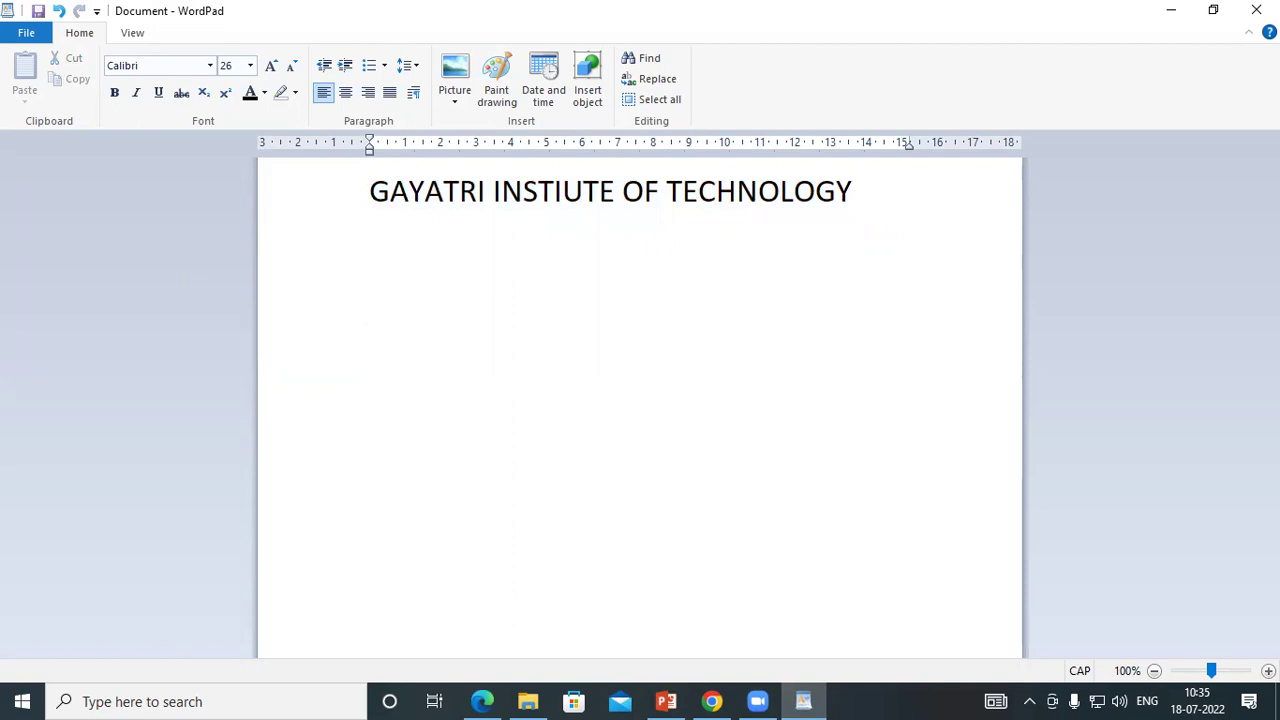
pyautogui.write('h2o')
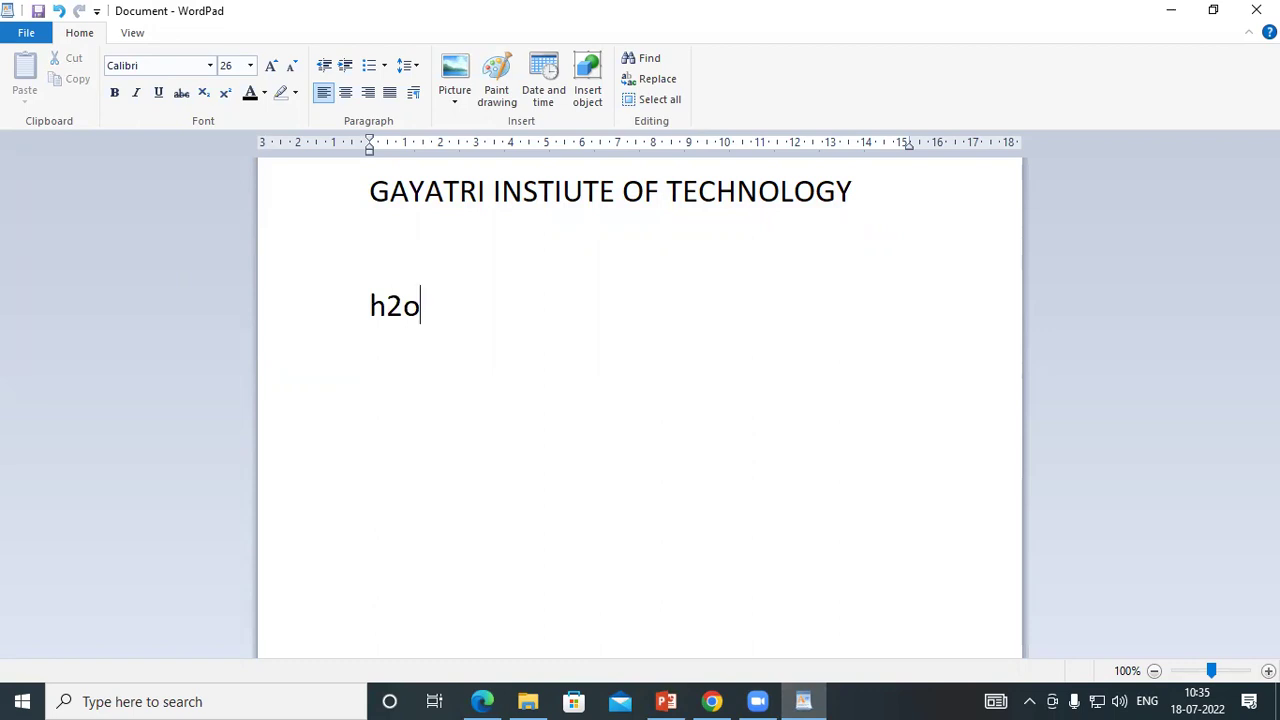
# - Undo the recent edits until the document is empty, including the heading text
pyautogui.hotkey('ctrl', 'z')
pyautogui.hotkey('ctrl', 'z')
pyautogui.hotkey('ctrl', 'z')
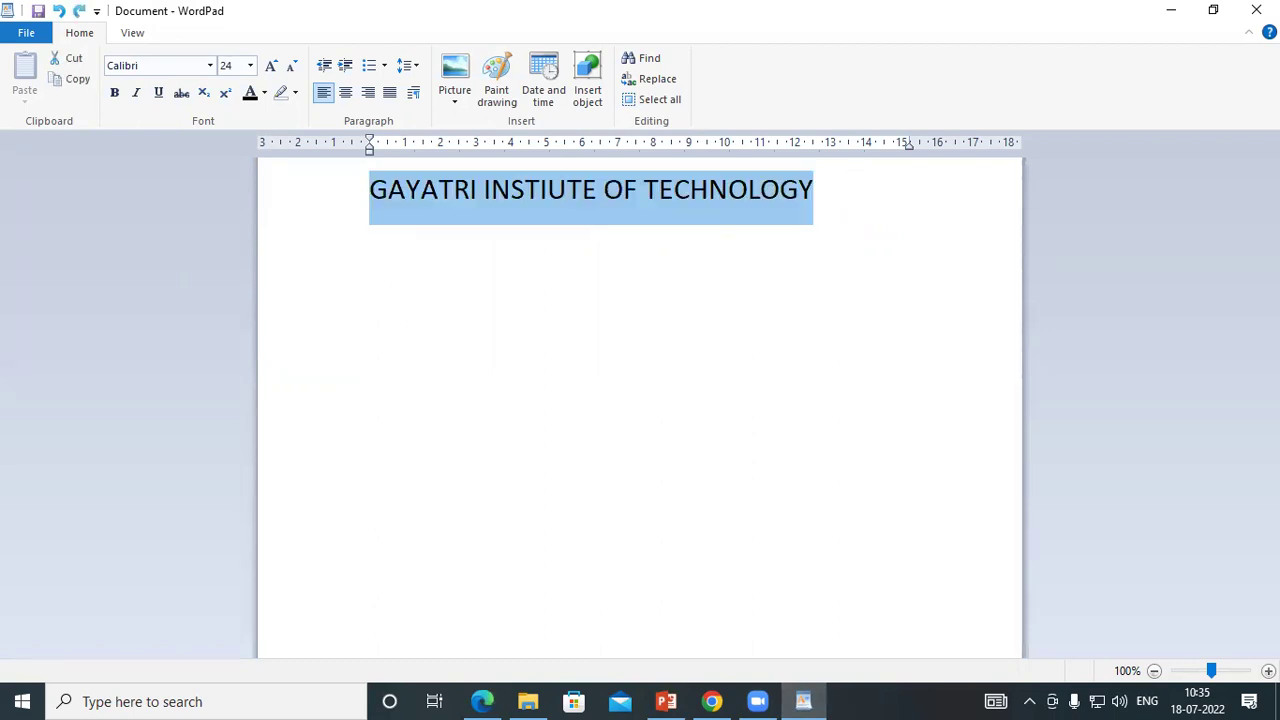
pyautogui.hotkey('ctrl', 'z')
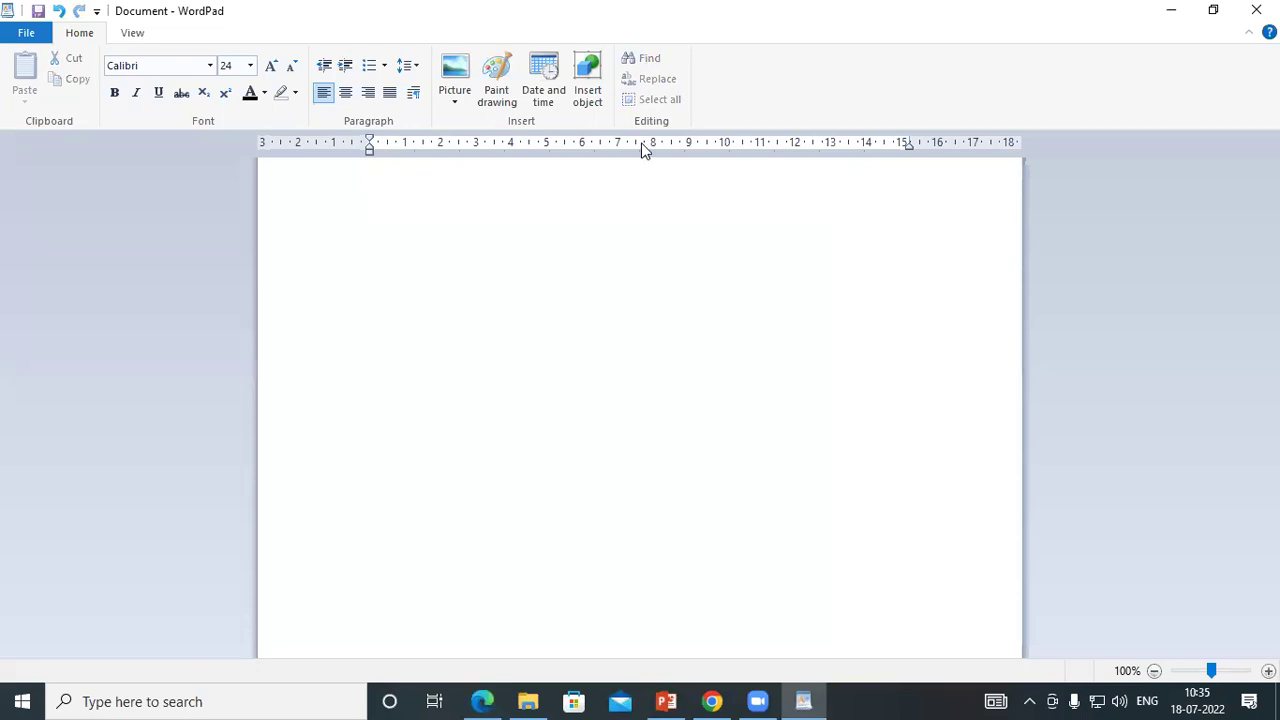
# - Enter "h2o" on the first line with the 2 as a subscript and the o as normal text
pyautogui.write('h')
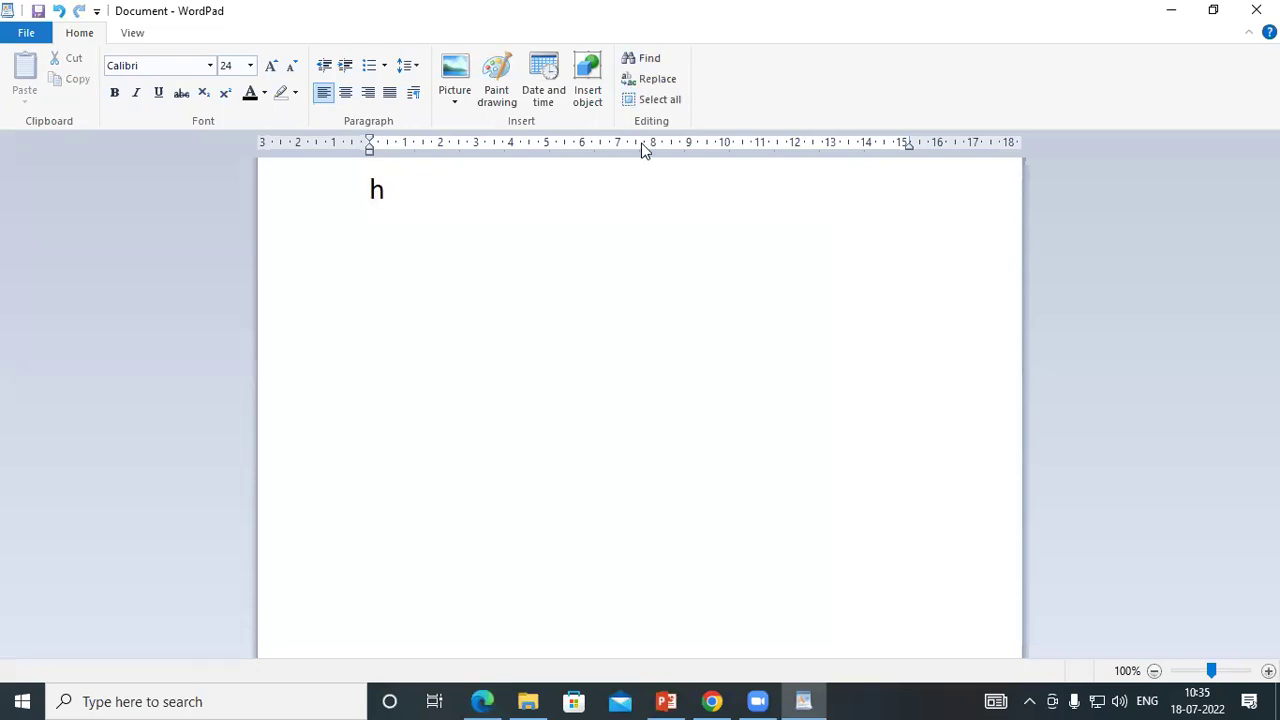
pyautogui.click(203, 95)
pyautogui.write('2o')
pyautogui.press('BackSpace')
pyautogui.click(201, 94)
pyautogui.write('o')
# - Enlarge the whole h2o text with Grow font to size 80
pyautogui.moveTo(370, 185); pyautogui.dragTo(428, 200)
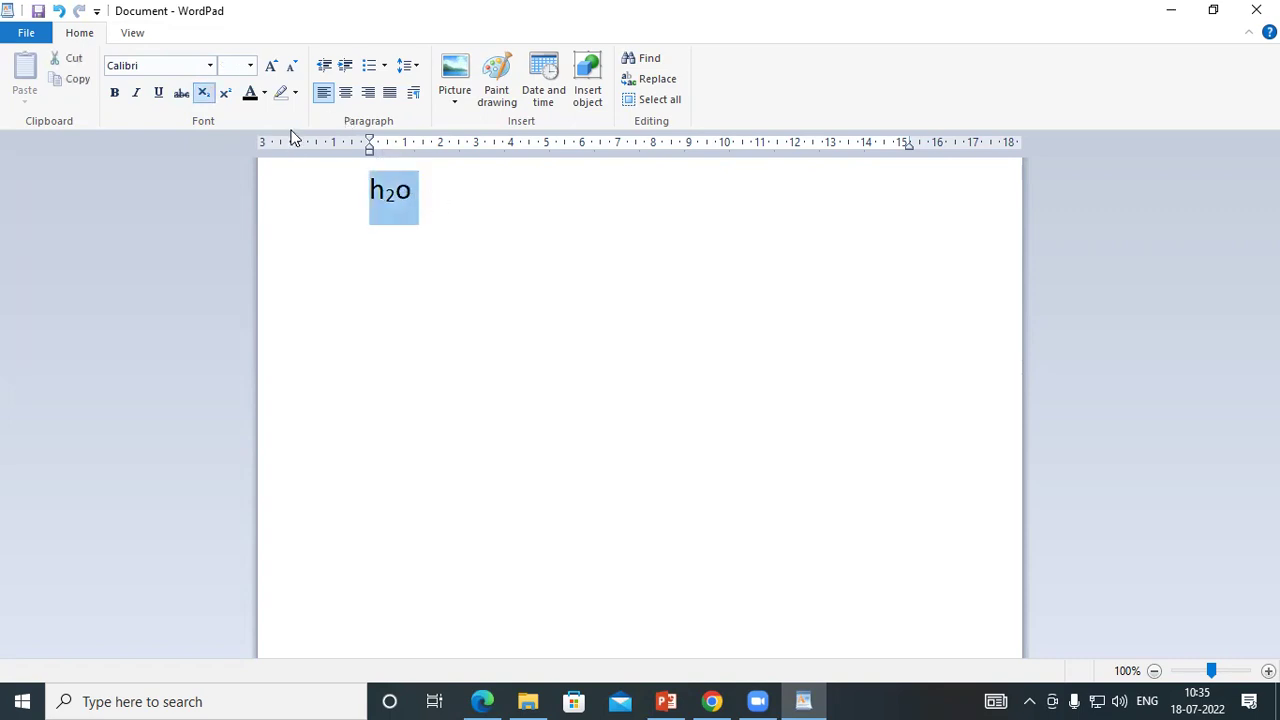
pyautogui.click(272, 66)
pyautogui.click(272, 66)
pyautogui.click(272, 66)
pyautogui.click(272, 66)
pyautogui.click(272, 66)
pyautogui.click(272, 66)
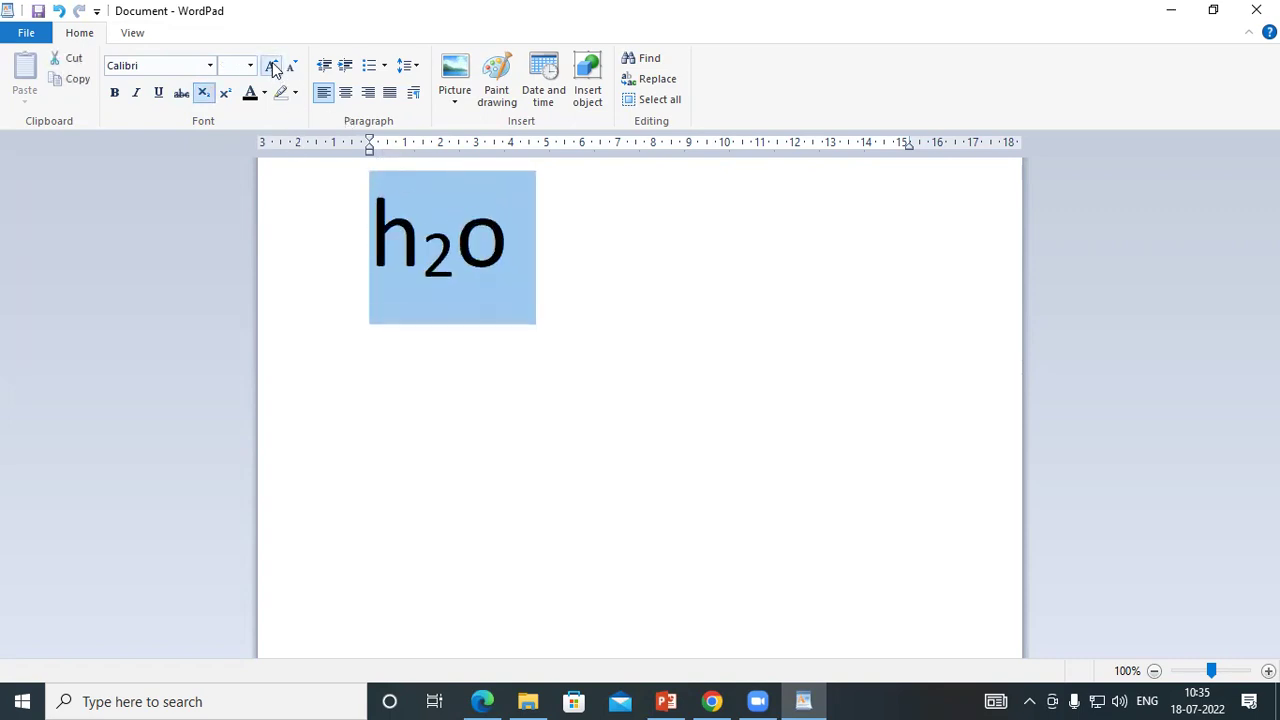
pyautogui.click(569, 266)
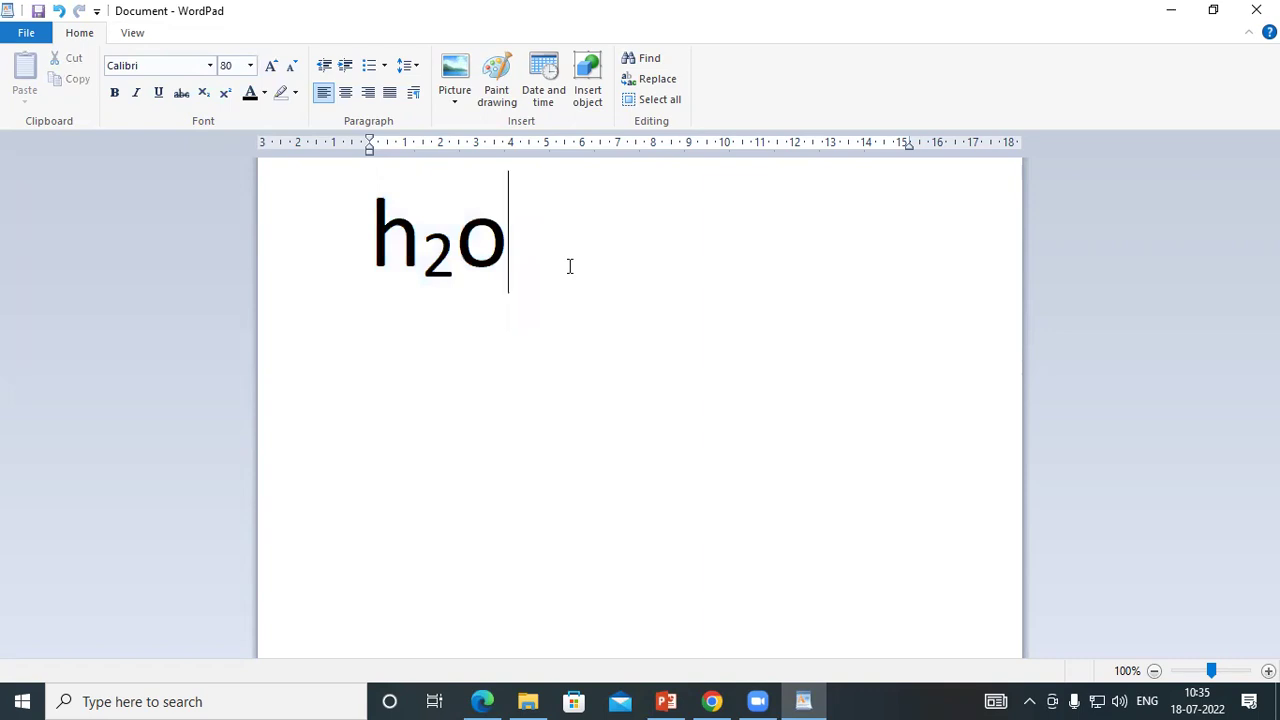
# - Enter "cl2" on a new line below h2o, with the 2 as a subscript
pyautogui.press('Return')
pyautogui.write('c')
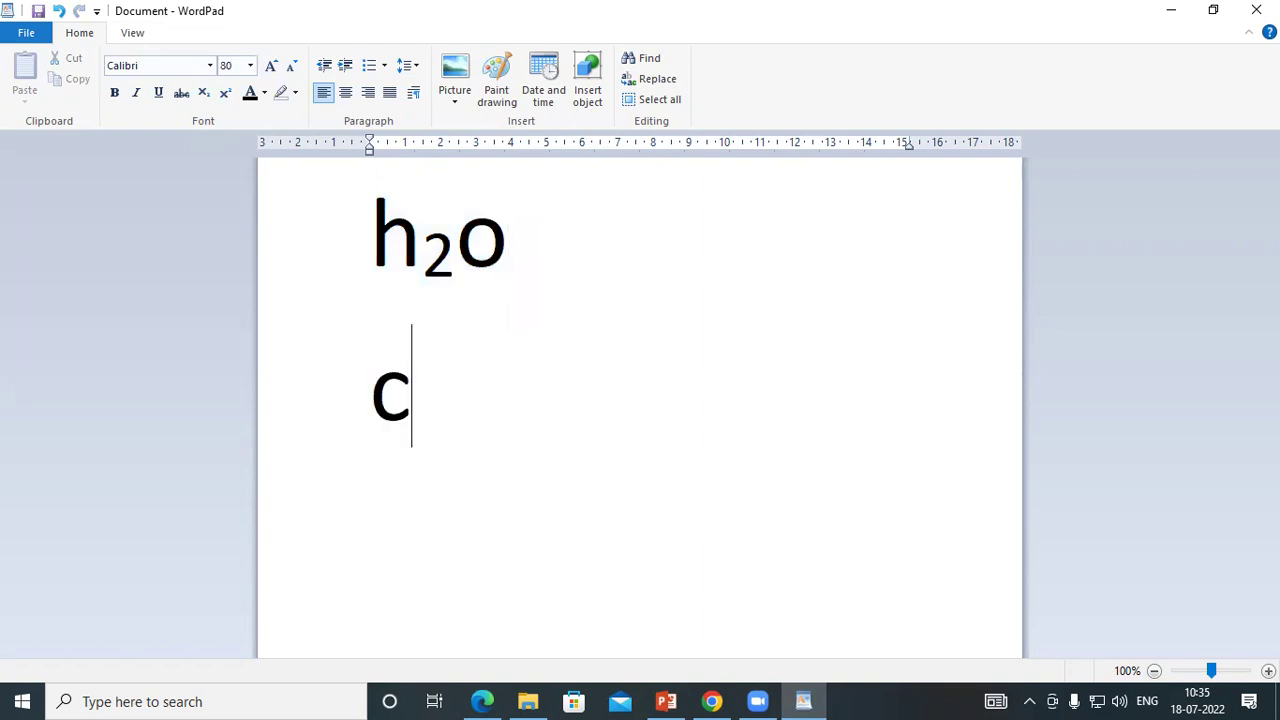
pyautogui.write('l')
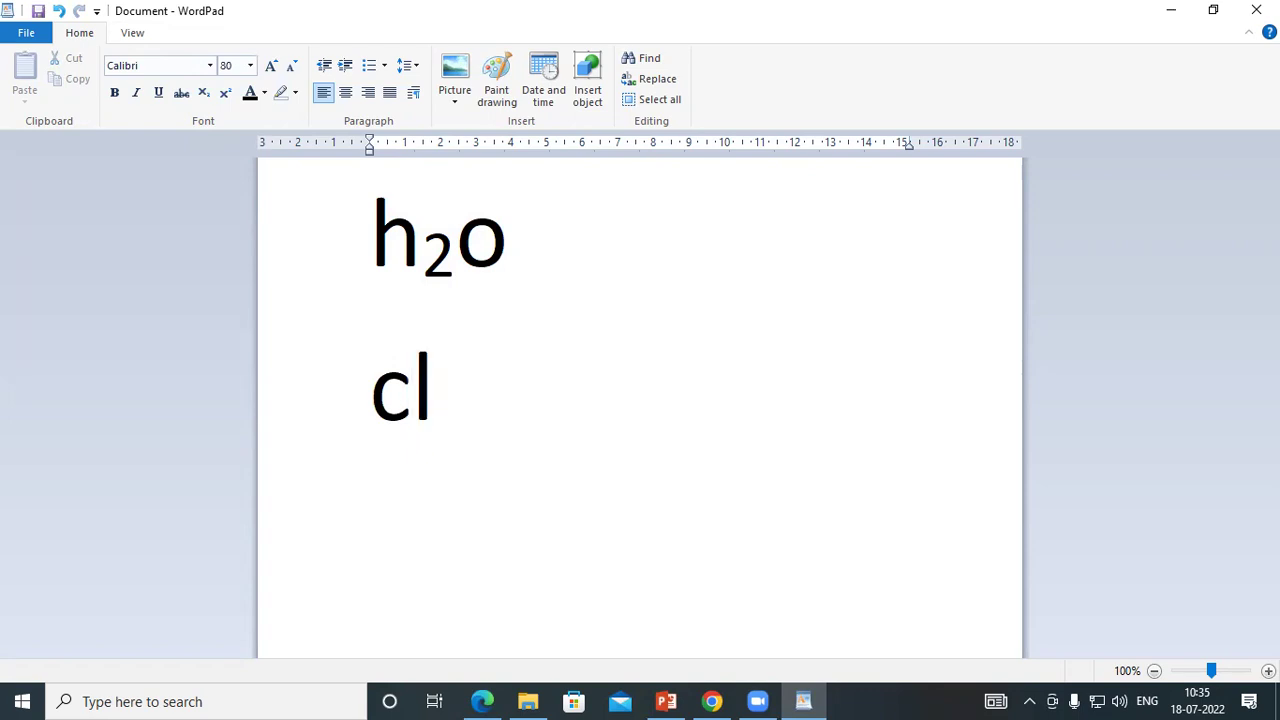
pyautogui.click(203, 92)
pyautogui.write('2')
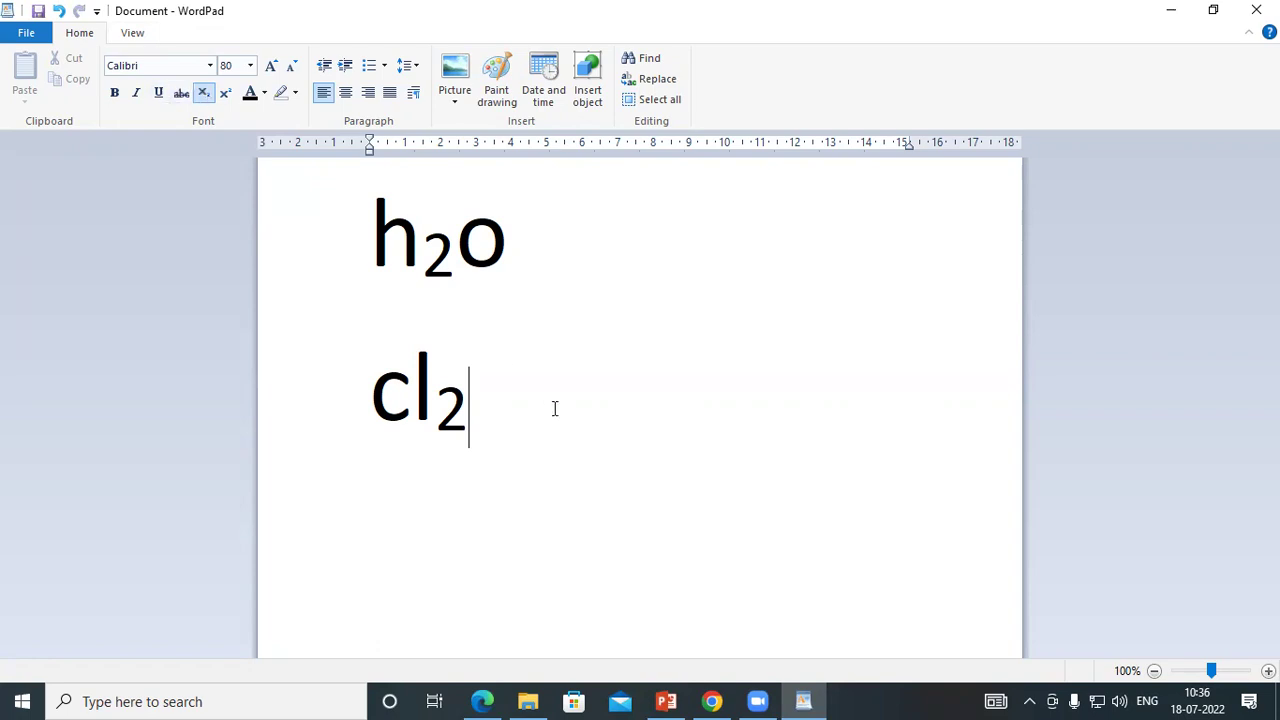
# - Add "so4" in normal text after cl2, and format its 4 as a subscript
pyautogui.write('s')
pyautogui.press('BackSpace')
pyautogui.hotkey('ctrl', '=')
pyautogui.write('so')
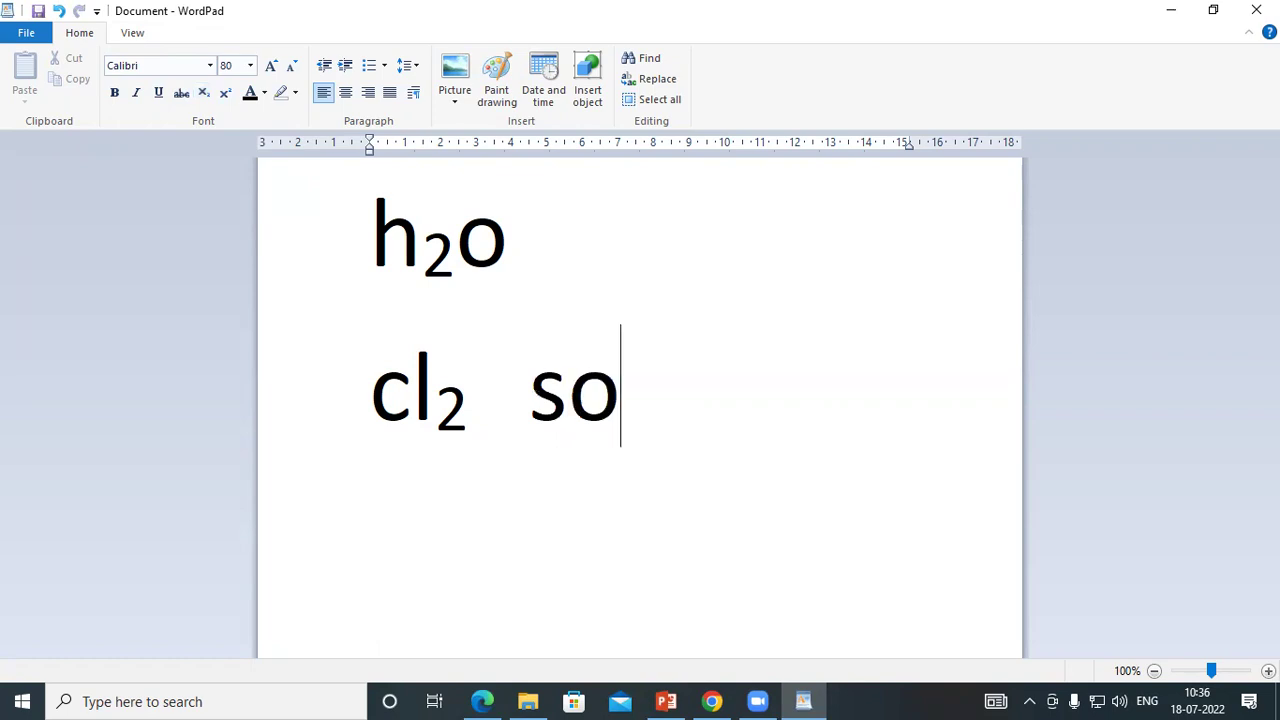
pyautogui.write('4')
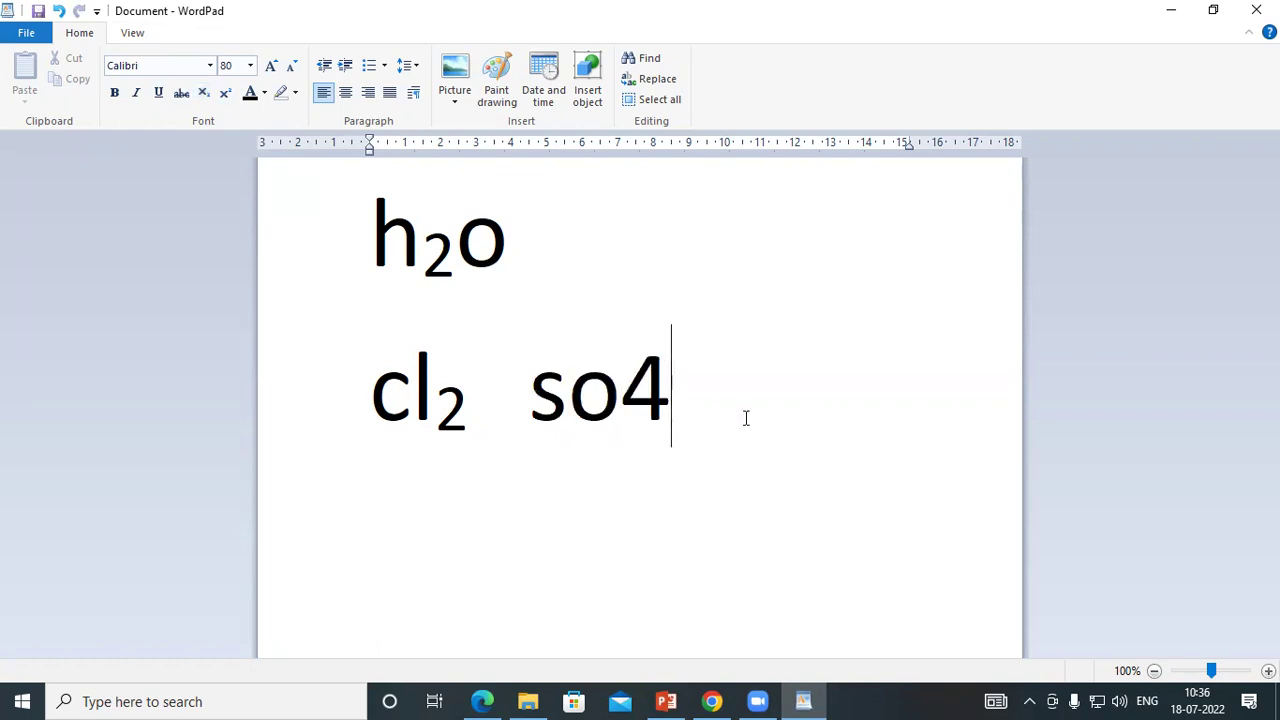
pyautogui.moveTo(621, 388); pyautogui.dragTo(664, 392)
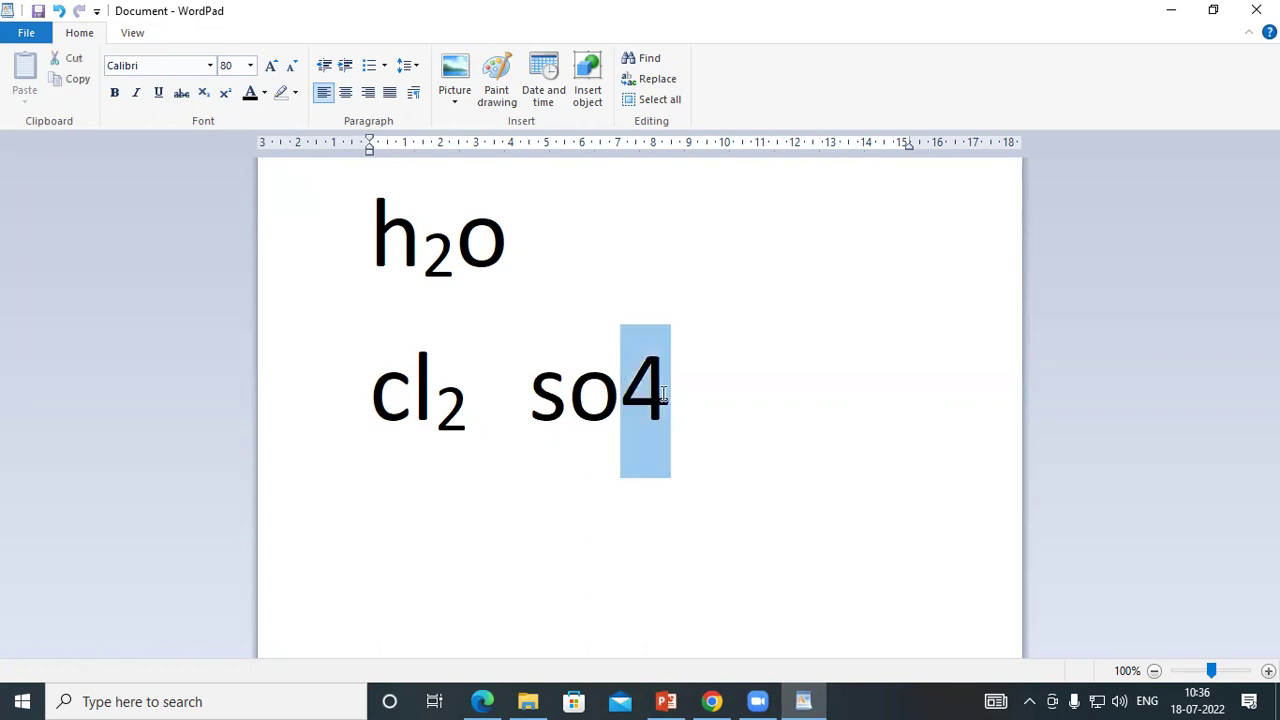
pyautogui.click(203, 96)
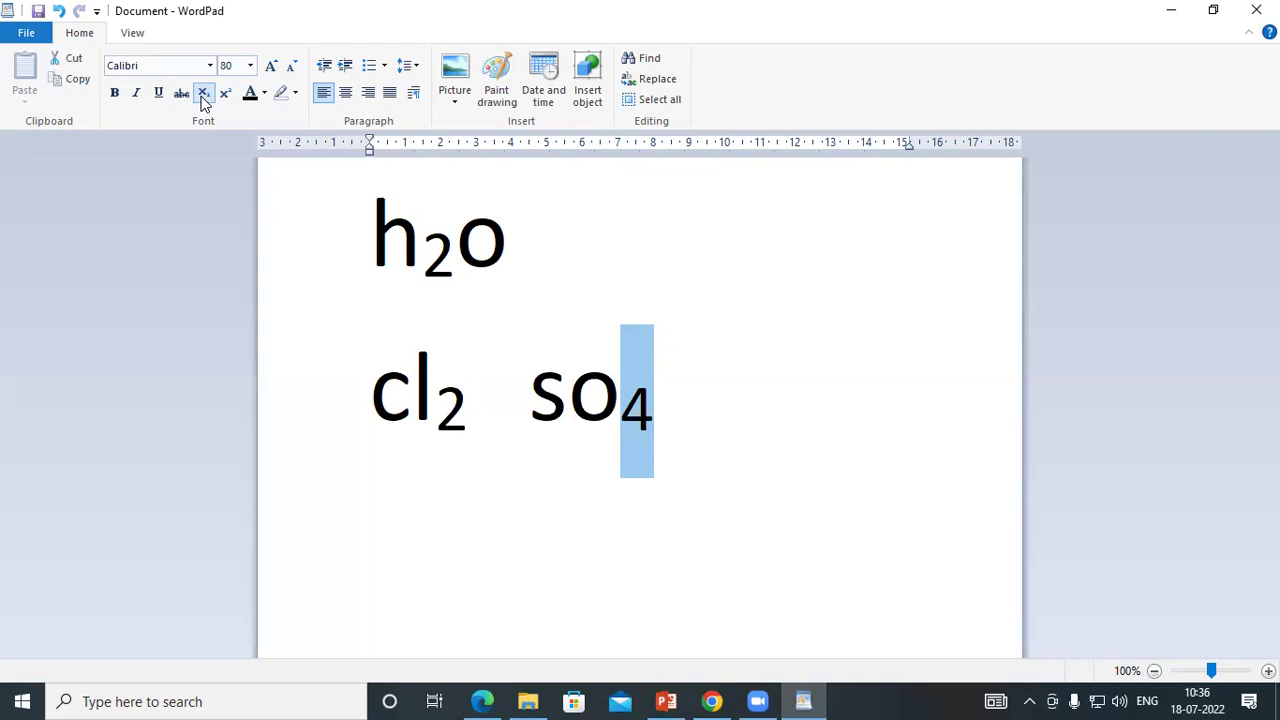
# - Replace all the text in the document with "h2o", entering the 2 as a subscript
pyautogui.moveTo(672, 435); pyautogui.dragTo(318, 213)
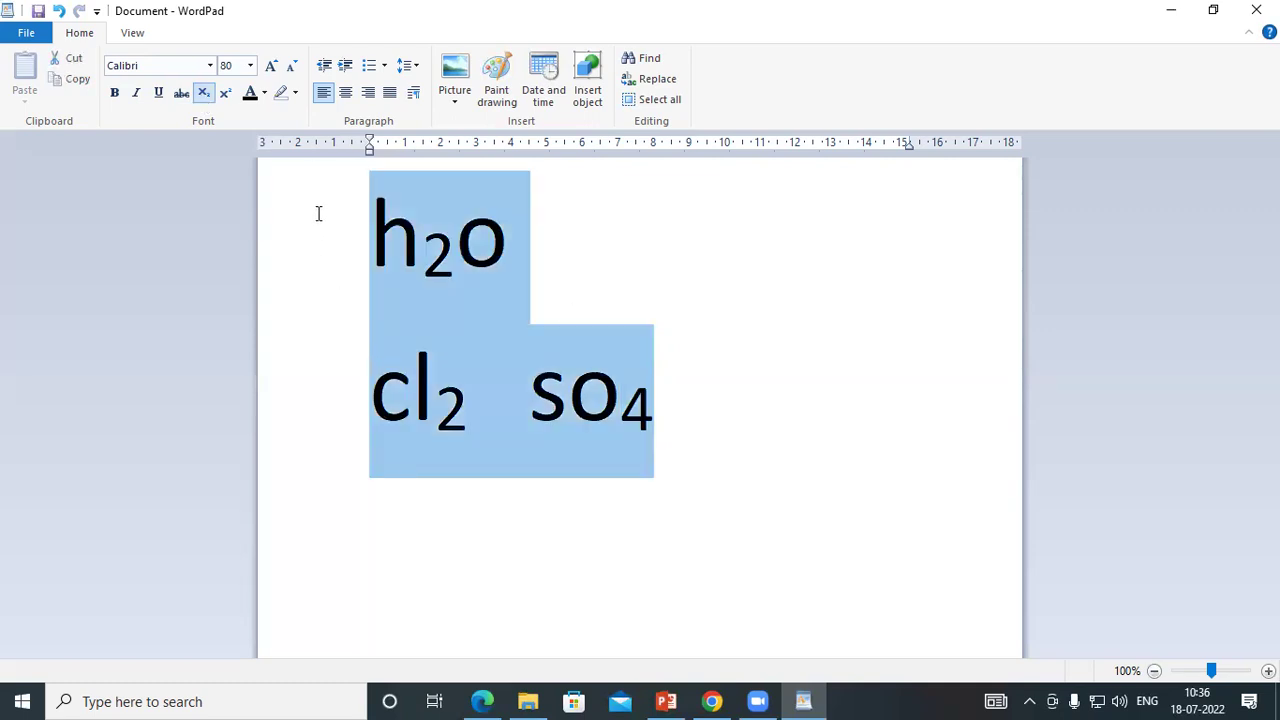
pyautogui.press('BackSpace')
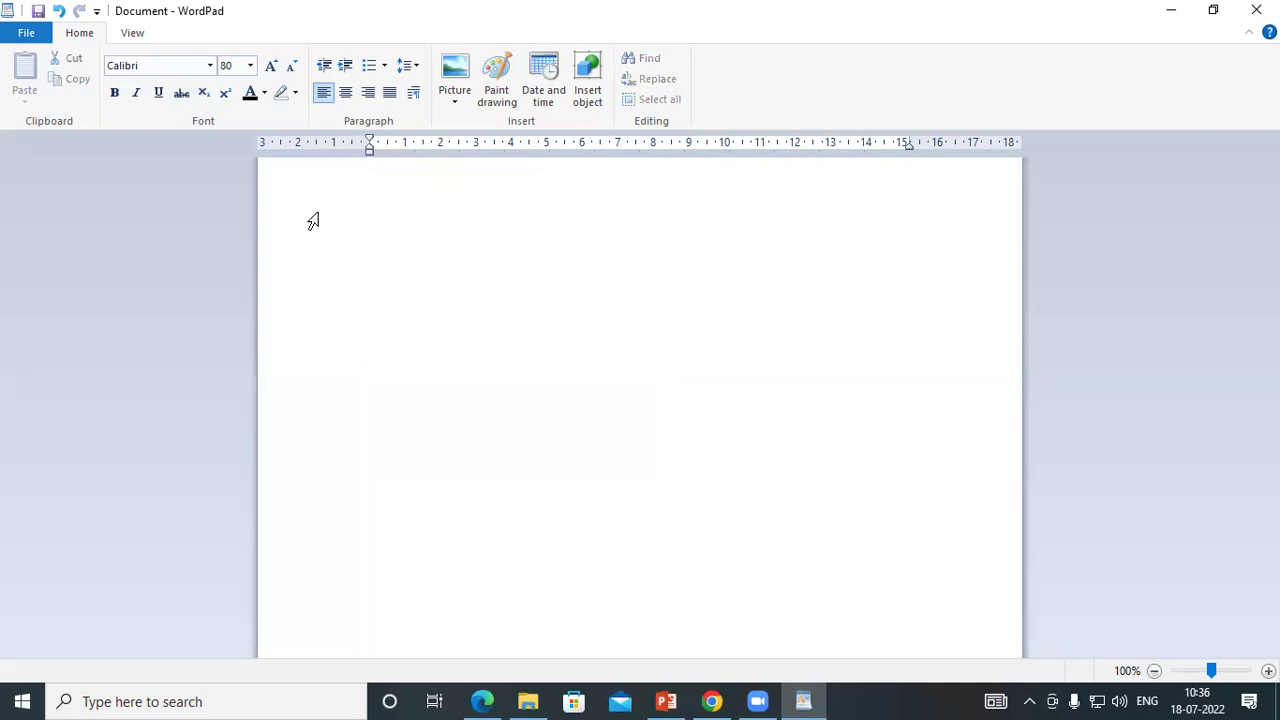
pyautogui.write('h')
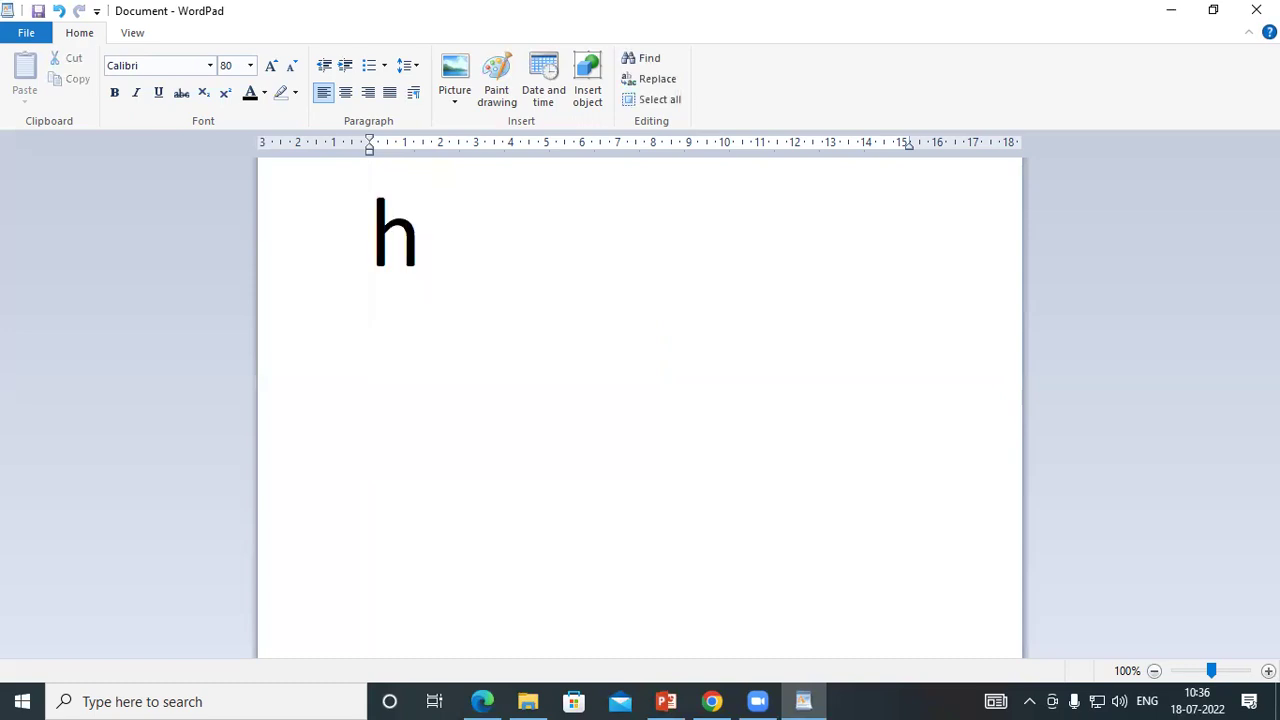
pyautogui.hotkey('ctrl', '=')
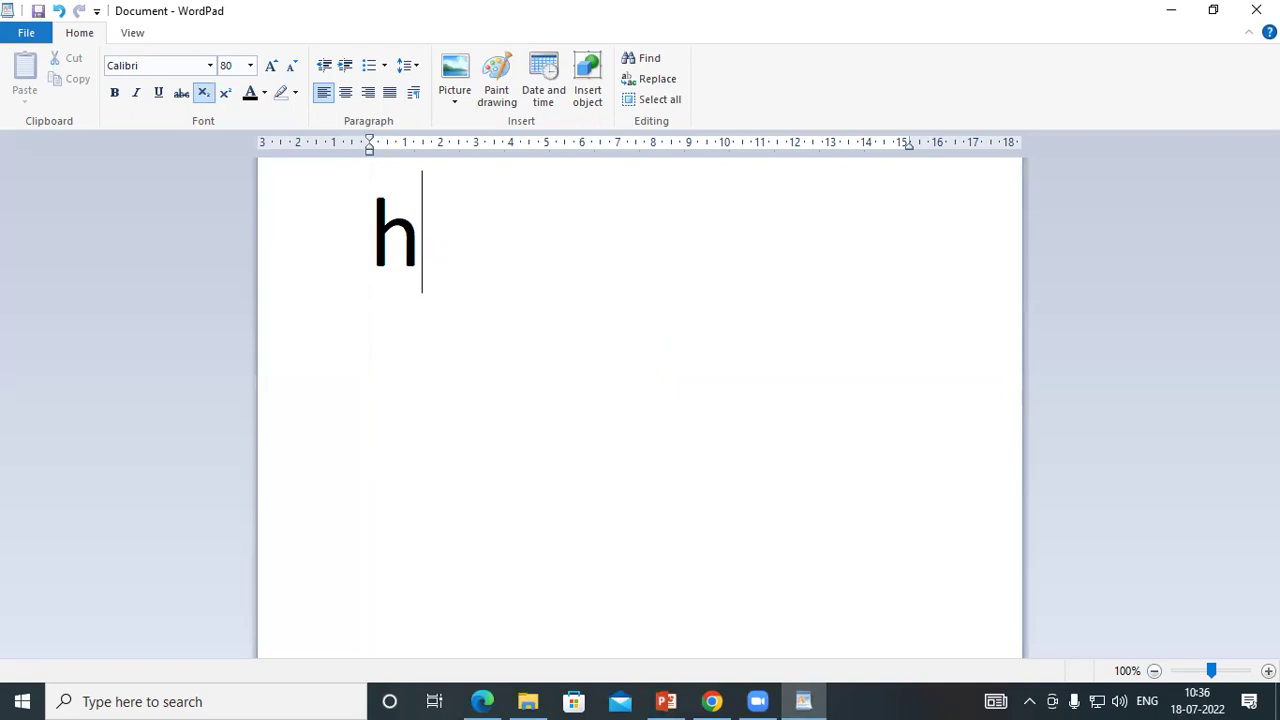
pyautogui.write('2')
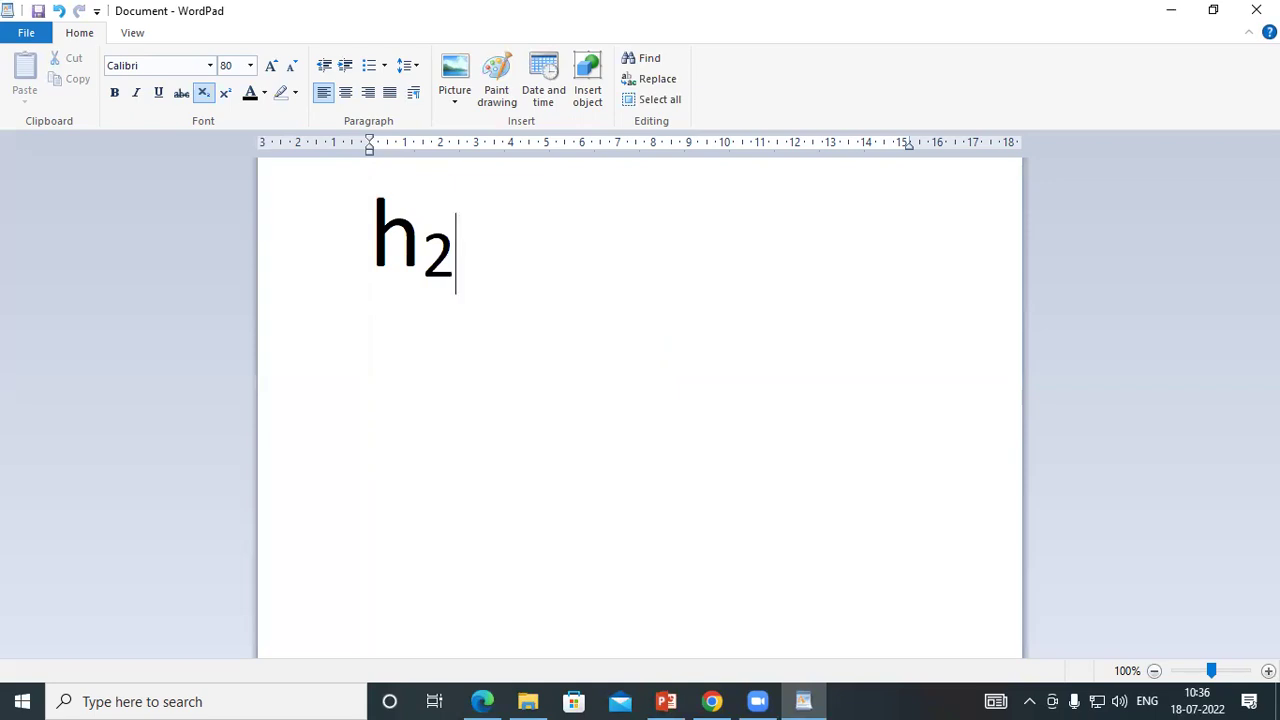
pyautogui.hotkey('ctrl', '=')
pyautogui.write('o ')
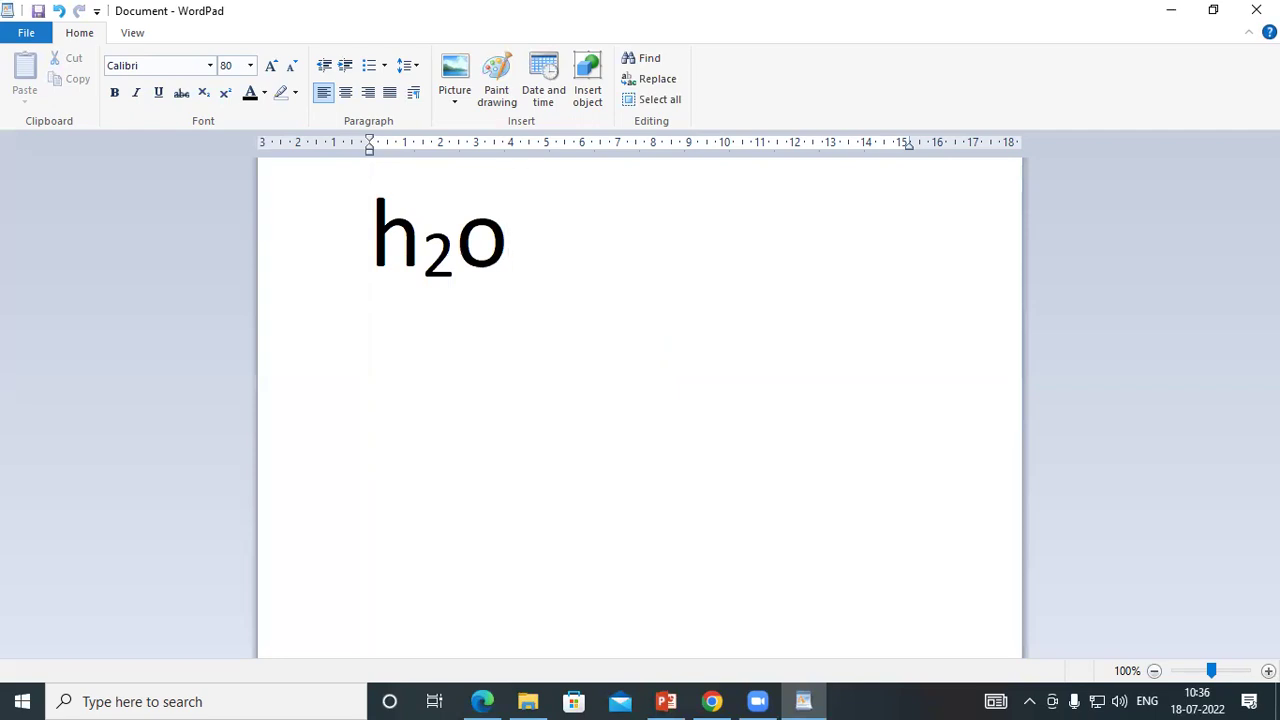
# - Add "cl2" after h2o on the same line, with the 2 as a subscript
pyautogui.write('cl')
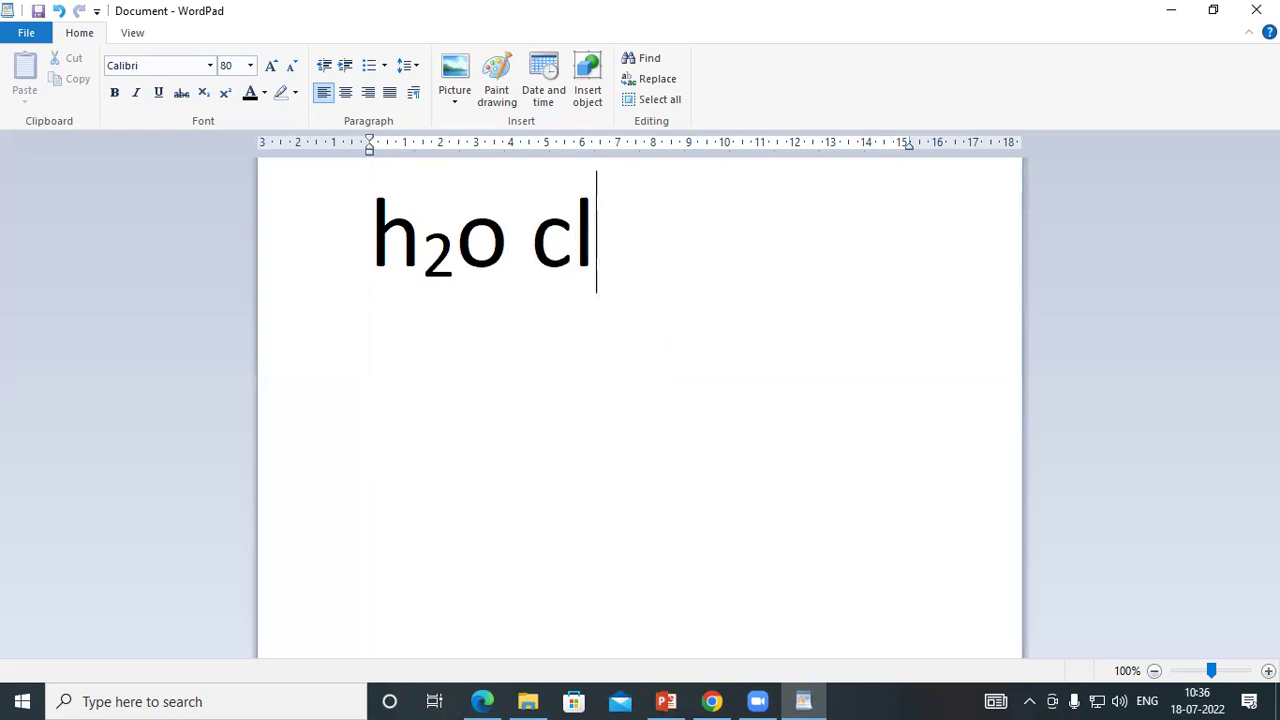
pyautogui.hotkey('ctrl', '=')
pyautogui.write('2')
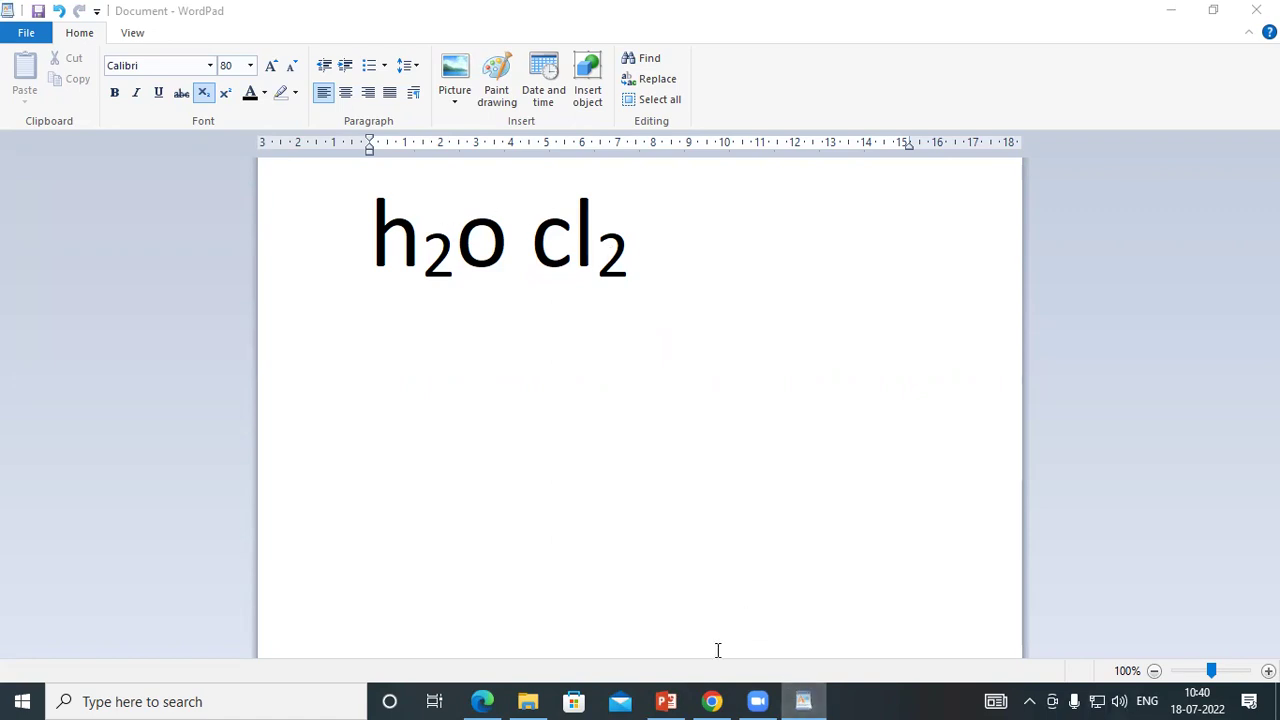
# - Switch to the whiteboard and handwrite a circled X with a raised 2, linked to an underlined "Superscript" below it
pyautogui.click(711, 701)
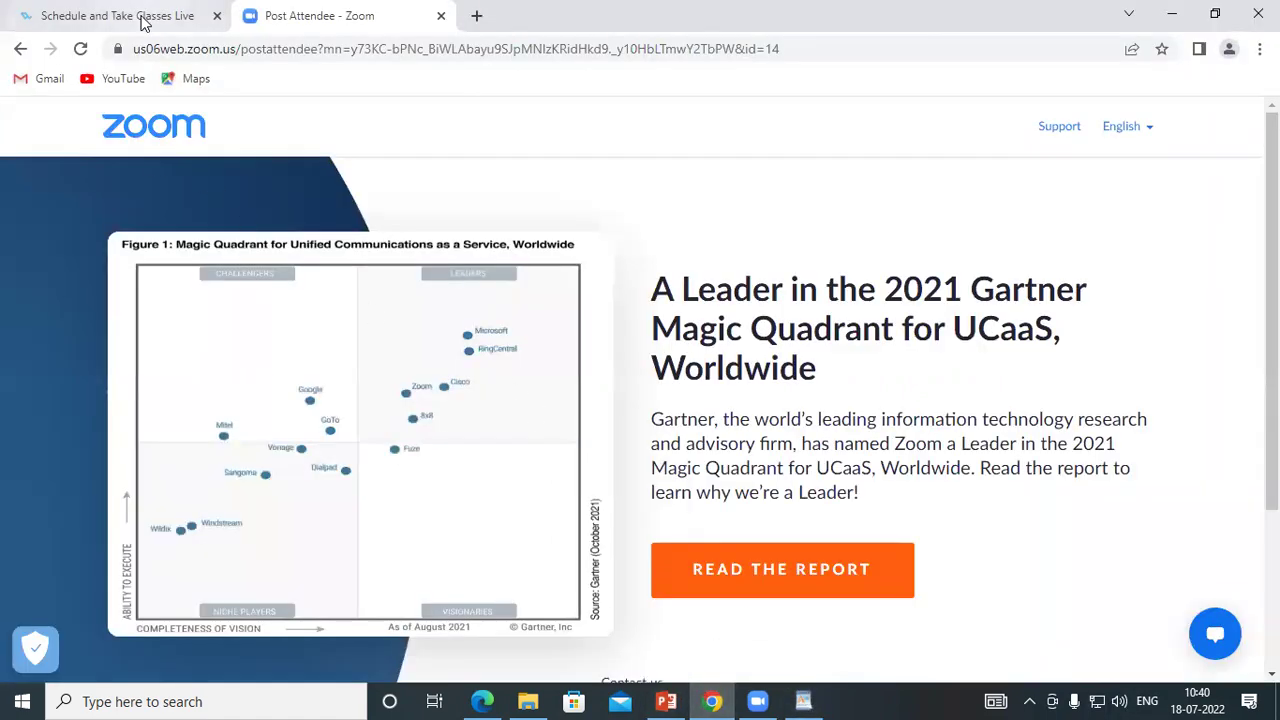
pyautogui.click(482, 701)
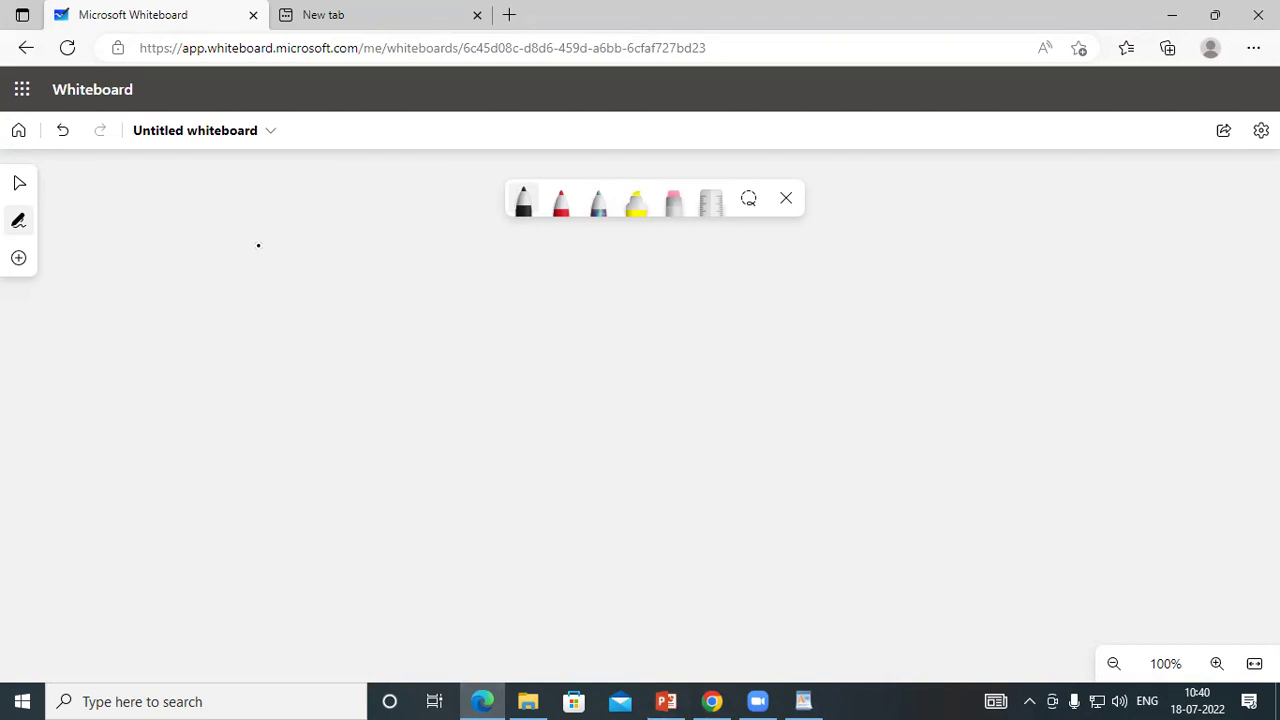
pyautogui.moveTo(232, 281)
pyautogui.mouseDown()
pyautogui.moveTo(205, 311)
pyautogui.moveTo(234, 313)
pyautogui.moveTo(246, 290)
pyautogui.moveTo(262, 292)
pyautogui.mouseUp()
pyautogui.moveTo(291, 280)
pyautogui.mouseDown()
pyautogui.moveTo(284, 298)
pyautogui.moveTo(168, 288)
pyautogui.moveTo(291, 292)
pyautogui.mouseUp()
pyautogui.moveTo(223, 339)
pyautogui.mouseDown()
pyautogui.moveTo(221, 368)
pyautogui.moveTo(250, 373)
pyautogui.mouseUp()
pyautogui.moveTo(259, 346)
pyautogui.mouseDown()
pyautogui.moveTo(242, 372)
pyautogui.moveTo(287, 386)
pyautogui.mouseUp()
pyautogui.moveTo(287, 360)
pyautogui.mouseDown()
pyautogui.moveTo(318, 380)
pyautogui.moveTo(332, 350)
pyautogui.moveTo(348, 374)
pyautogui.moveTo(386, 378)
pyautogui.moveTo(442, 348)
pyautogui.moveTo(440, 375)
pyautogui.mouseUp()
pyautogui.moveTo(440, 354)
pyautogui.mouseDown()
pyautogui.moveTo(455, 384)
pyautogui.moveTo(468, 363)
pyautogui.mouseUp()
pyautogui.moveTo(235, 392); pyautogui.dragTo(450, 398)
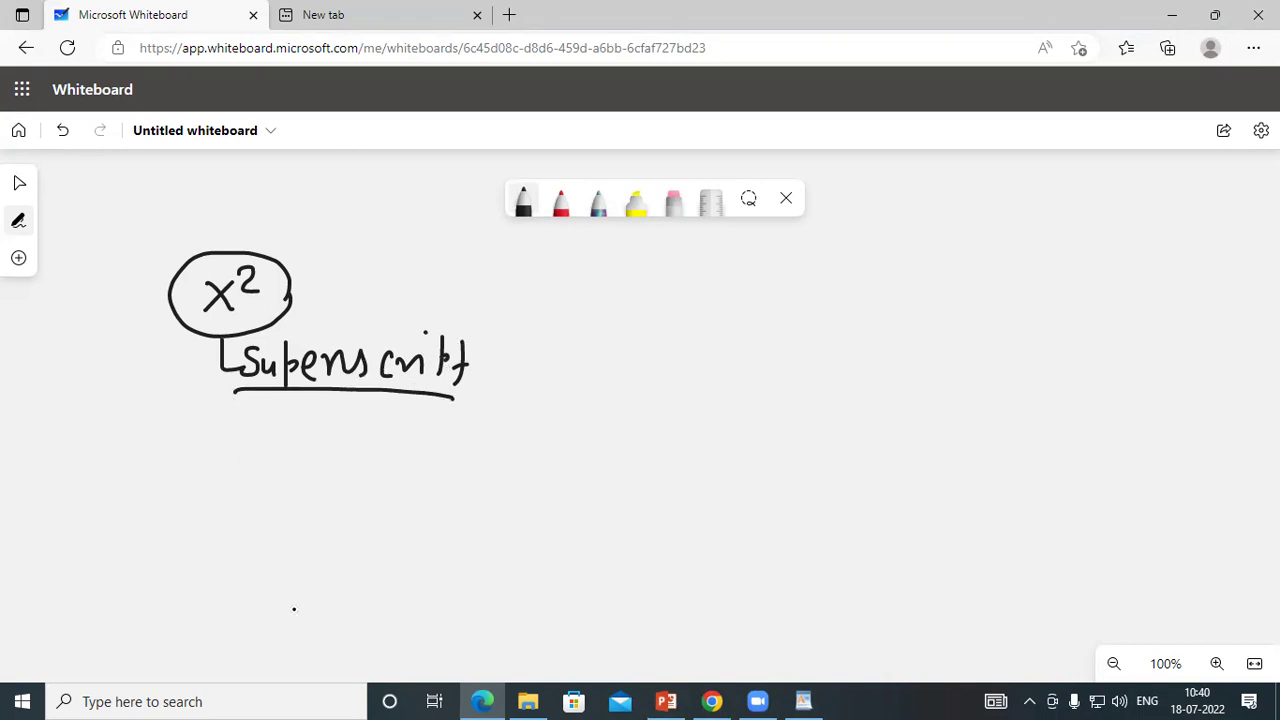
# - Draw a tick beside the circled X² and handwrite "9th" below it, next to the word Superscript
pyautogui.moveTo(151, 300)
pyautogui.mouseDown()
pyautogui.moveTo(148, 318)
pyautogui.moveTo(176, 312)
pyautogui.mouseUp()
pyautogui.moveTo(106, 388); pyautogui.dragTo(90, 413)
pyautogui.moveTo(119, 387); pyautogui.dragTo(116, 412)
pyautogui.moveTo(111, 402); pyautogui.dragTo(124, 400)
pyautogui.moveTo(129, 381)
pyautogui.mouseDown()
pyautogui.moveTo(137, 419)
pyautogui.moveTo(130, 391)
pyautogui.mouseUp()
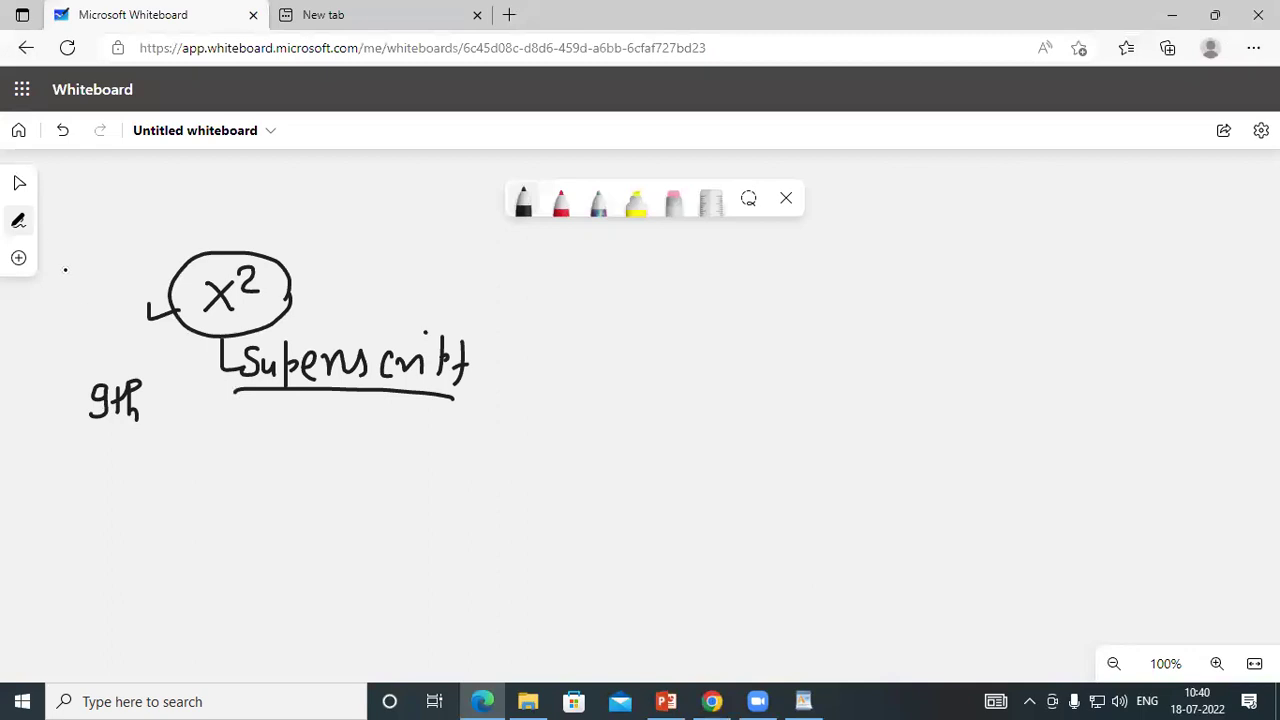
# - Handwrite a second "9th" beside the tick and circle it
pyautogui.moveTo(76, 306)
pyautogui.mouseDown()
pyautogui.moveTo(60, 318)
pyautogui.moveTo(76, 326)
pyautogui.moveTo(58, 329)
pyautogui.mouseUp()
pyautogui.moveTo(86, 289); pyautogui.dragTo(84, 319)
pyautogui.moveTo(76, 302)
pyautogui.mouseDown()
pyautogui.moveTo(97, 289)
pyautogui.moveTo(112, 318)
pyautogui.moveTo(130, 300)
pyautogui.moveTo(50, 296)
pyautogui.mouseUp()
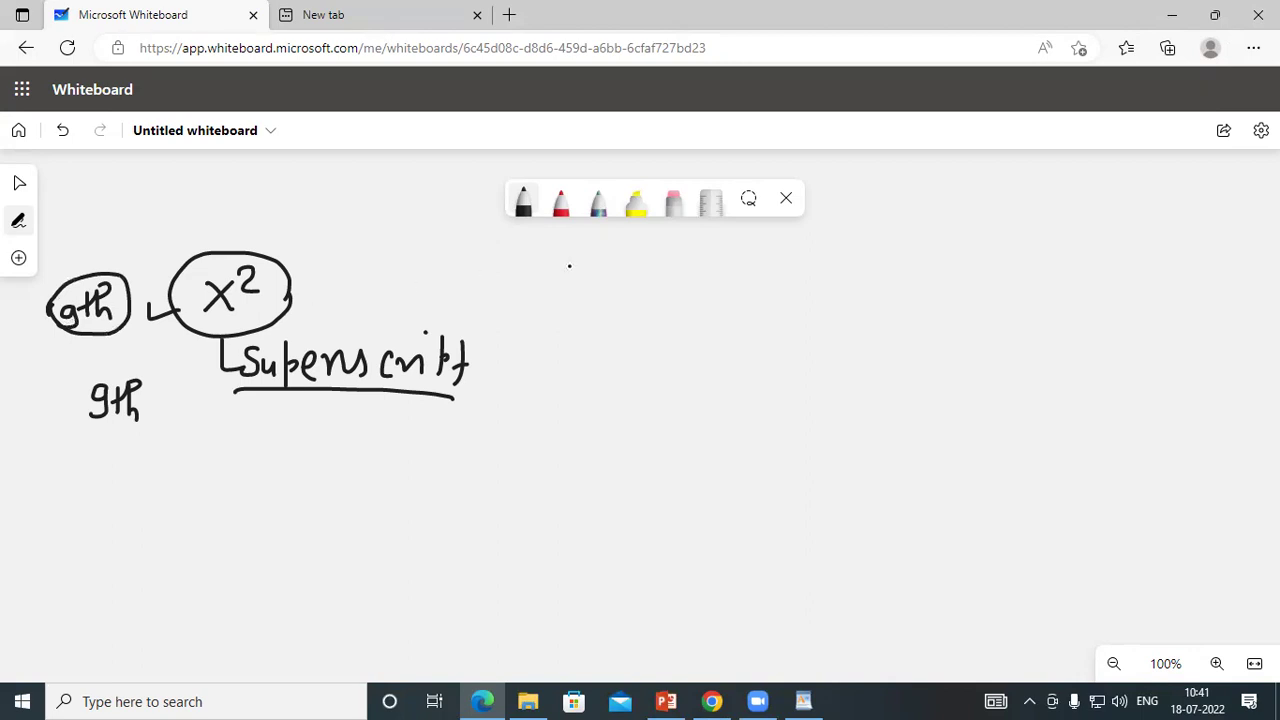
# - Handwrite "10th" beside the circled X², and another "10th" above it with a line separating the two
pyautogui.moveTo(372, 277)
pyautogui.mouseDown()
pyautogui.moveTo(369, 300)
pyautogui.moveTo(386, 282)
pyautogui.moveTo(404, 305)
pyautogui.moveTo(412, 287)
pyautogui.mouseUp()
pyautogui.moveTo(420, 282); pyautogui.dragTo(420, 304)
pyautogui.moveTo(420, 294); pyautogui.dragTo(436, 304)
pyautogui.moveTo(387, 228); pyautogui.dragTo(385, 256)
pyautogui.moveTo(405, 236)
pyautogui.mouseDown()
pyautogui.moveTo(425, 252)
pyautogui.moveTo(437, 234)
pyautogui.mouseUp()
pyautogui.moveTo(432, 226)
pyautogui.mouseDown()
pyautogui.moveTo(448, 258)
pyautogui.moveTo(446, 232)
pyautogui.mouseUp()
pyautogui.moveTo(372, 268)
pyautogui.mouseDown()
pyautogui.moveTo(466, 267)
pyautogui.moveTo(512, 312)
pyautogui.moveTo(531, 295)
pyautogui.mouseUp()
# - Handwrite "1st" with a raised st beside the lower 10th, and an underlined "2nd" beneath it
pyautogui.moveTo(556, 275)
pyautogui.mouseDown()
pyautogui.moveTo(553, 296)
pyautogui.moveTo(574, 284)
pyautogui.mouseUp()
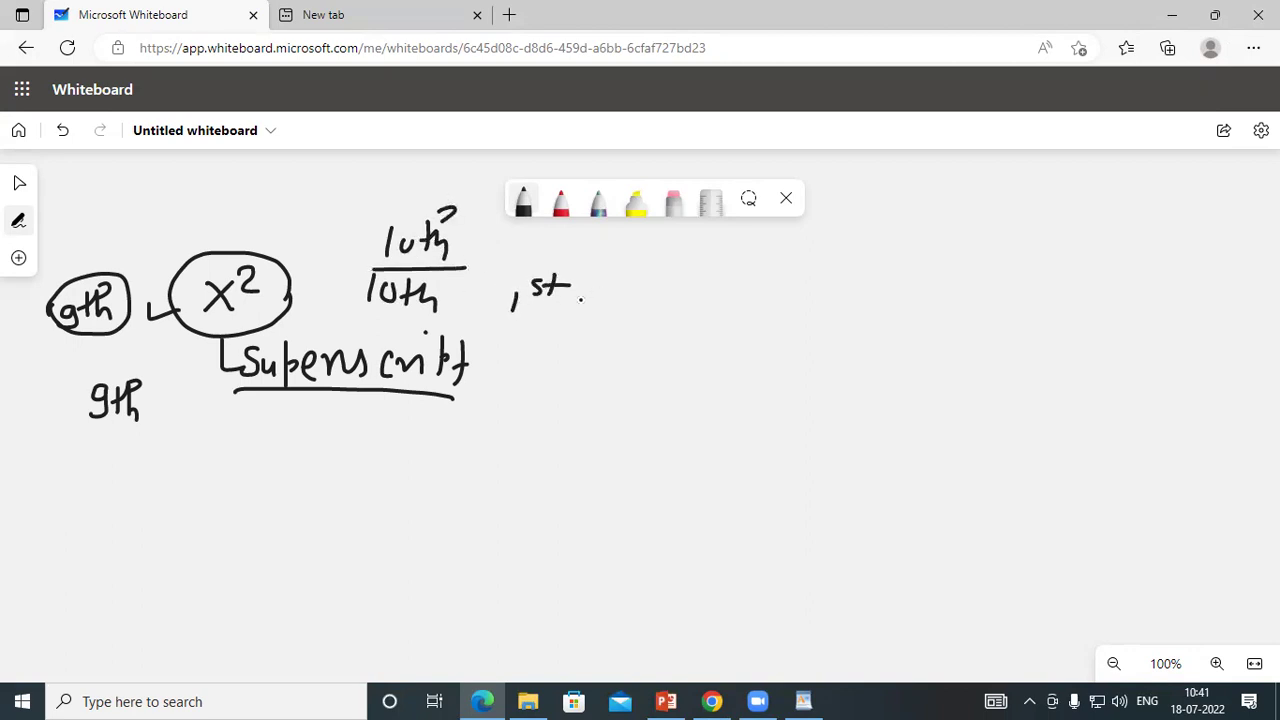
pyautogui.moveTo(517, 338); pyautogui.dragTo(534, 346)
pyautogui.moveTo(536, 346); pyautogui.dragTo(572, 324)
pyautogui.moveTo(572, 322)
pyautogui.mouseDown()
pyautogui.moveTo(556, 368)
pyautogui.moveTo(596, 380)
pyautogui.mouseUp()
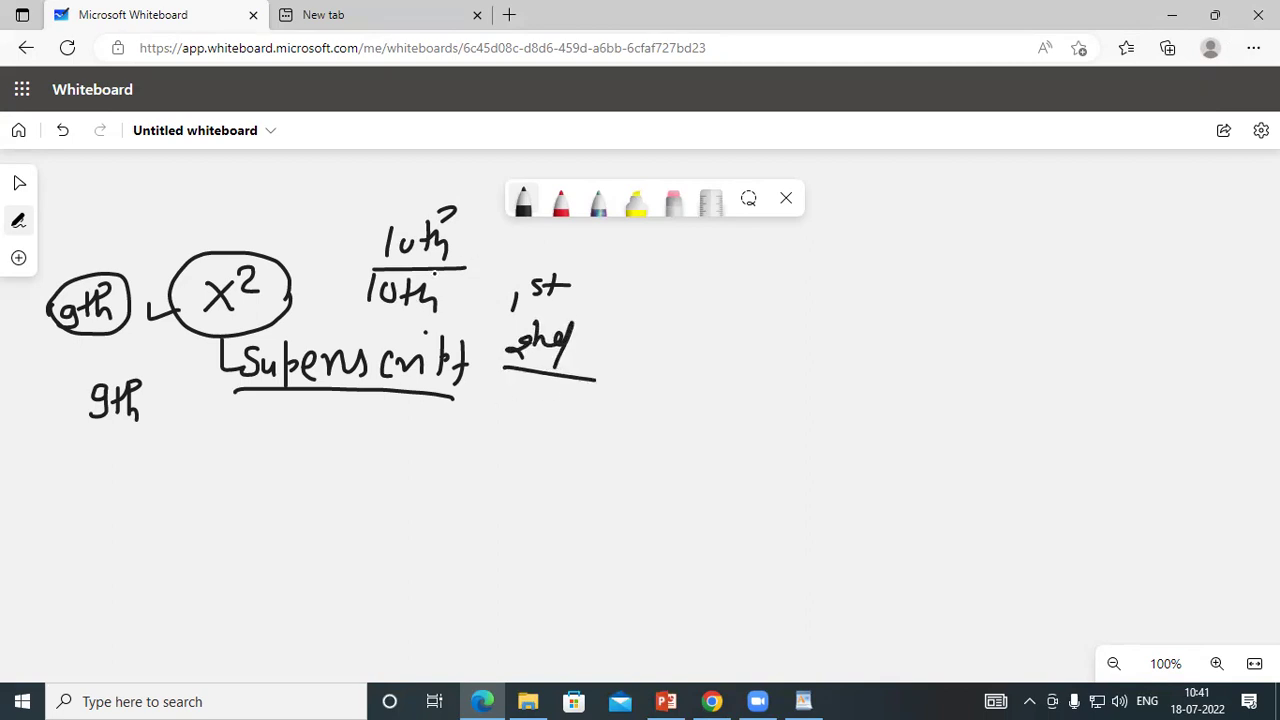
# - Underline the start of the lower 10th, and circle both 1st and the X² inside its existing circle
pyautogui.moveTo(360, 300); pyautogui.dragTo(394, 303)
pyautogui.moveTo(505, 320)
pyautogui.mouseDown()
pyautogui.moveTo(492, 275)
pyautogui.moveTo(582, 288)
pyautogui.moveTo(497, 320)
pyautogui.mouseUp()
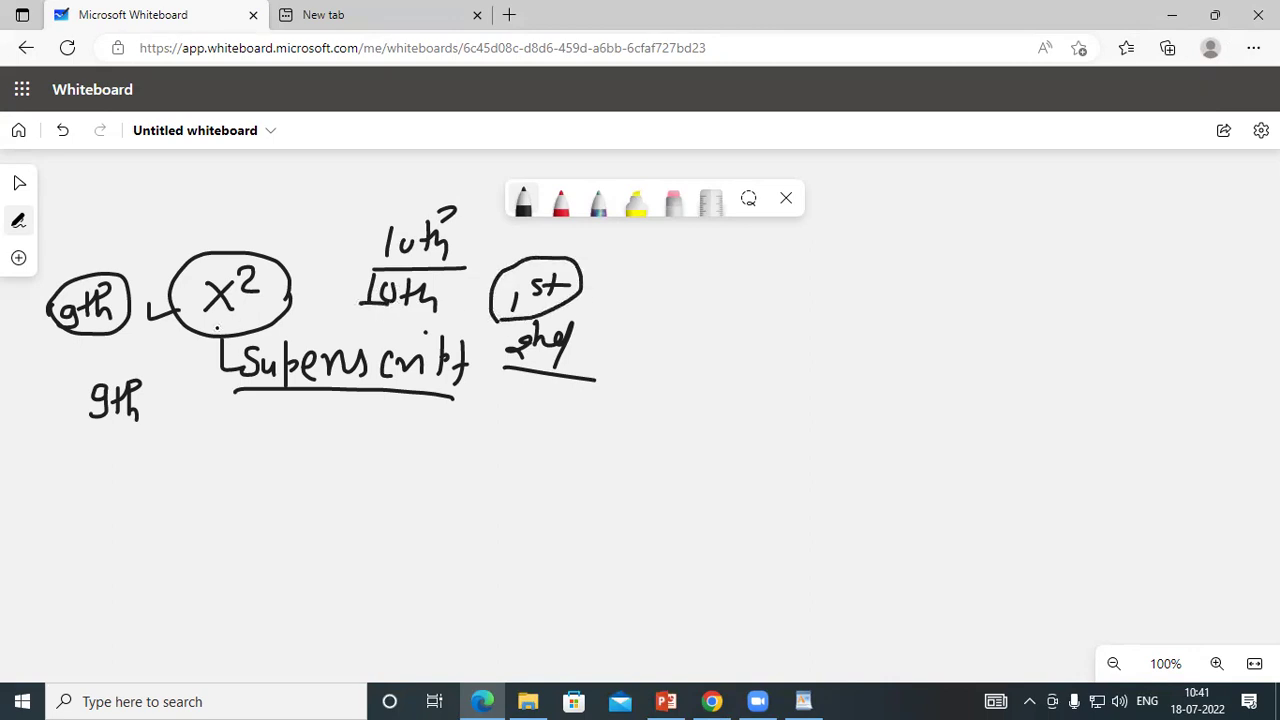
pyautogui.moveTo(198, 316)
pyautogui.mouseDown()
pyautogui.moveTo(250, 313)
pyautogui.moveTo(263, 264)
pyautogui.moveTo(190, 285)
pyautogui.moveTo(216, 318)
pyautogui.mouseUp()
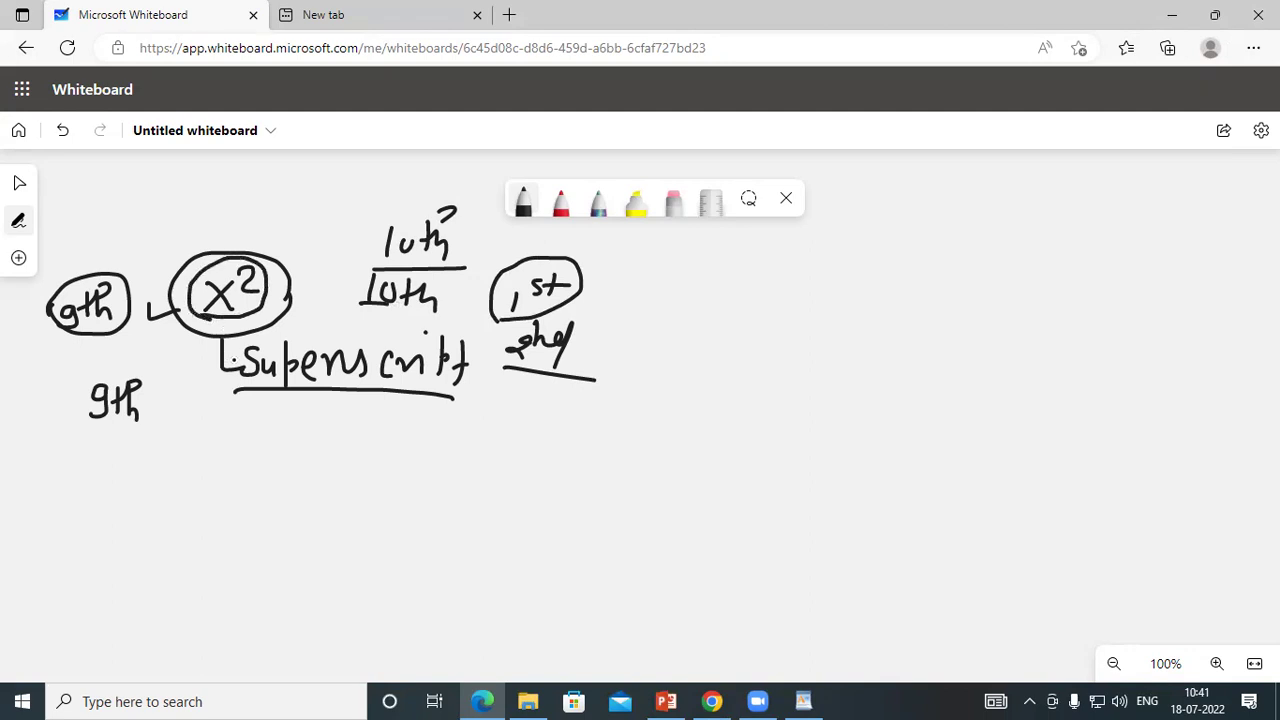
# - Draw a tick beside the Superscript label and handwrite the formula (a+b)2 to the right of 1st and 2nd
pyautogui.moveTo(158, 342); pyautogui.dragTo(204, 341)
pyautogui.moveTo(669, 318)
pyautogui.mouseDown()
pyautogui.moveTo(666, 338)
pyautogui.moveTo(688, 328)
pyautogui.moveTo(679, 338)
pyautogui.mouseUp()
pyautogui.moveTo(696, 318)
pyautogui.mouseDown()
pyautogui.moveTo(694, 346)
pyautogui.moveTo(708, 340)
pyautogui.mouseUp()
pyautogui.moveTo(641, 297); pyautogui.dragTo(631, 354)
pyautogui.moveTo(731, 330)
pyautogui.mouseDown()
pyautogui.moveTo(723, 355)
pyautogui.moveTo(777, 348)
pyautogui.mouseUp()
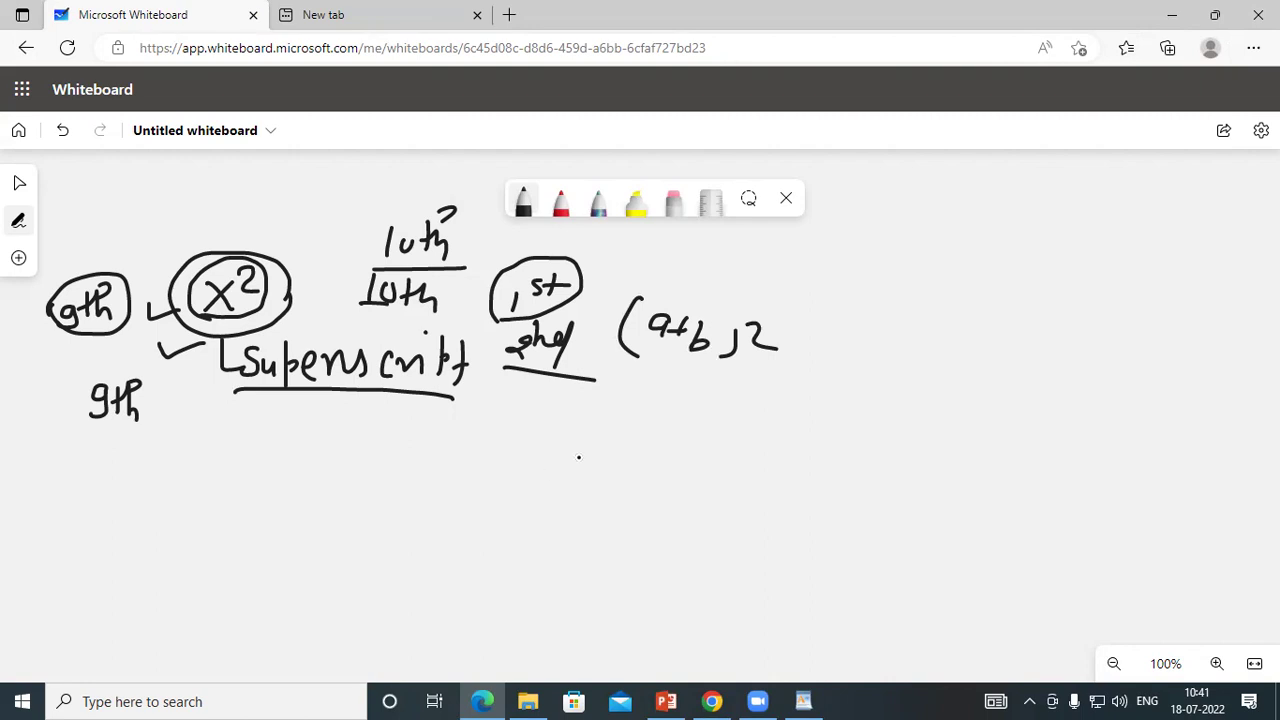
# - Handwrite a²+b²+2ab beneath (a+b)2 and circle it
pyautogui.moveTo(540, 414)
pyautogui.mouseDown()
pyautogui.moveTo(527, 432)
pyautogui.moveTo(576, 420)
pyautogui.moveTo(582, 446)
pyautogui.moveTo(598, 446)
pyautogui.moveTo(624, 420)
pyautogui.moveTo(628, 449)
pyautogui.moveTo(662, 446)
pyautogui.moveTo(631, 446)
pyautogui.mouseUp()
pyautogui.moveTo(680, 432)
pyautogui.mouseDown()
pyautogui.moveTo(670, 438)
pyautogui.moveTo(684, 448)
pyautogui.moveTo(704, 446)
pyautogui.mouseUp()
pyautogui.moveTo(536, 448)
pyautogui.mouseDown()
pyautogui.moveTo(652, 470)
pyautogui.moveTo(716, 404)
pyautogui.moveTo(622, 378)
pyautogui.moveTo(522, 388)
pyautogui.moveTo(494, 440)
pyautogui.moveTo(562, 456)
pyautogui.mouseUp()
# - Handwrite "wordpad" beneath the Superscript label and underline it
pyautogui.moveTo(320, 396)
pyautogui.mouseDown()
pyautogui.moveTo(314, 426)
pyautogui.moveTo(330, 428)
pyautogui.mouseUp()
pyautogui.moveTo(336, 410)
pyautogui.mouseDown()
pyautogui.moveTo(344, 426)
pyautogui.moveTo(376, 406)
pyautogui.mouseUp()
pyautogui.moveTo(394, 410)
pyautogui.mouseDown()
pyautogui.moveTo(438, 436)
pyautogui.moveTo(472, 424)
pyautogui.moveTo(490, 458)
pyautogui.mouseUp()
pyautogui.moveTo(340, 449); pyautogui.dragTo(545, 463)
pyautogui.click(511, 470)
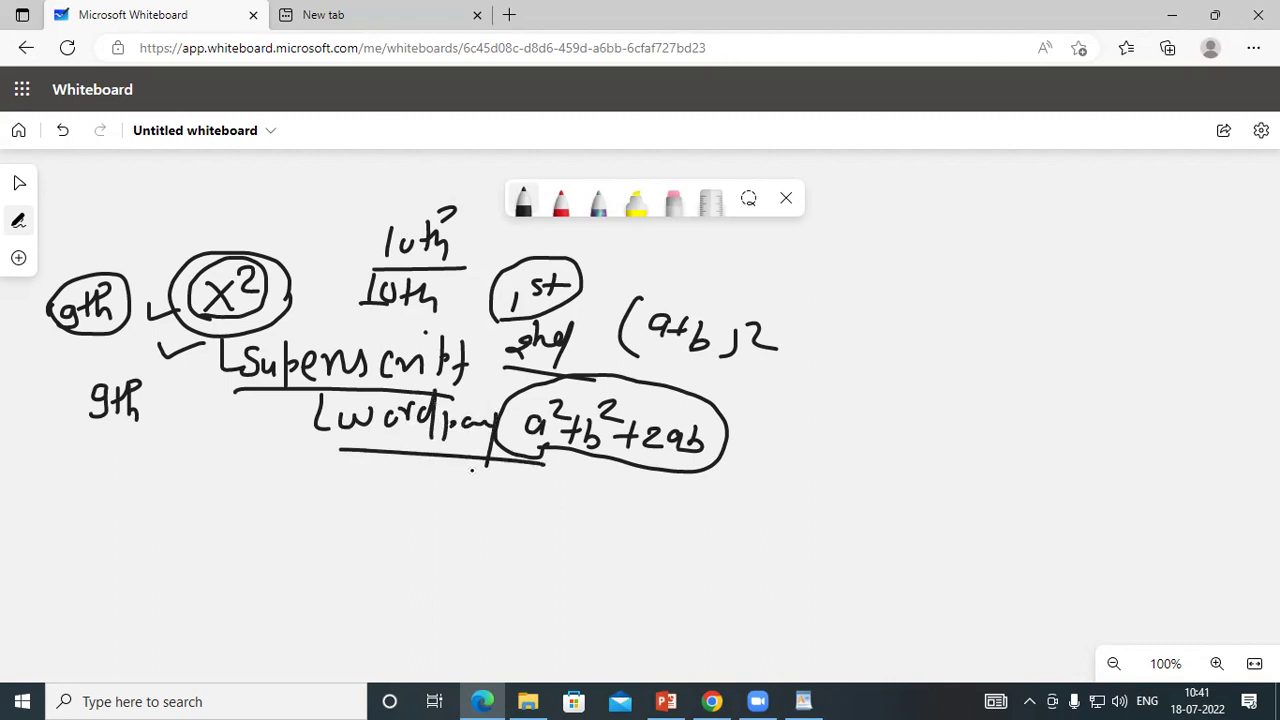
# - Draw a line from wordpad to a handwritten, circled x² below it, and add a tick beside Superscript's underline
pyautogui.moveTo(316, 425); pyautogui.dragTo(258, 452)
pyautogui.moveTo(200, 383); pyautogui.dragTo(246, 375)
pyautogui.moveTo(184, 488); pyautogui.dragTo(214, 510)
pyautogui.moveTo(217, 476)
pyautogui.mouseDown()
pyautogui.moveTo(186, 518)
pyautogui.moveTo(228, 480)
pyautogui.moveTo(244, 484)
pyautogui.mouseUp()
pyautogui.moveTo(205, 450); pyautogui.dragTo(172, 528)
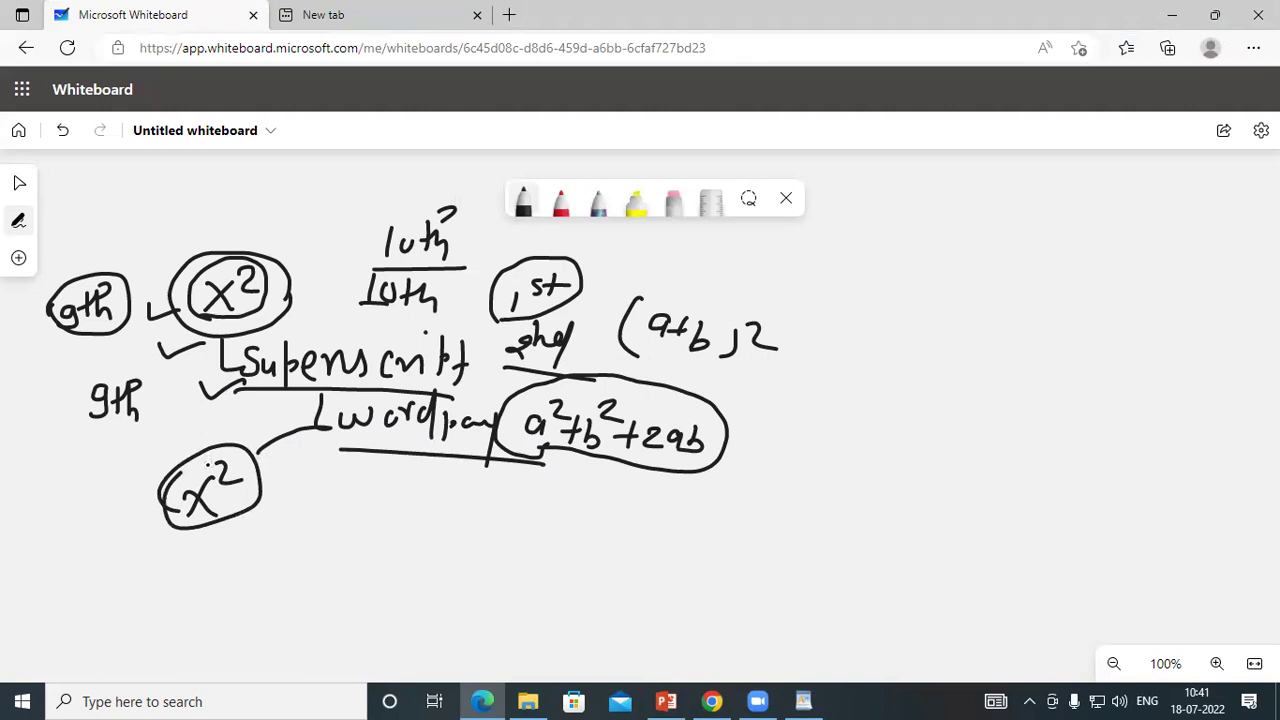
# - Draw emphasis strokes beside the lower circled x², and a curve around the upper 9th and X²
pyautogui.moveTo(263, 478); pyautogui.dragTo(328, 476)
pyautogui.moveTo(30, 340)
pyautogui.mouseDown()
pyautogui.moveTo(50, 272)
pyautogui.moveTo(230, 220)
pyautogui.moveTo(308, 294)
pyautogui.moveTo(248, 350)
pyautogui.mouseUp()
pyautogui.moveTo(182, 406); pyautogui.dragTo(143, 452)
pyautogui.moveTo(326, 487); pyautogui.dragTo(368, 479)
pyautogui.moveTo(303, 498)
pyautogui.mouseDown()
pyautogui.moveTo(355, 491)
pyautogui.moveTo(314, 485)
pyautogui.mouseUp()
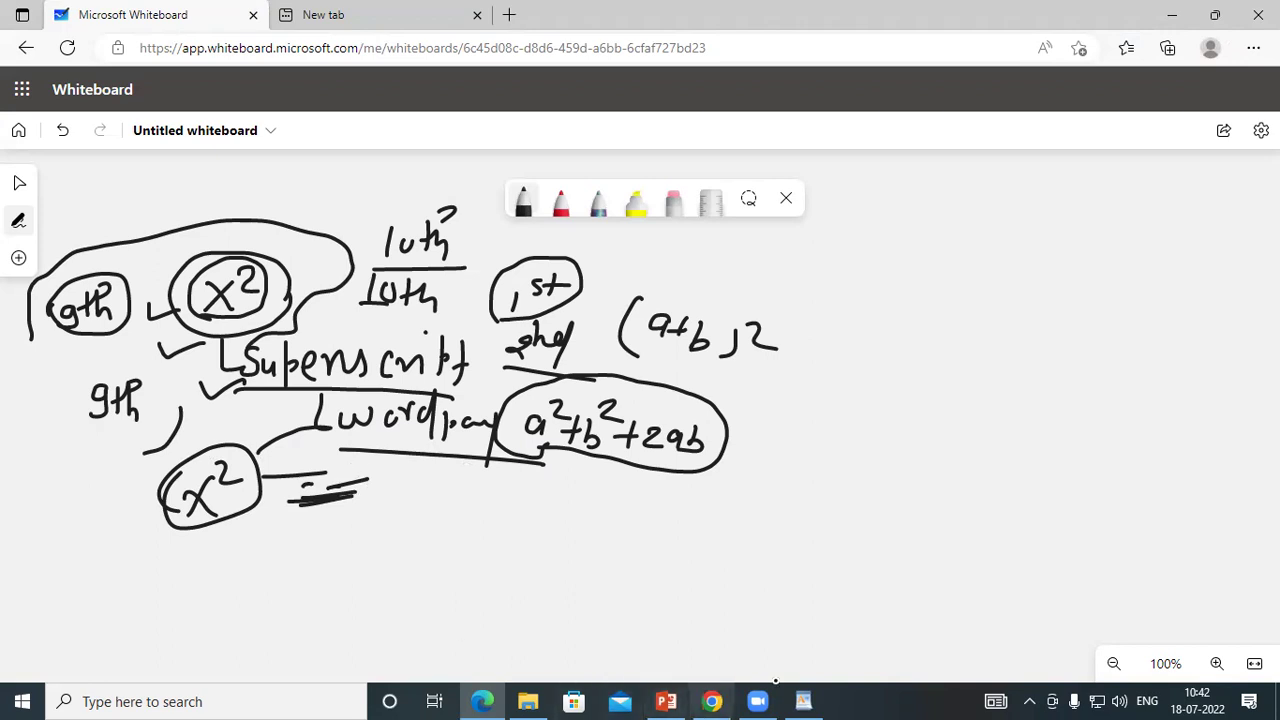
# - Switch to the WordPad document and delete the h2o cl2 line
pyautogui.click(803, 701)
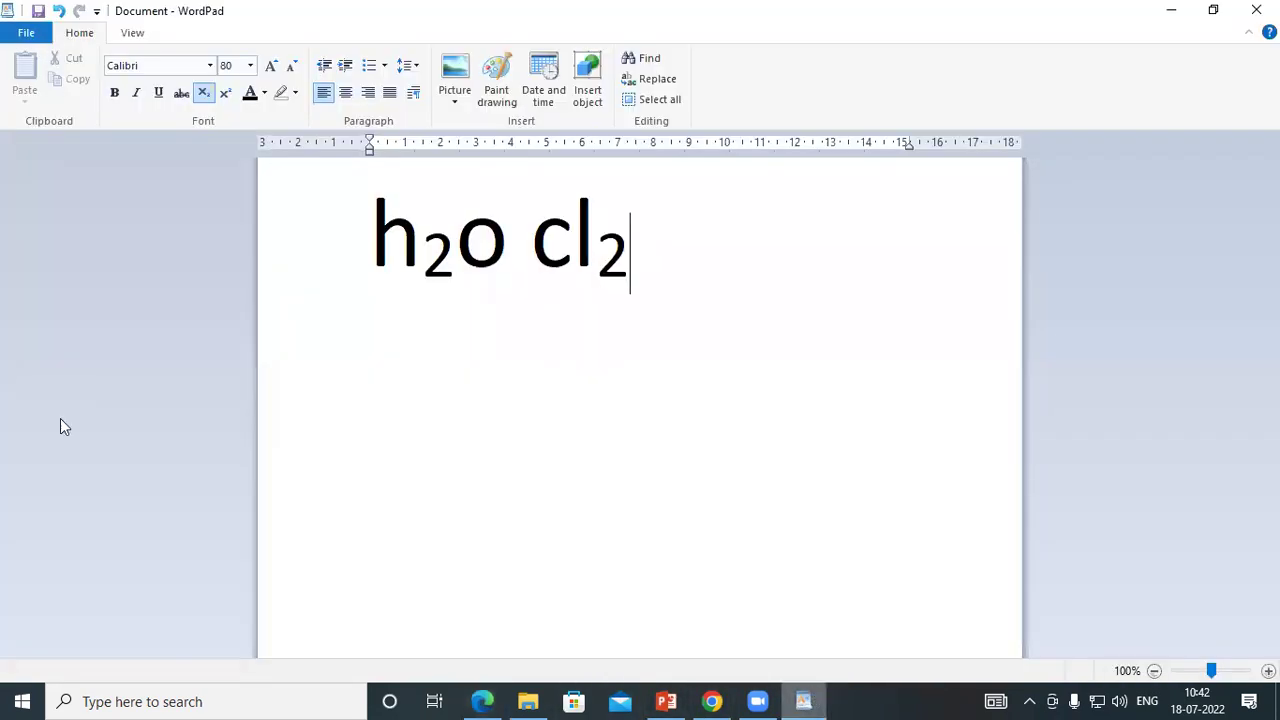
pyautogui.doubleClick(571, 283)
pyautogui.click(280, 232)
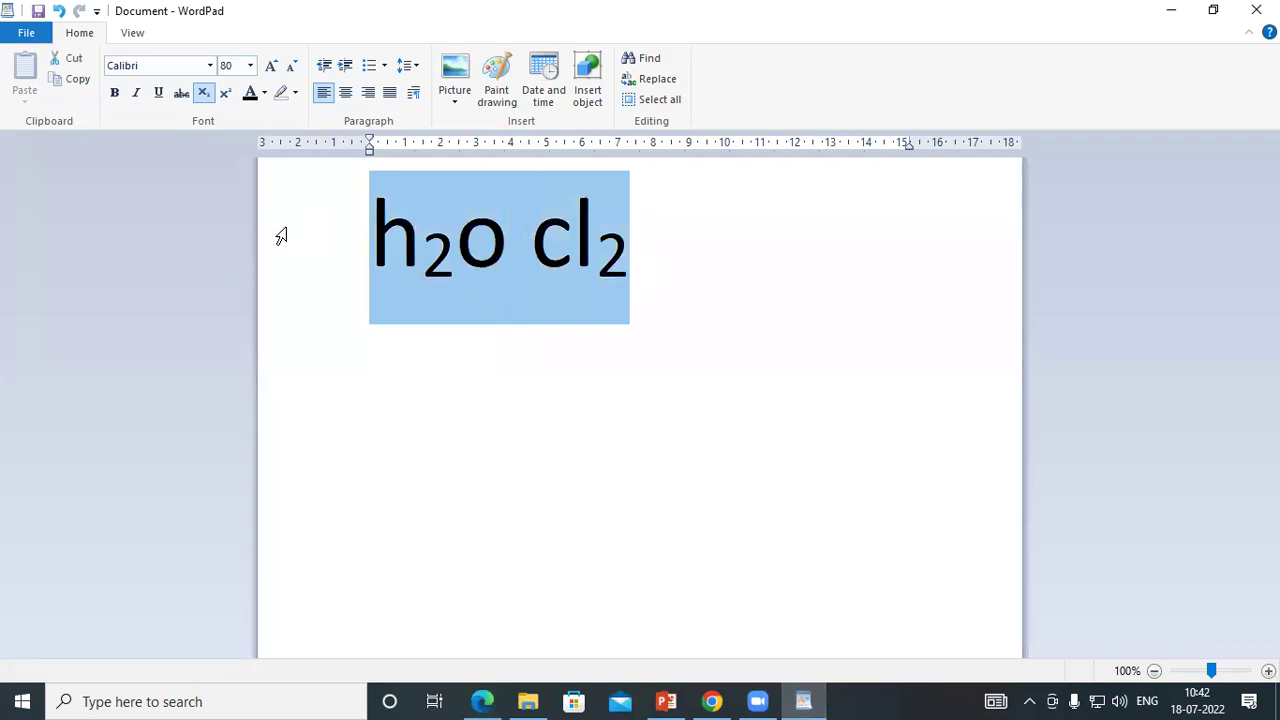
pyautogui.press('Delete')
# - Shrink the font size to 26 in the empty document
pyautogui.click(292, 66)
pyautogui.click(292, 66)
pyautogui.click(292, 66)
pyautogui.click(292, 66)
pyautogui.click(292, 66)
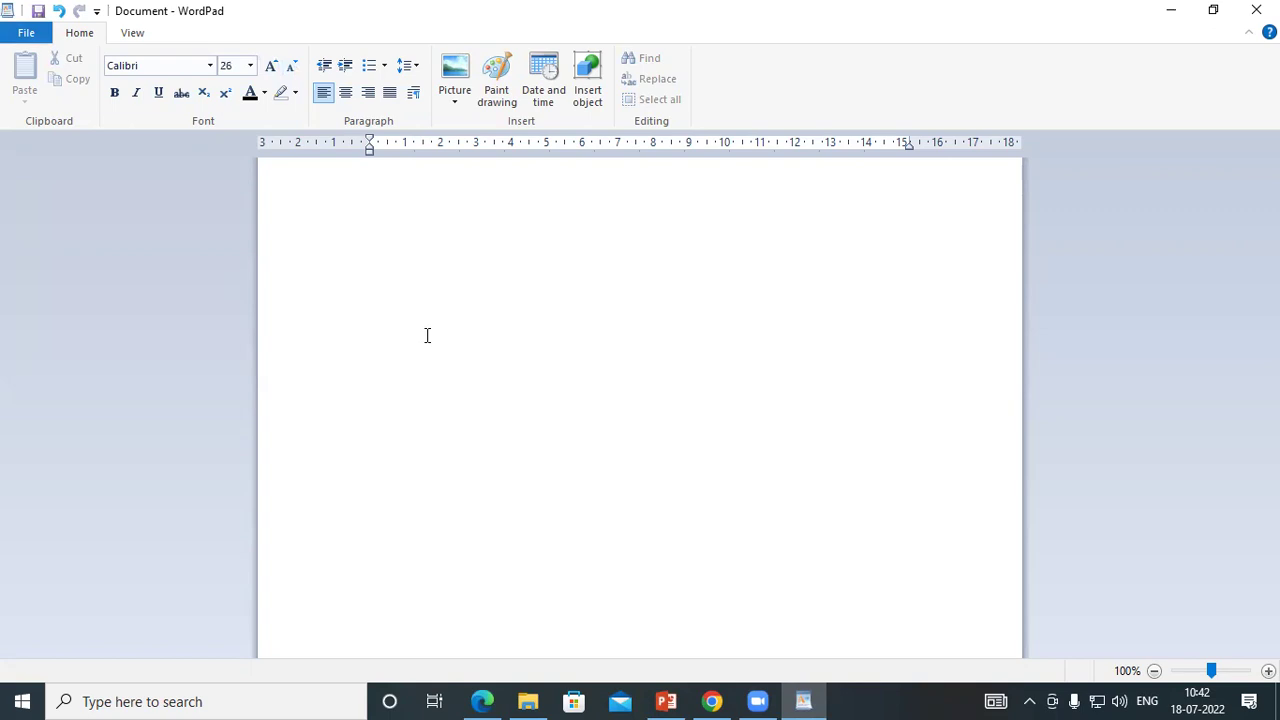
pyautogui.write('calss')
pyautogui.press('BackSpace')
pyautogui.press('BackSpace')
pyautogui.press('BackSpace')
pyautogui.press('BackSpace')
pyautogui.press('BackSpace')
# - Enter the text "CLASS 9th", with CLASS in capitals and th in lowercase
pyautogui.press('capslock')
pyautogui.write('CLA')
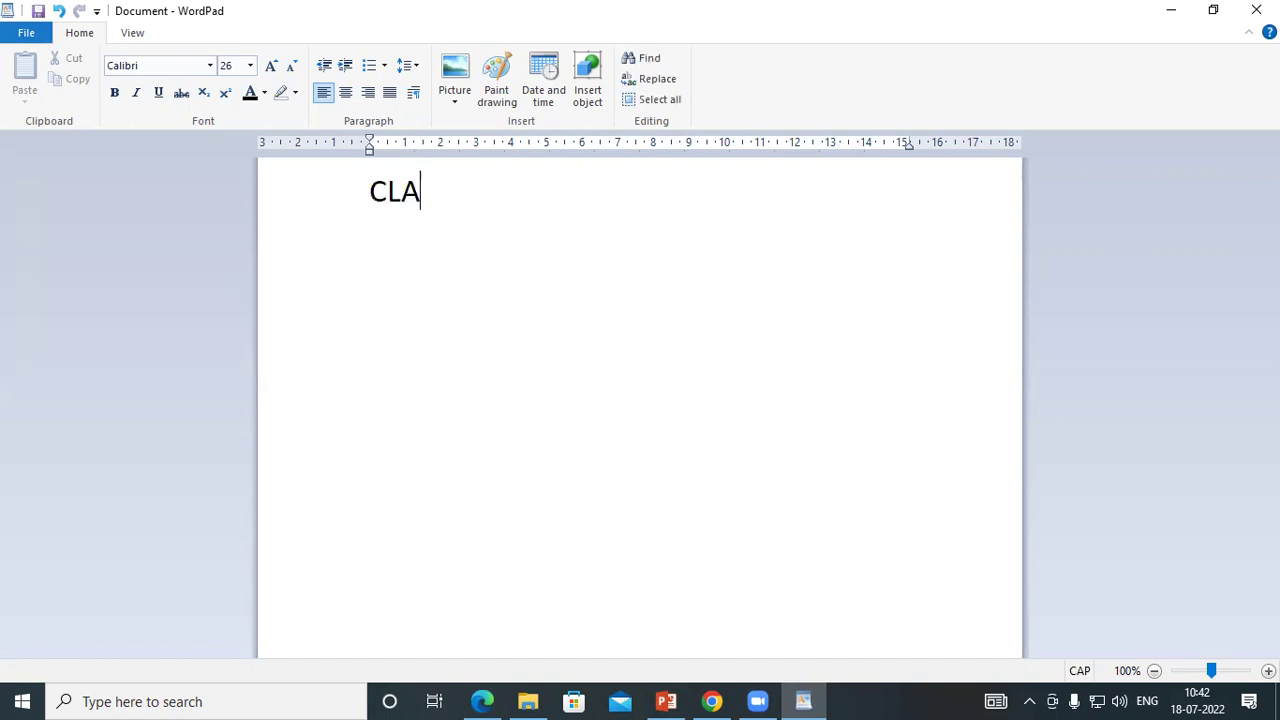
pyautogui.write('SS:')
pyautogui.press('BackSpace')
pyautogui.write('9TH')
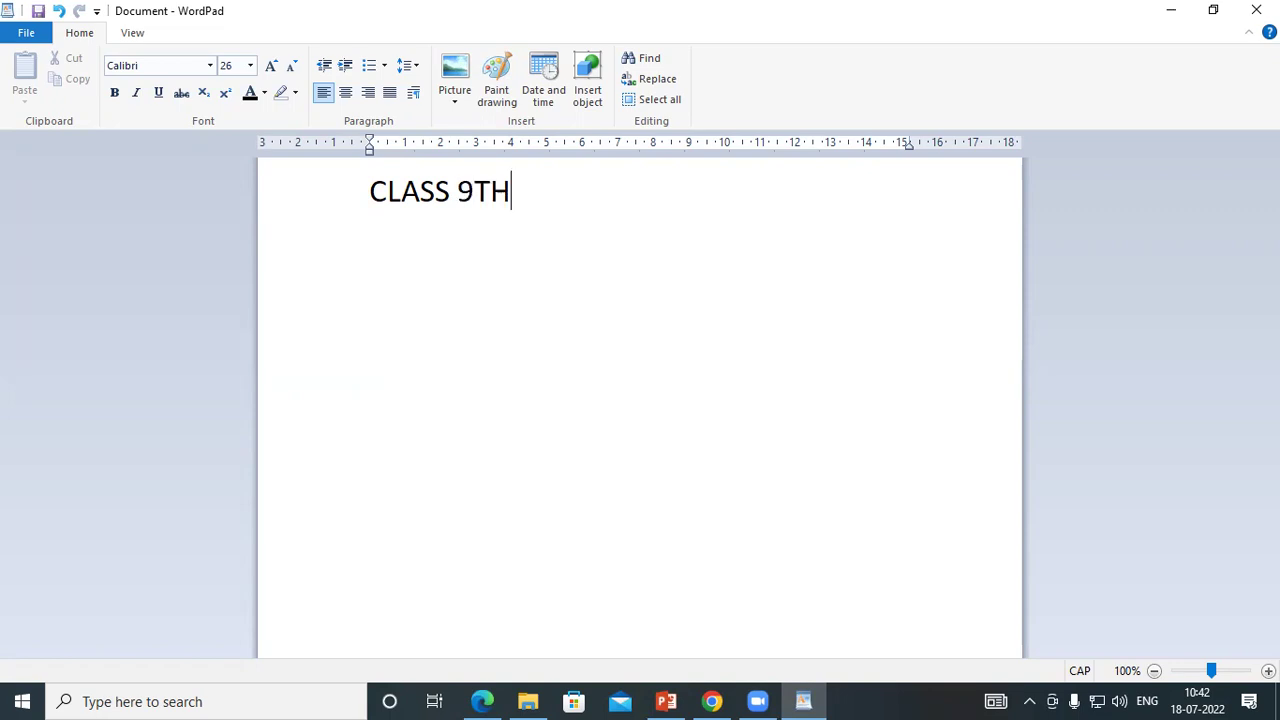
pyautogui.press('BackSpace')
pyautogui.press('BackSpace')
pyautogui.write('th')
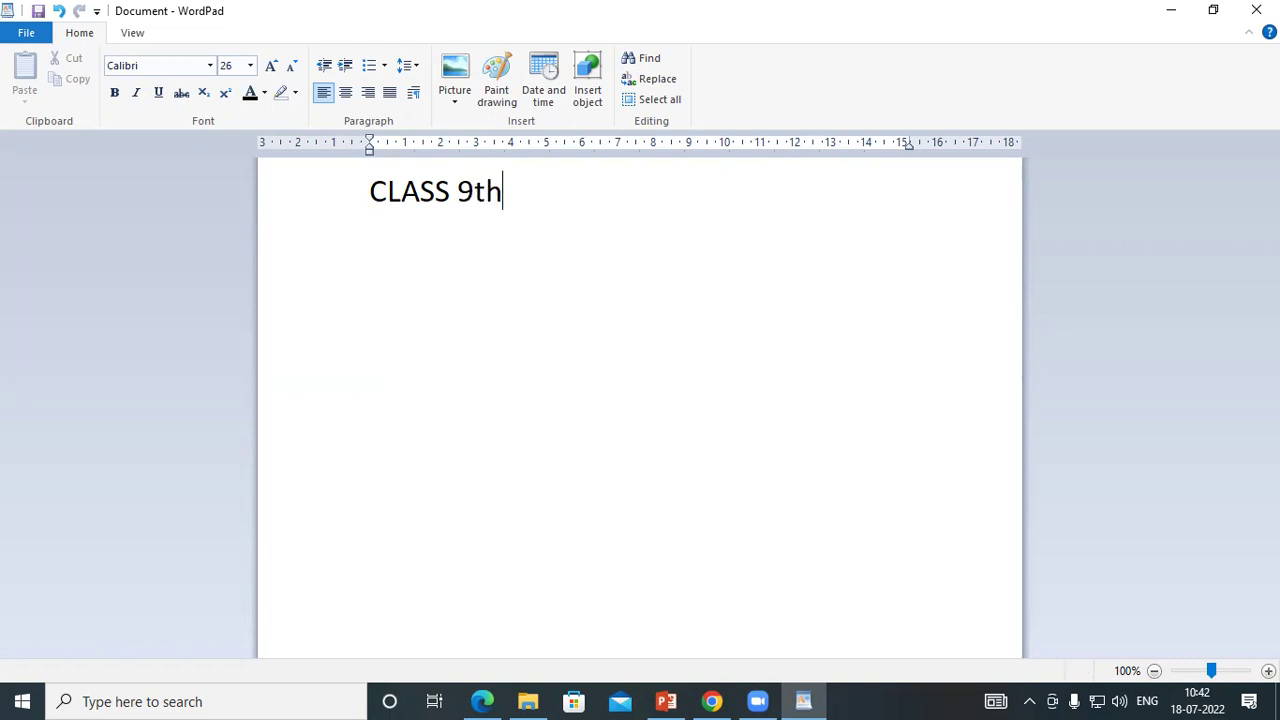
# - Format the "th" of CLASS 9th as superscript
pyautogui.click(481, 195)
pyautogui.moveTo(481, 195); pyautogui.dragTo(502, 196)
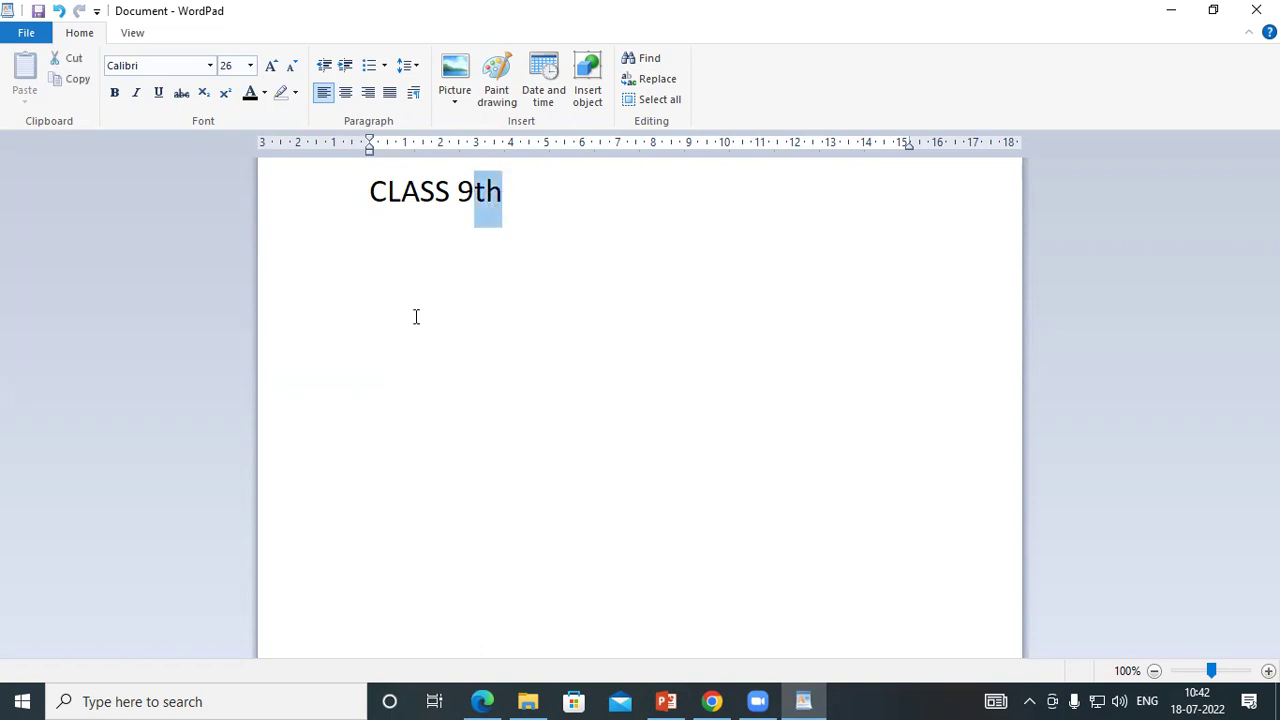
pyautogui.click(225, 92)
pyautogui.click(587, 264)
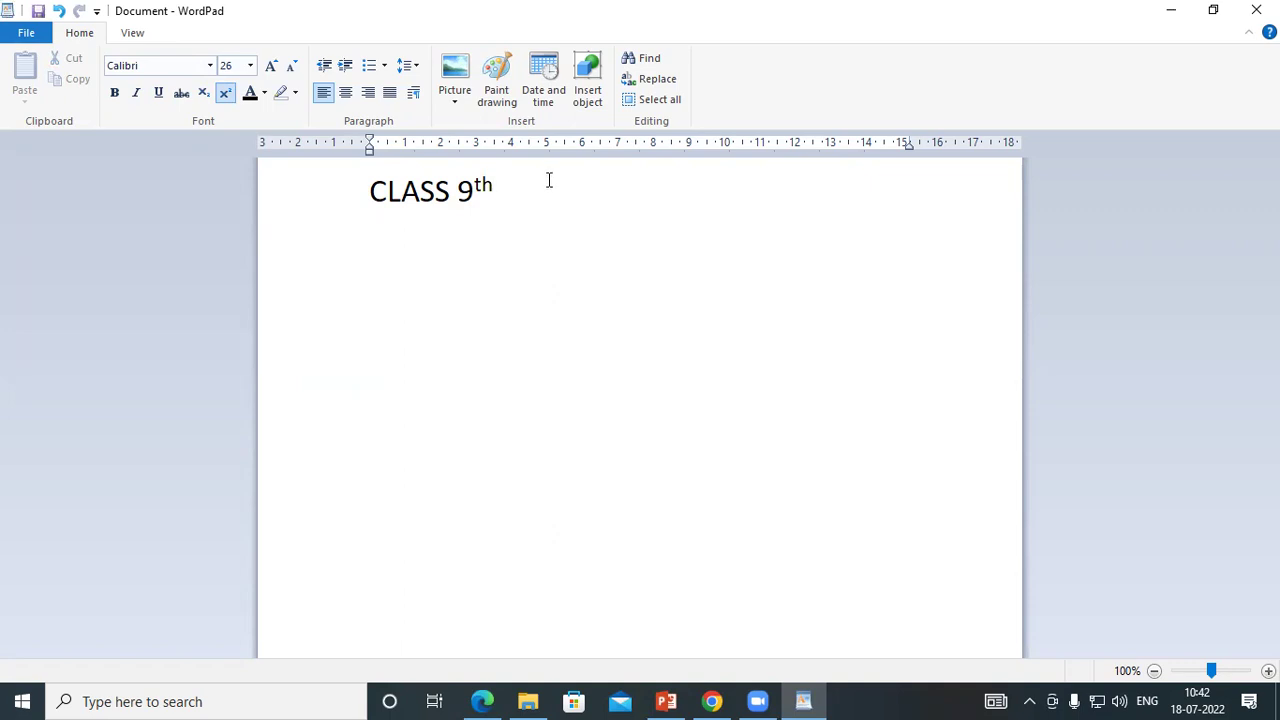
# - Enter (a+b) on a new line below CLASS 9th, including both parentheses
pyautogui.press('Return')
pyautogui.press('Return')
pyautogui.press('Return')
pyautogui.click(386, 274)
pyautogui.write('a+b')
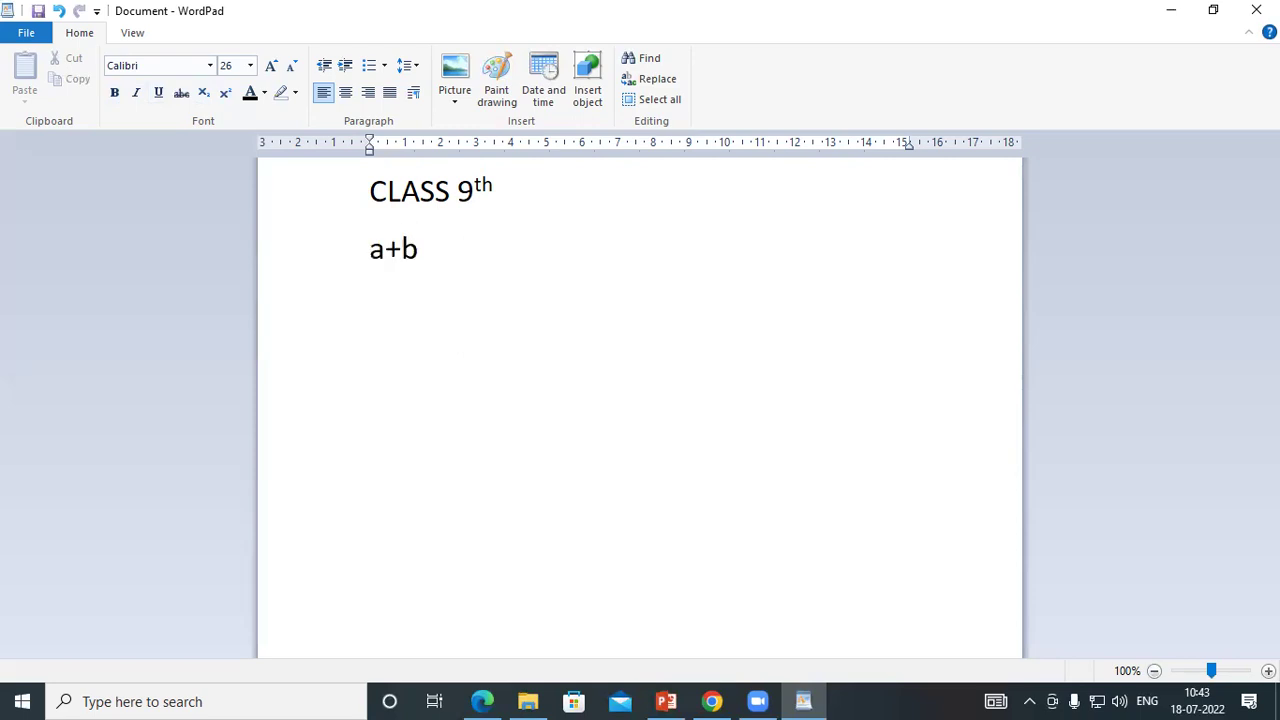
pyautogui.write(')')
pyautogui.press('Left')
pyautogui.press('Left')
pyautogui.press('Left')
pyautogui.press('Left')
pyautogui.write('(')
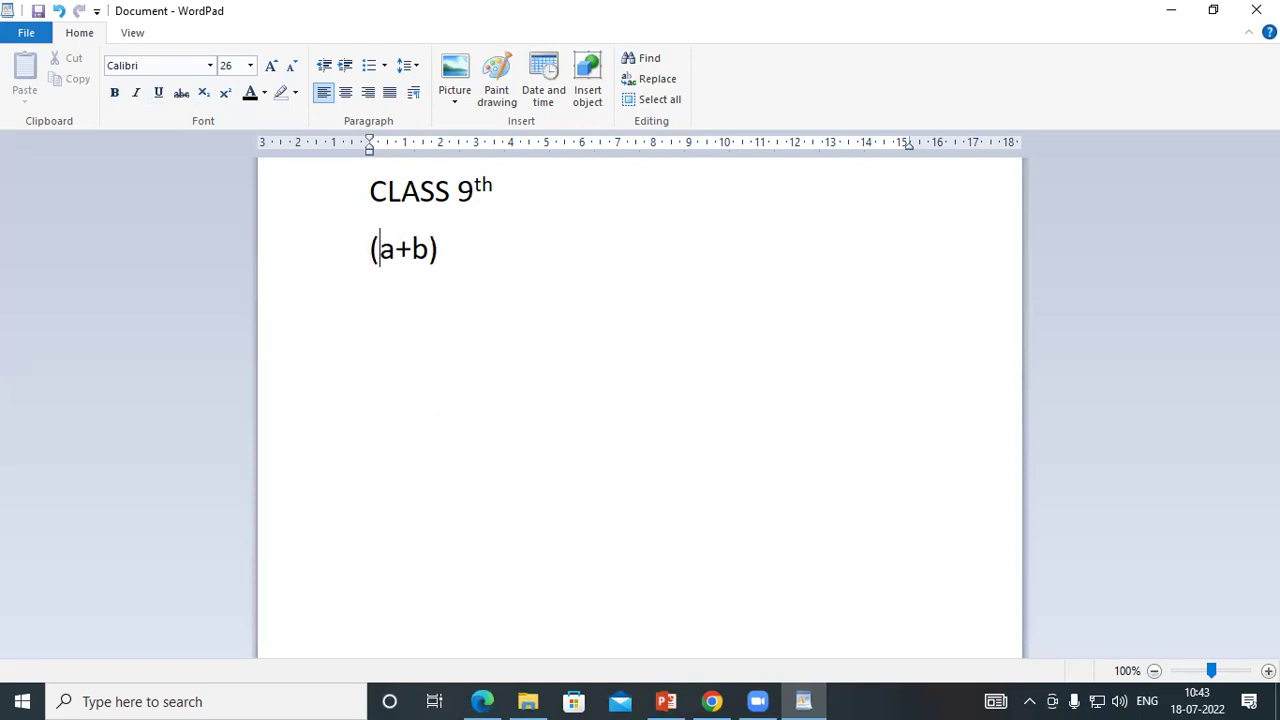
# - Add a superscript 2 after (a+b) and grow the whole expression to font size 48
pyautogui.click(446, 244)
pyautogui.click(227, 93)
pyautogui.write('2')
pyautogui.click(363, 256)
pyautogui.click(271, 65)
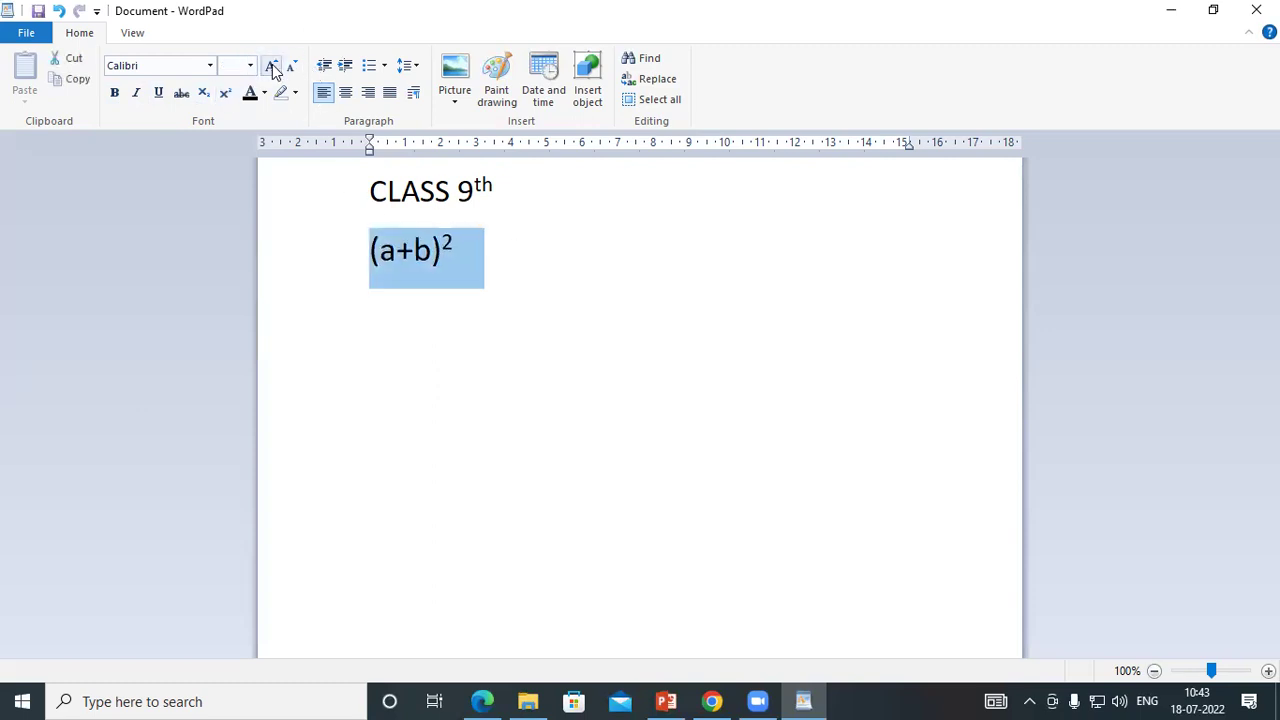
pyautogui.click(271, 65)
pyautogui.click(271, 65)
pyautogui.click(521, 300)
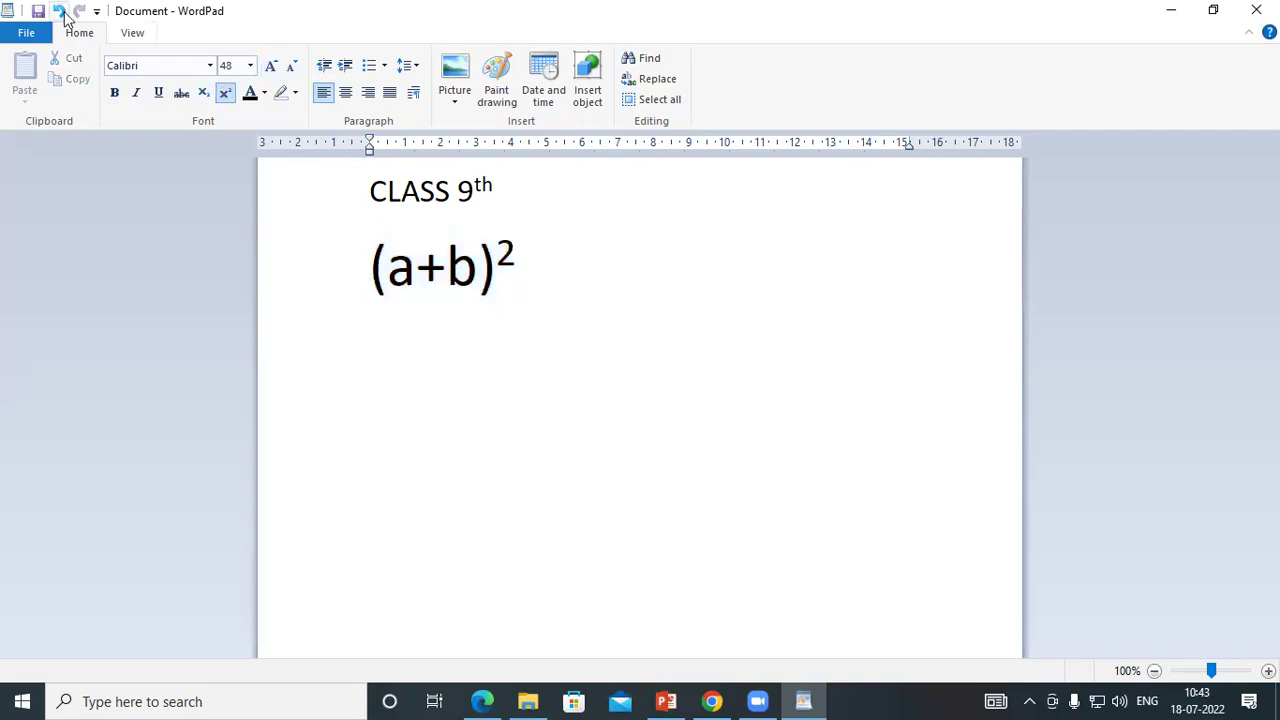
# - Turn off superscript and enter =a2+b2+2ab after the squared (a+b)
pyautogui.click(225, 96)
pyautogui.write('=')
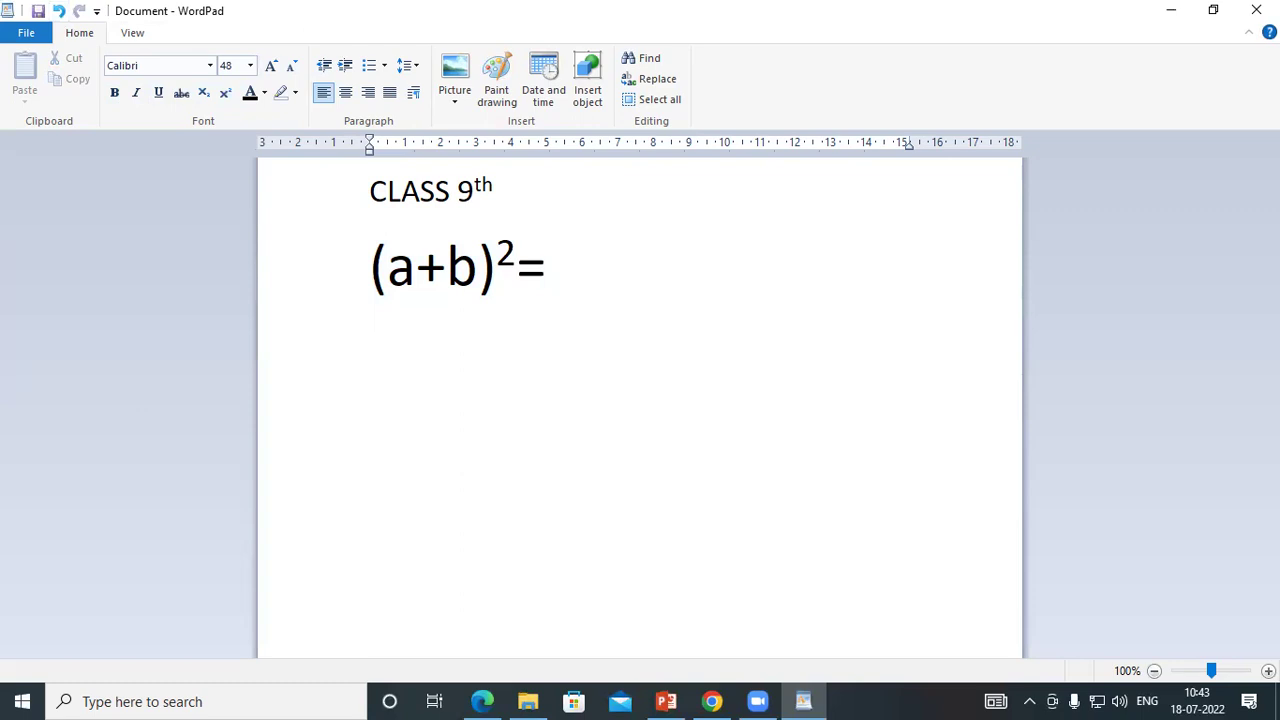
pyautogui.write('a2')
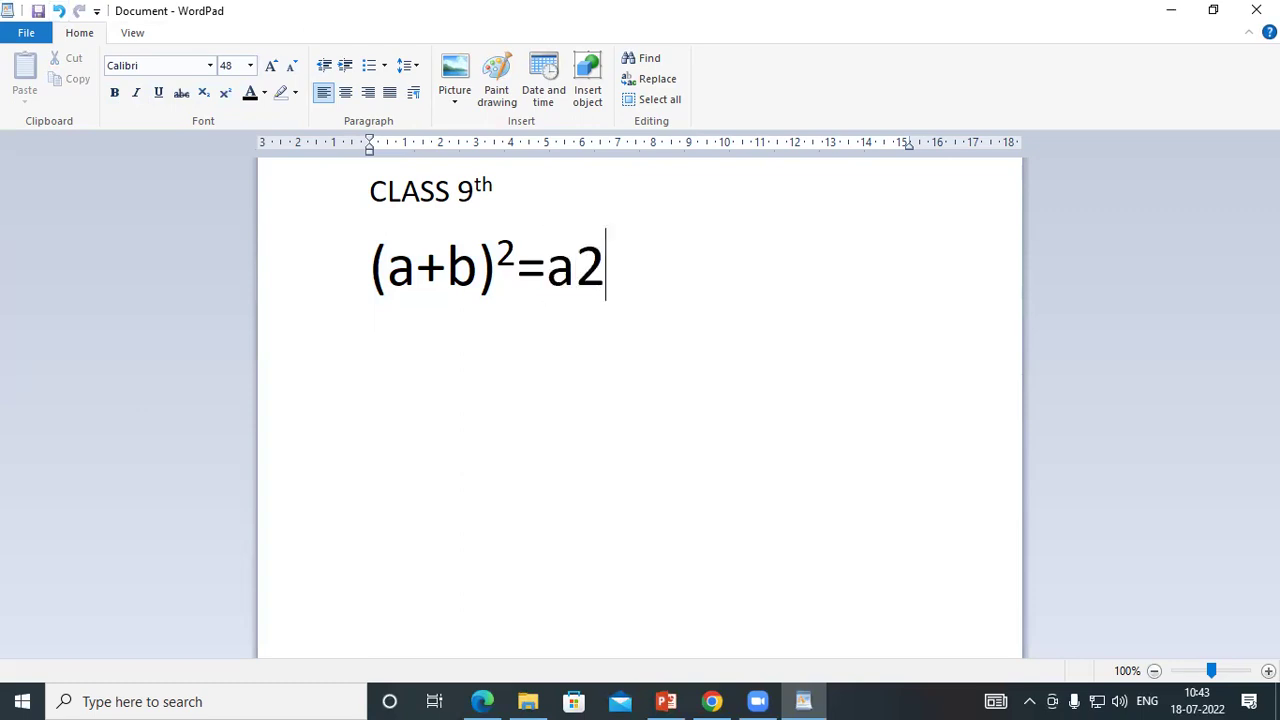
pyautogui.write('+b')
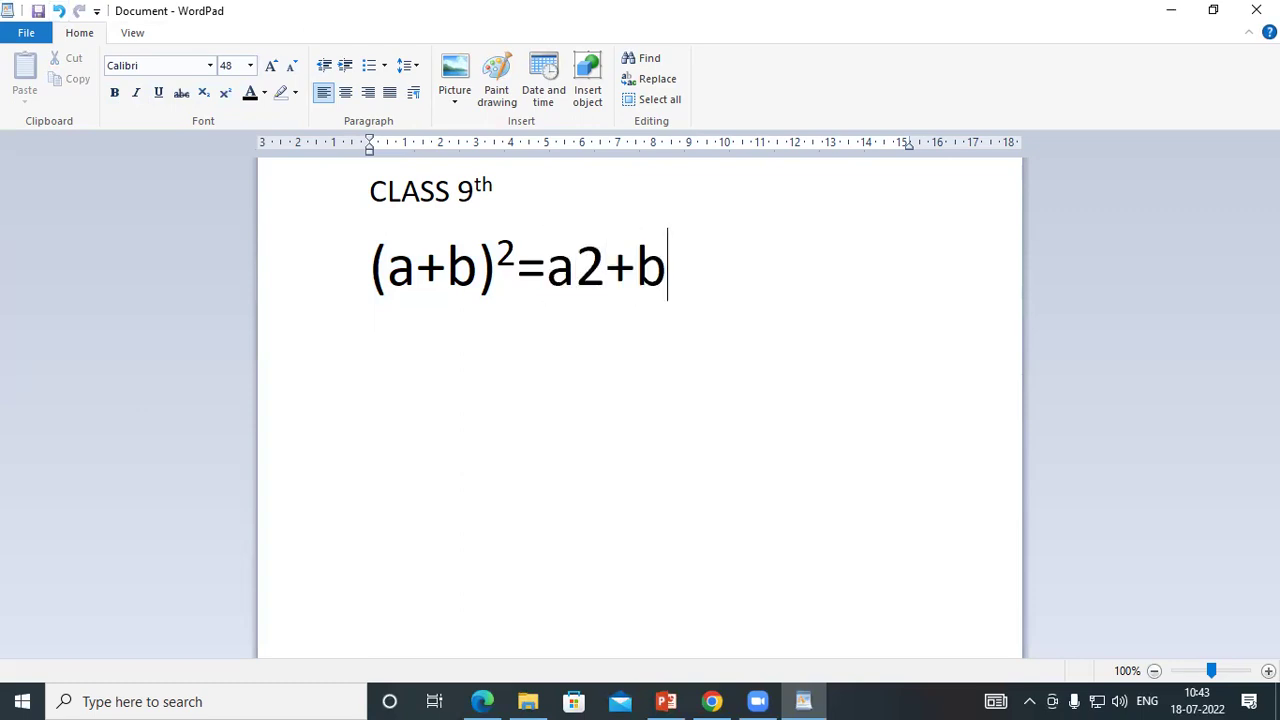
pyautogui.write('2+2ab')
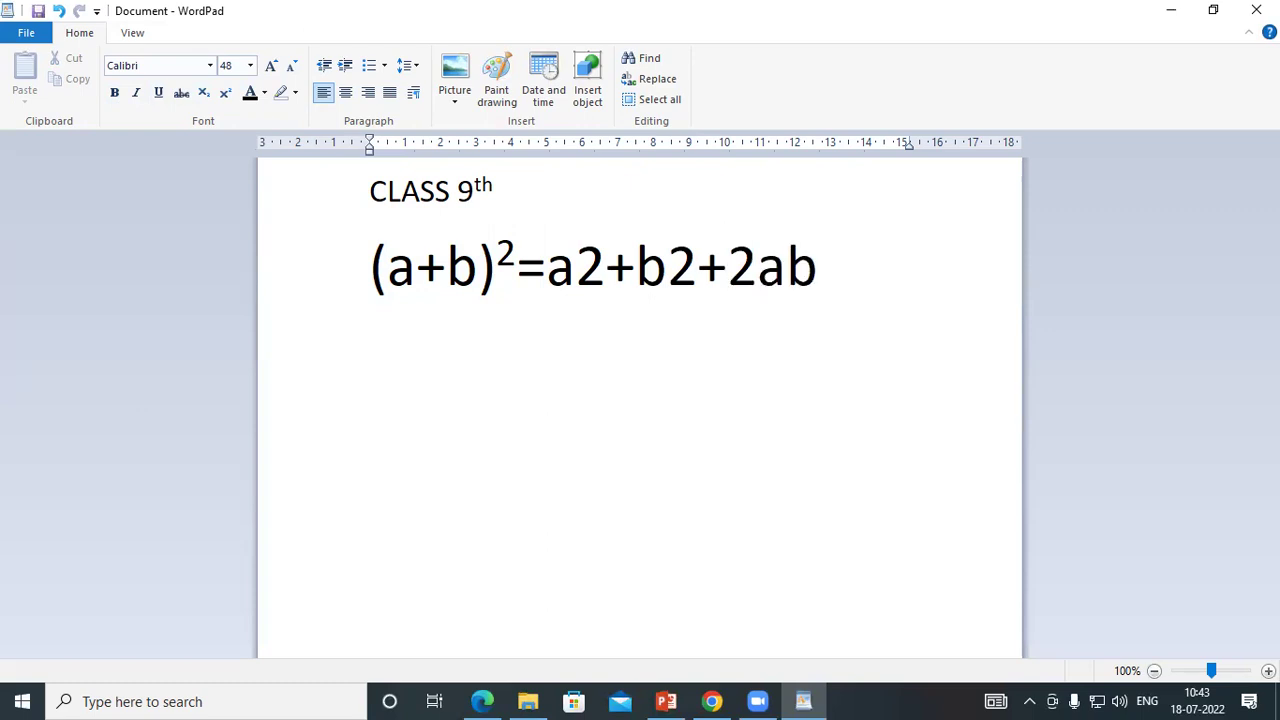
# - Format the 2 after a and the 2 after b as superscript in the expanded formula
pyautogui.moveTo(577, 266); pyautogui.dragTo(683, 278)
pyautogui.click(226, 92)
pyautogui.click(226, 92)
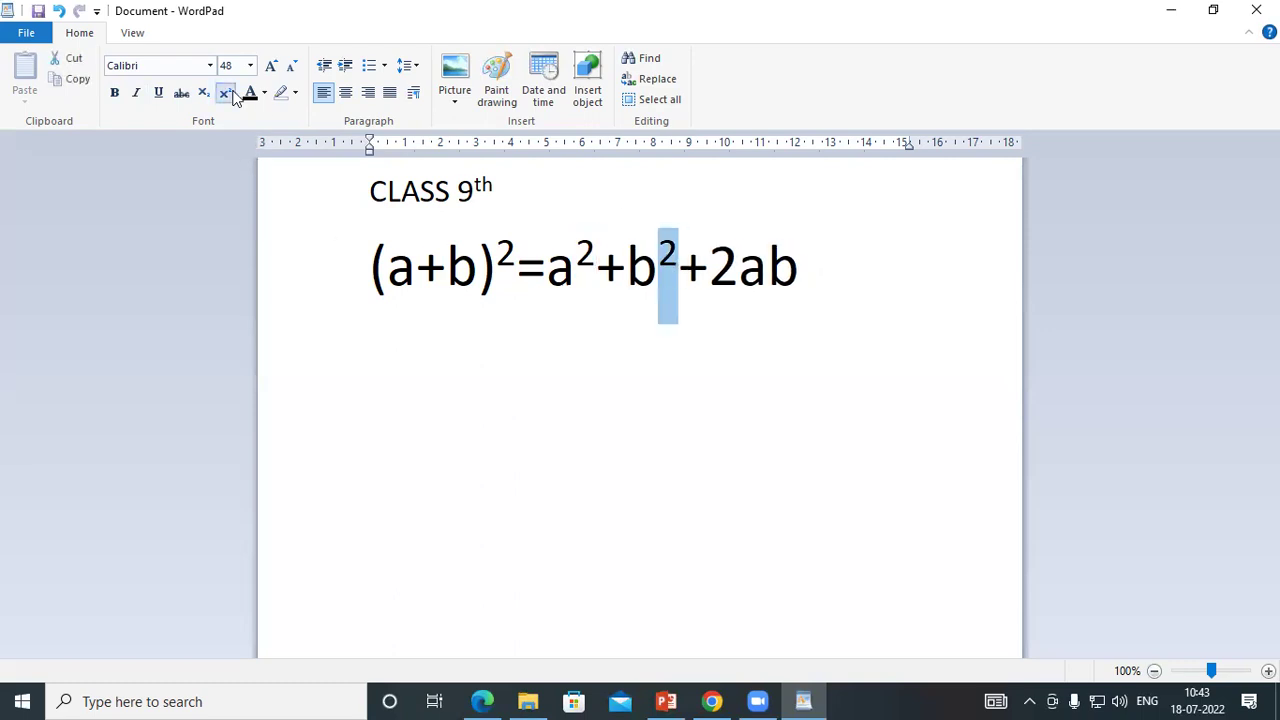
pyautogui.click(864, 285)
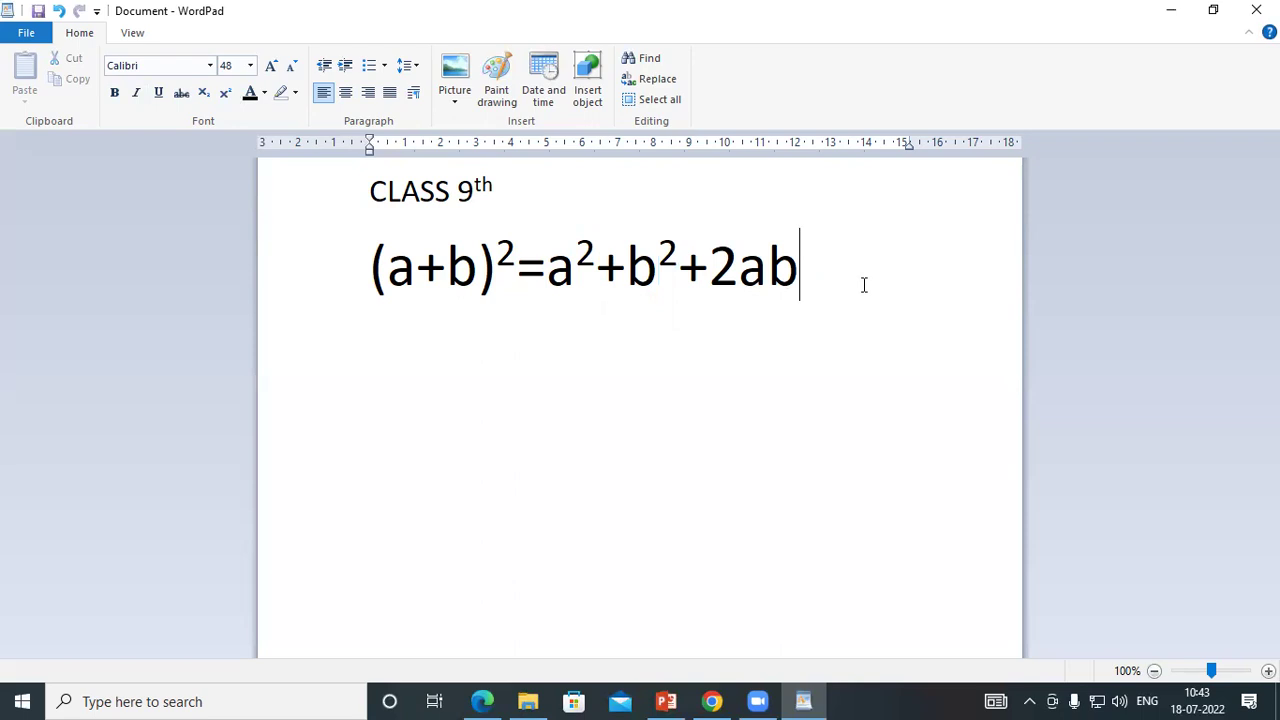
# - Enter a²+b² followed by a superscript + on a new line, toggling superscript while writing
pyautogui.press('Return')
pyautogui.press('Return')
pyautogui.press('BackSpace')
pyautogui.write('a')
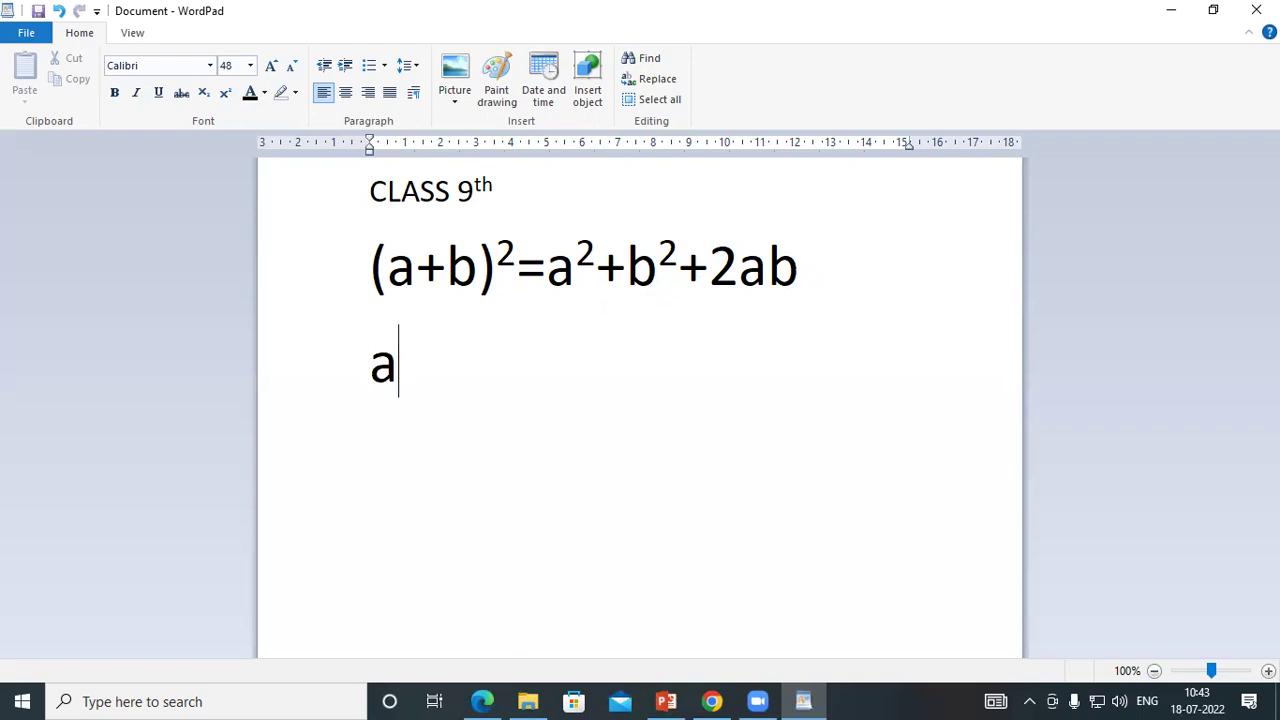
pyautogui.hotkey('ctrl', 'shift', '=')
pyautogui.write('2')
pyautogui.hotkey('ctrl', 'shift', '=')
pyautogui.write('+b')
pyautogui.hotkey('ctrl', 'shift', '=')
pyautogui.write('2+')
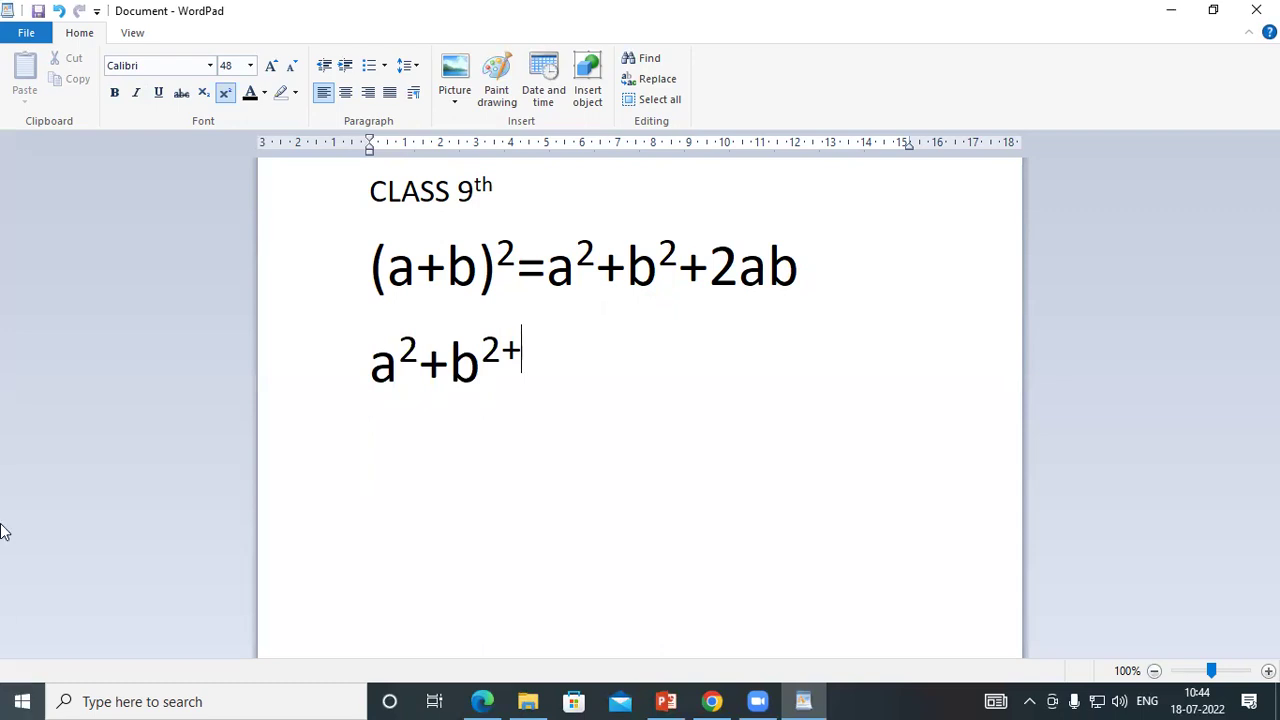
# - Delete all the text in the document and grow the font size to 14
pyautogui.moveTo(583, 389); pyautogui.dragTo(339, 188)
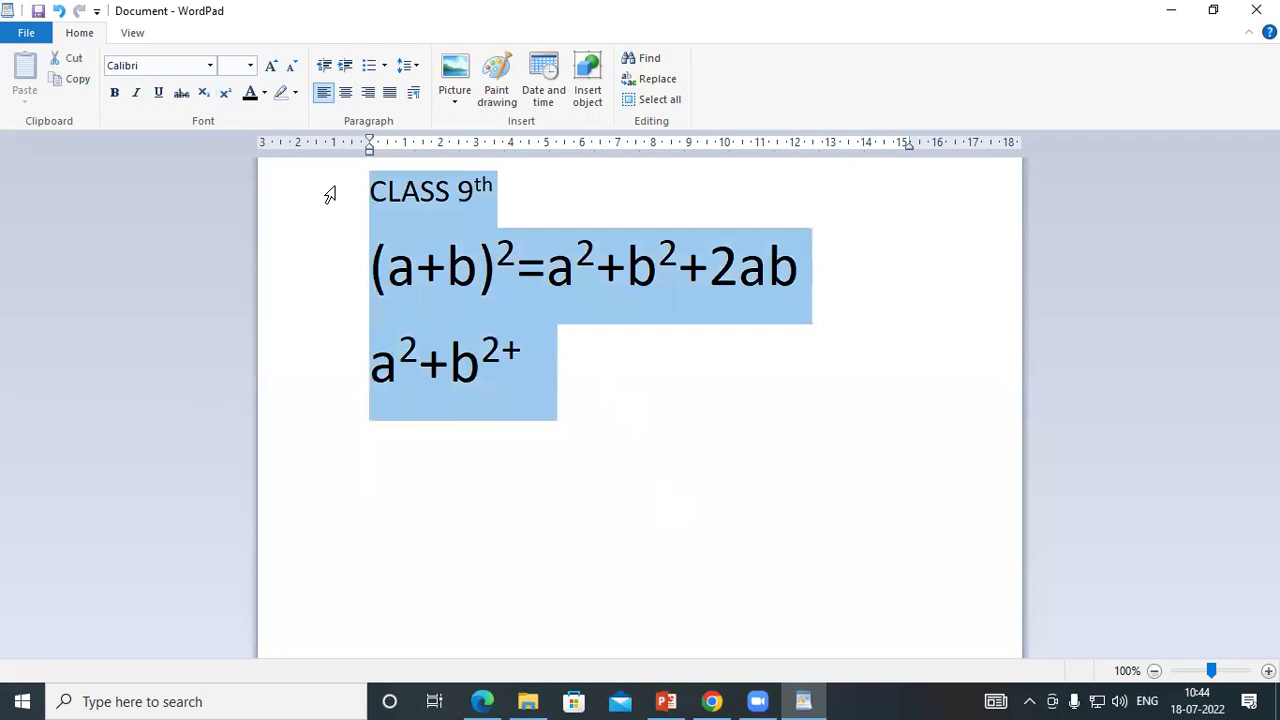
pyautogui.press('Delete')
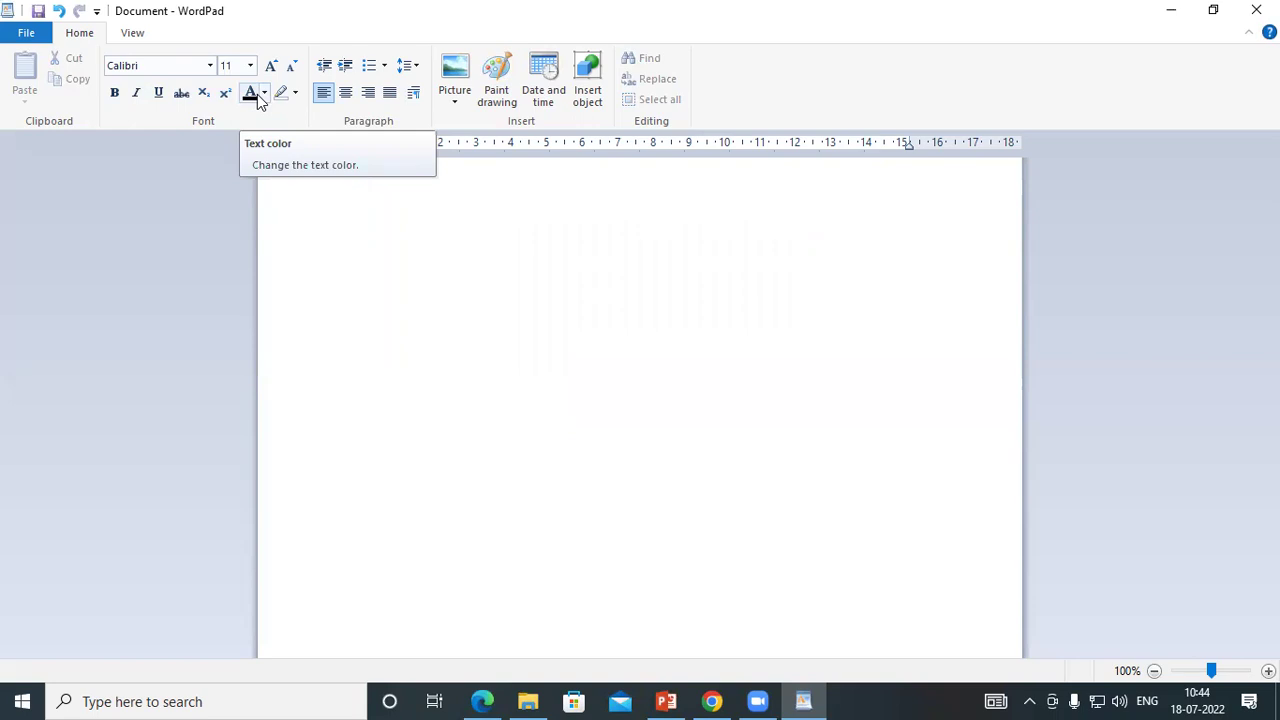
pyautogui.click(270, 66)
pyautogui.click(270, 66)
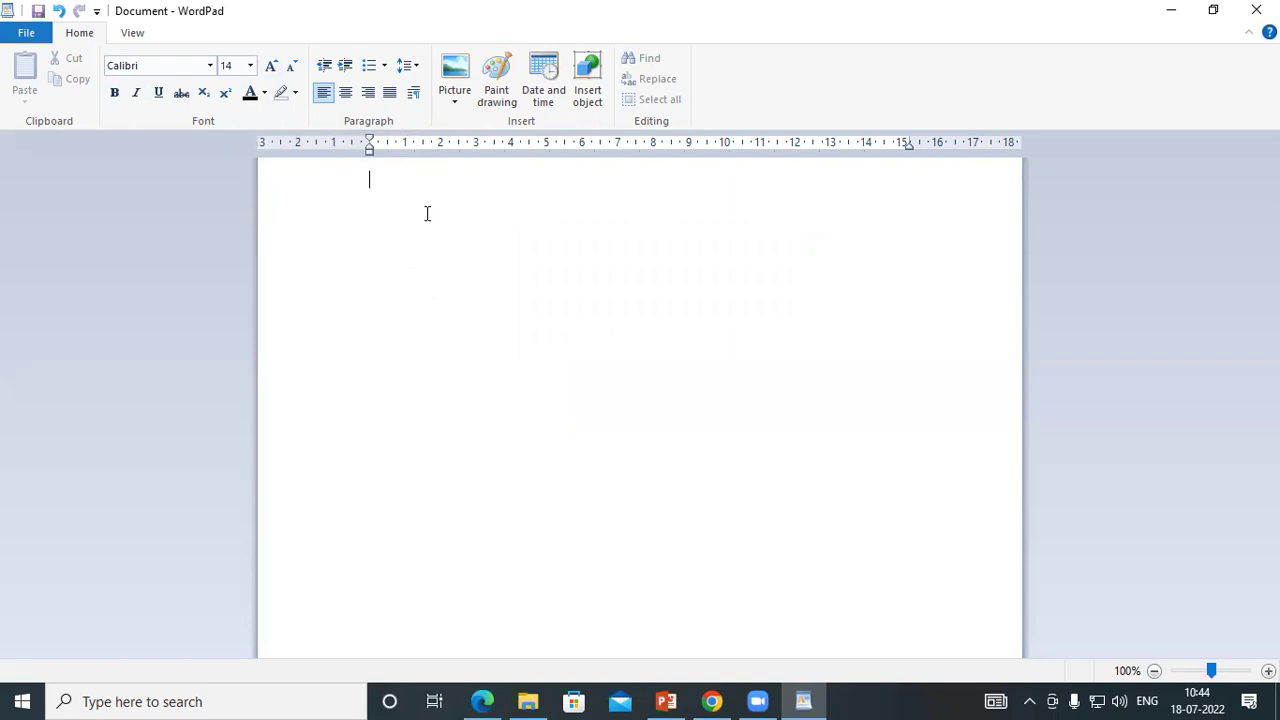
# - Enter the heading "What is Wordpad?" in the first line
pyautogui.press('capslock')
pyautogui.press('capslock')
pyautogui.write('Wha')
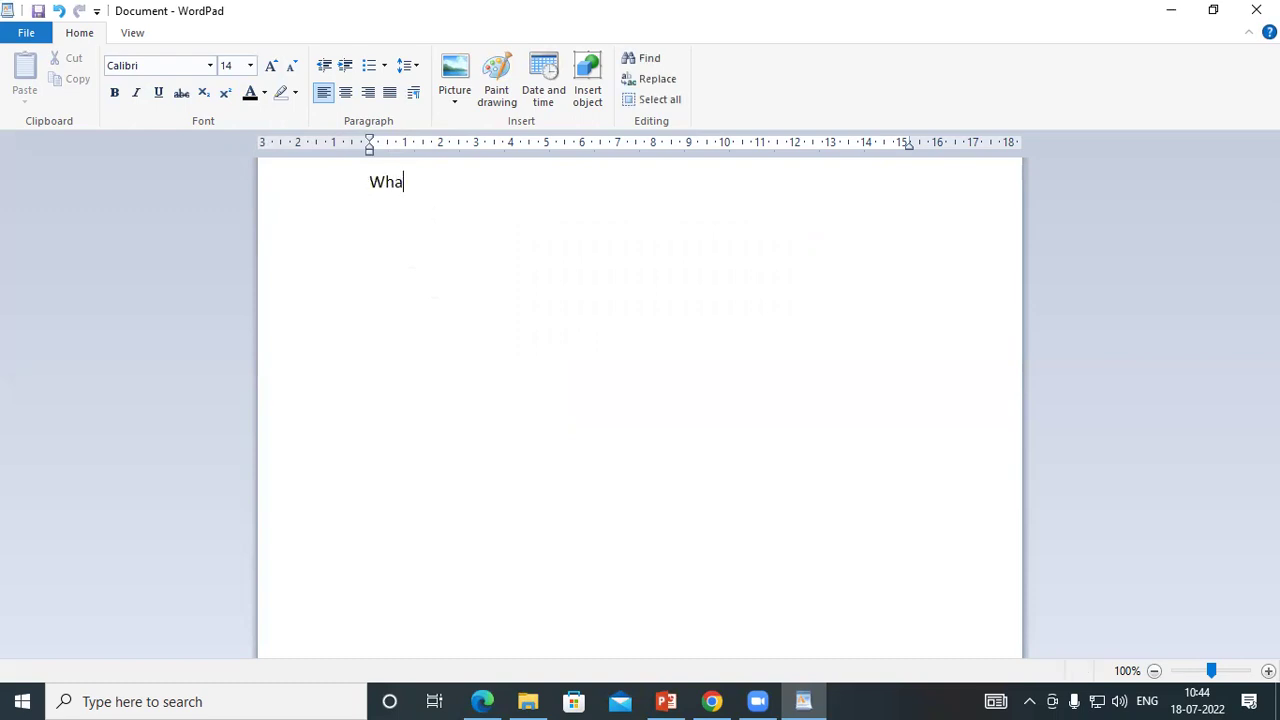
pyautogui.write('t is Wordpad')
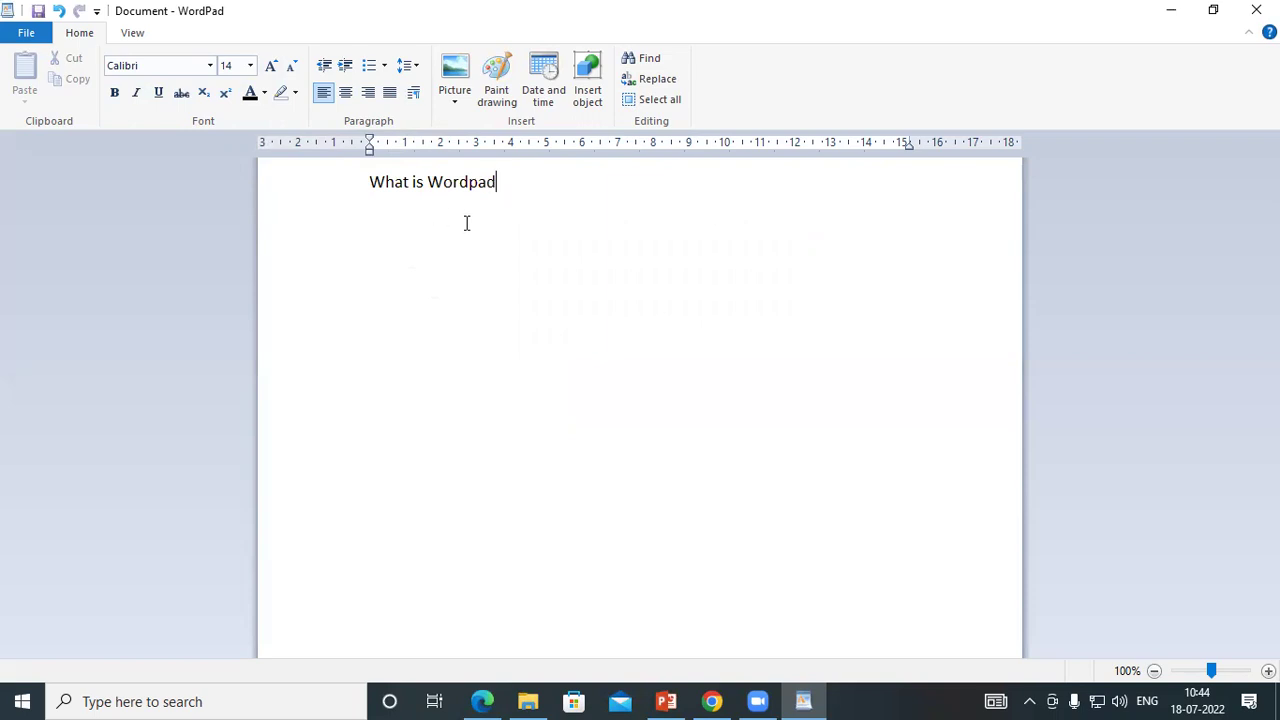
pyautogui.write('?')
# - Grow the "What is Wordpad?" heading to font size 18 and make it bold
pyautogui.moveTo(370, 181); pyautogui.dragTo(512, 195)
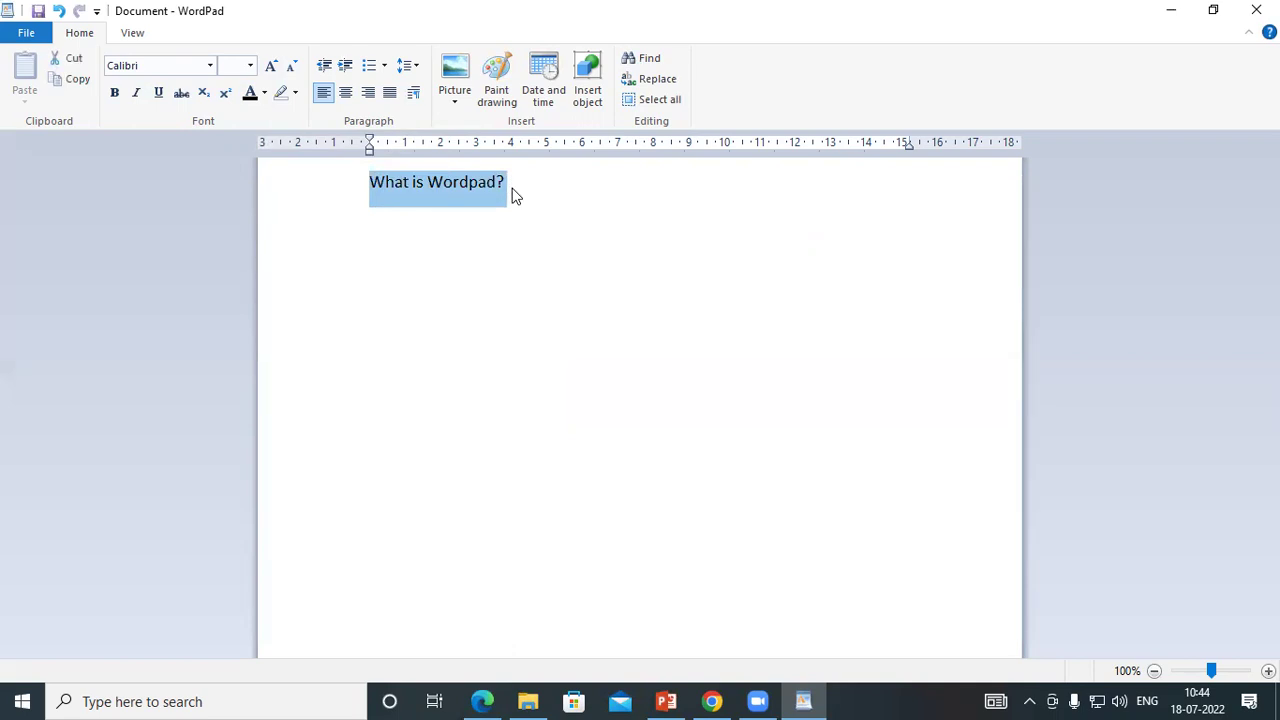
pyautogui.click(271, 65)
pyautogui.click(271, 65)
pyautogui.click(114, 93)
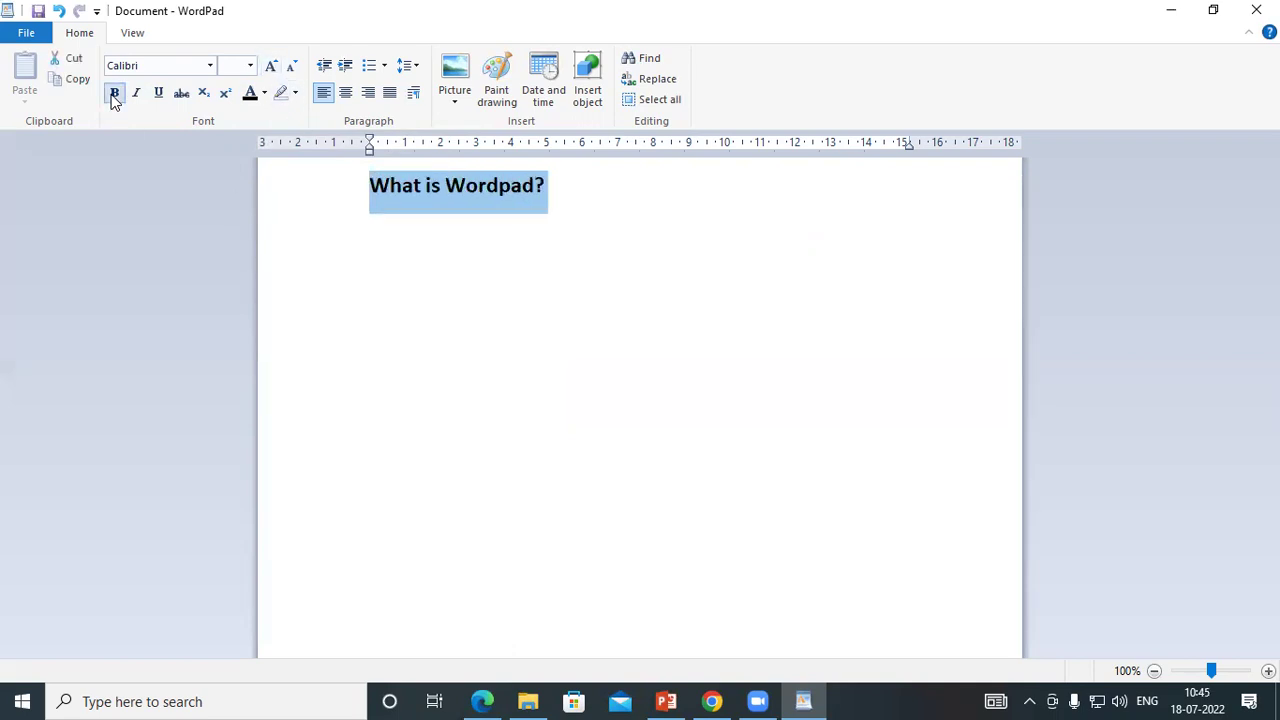
pyautogui.click(594, 212)
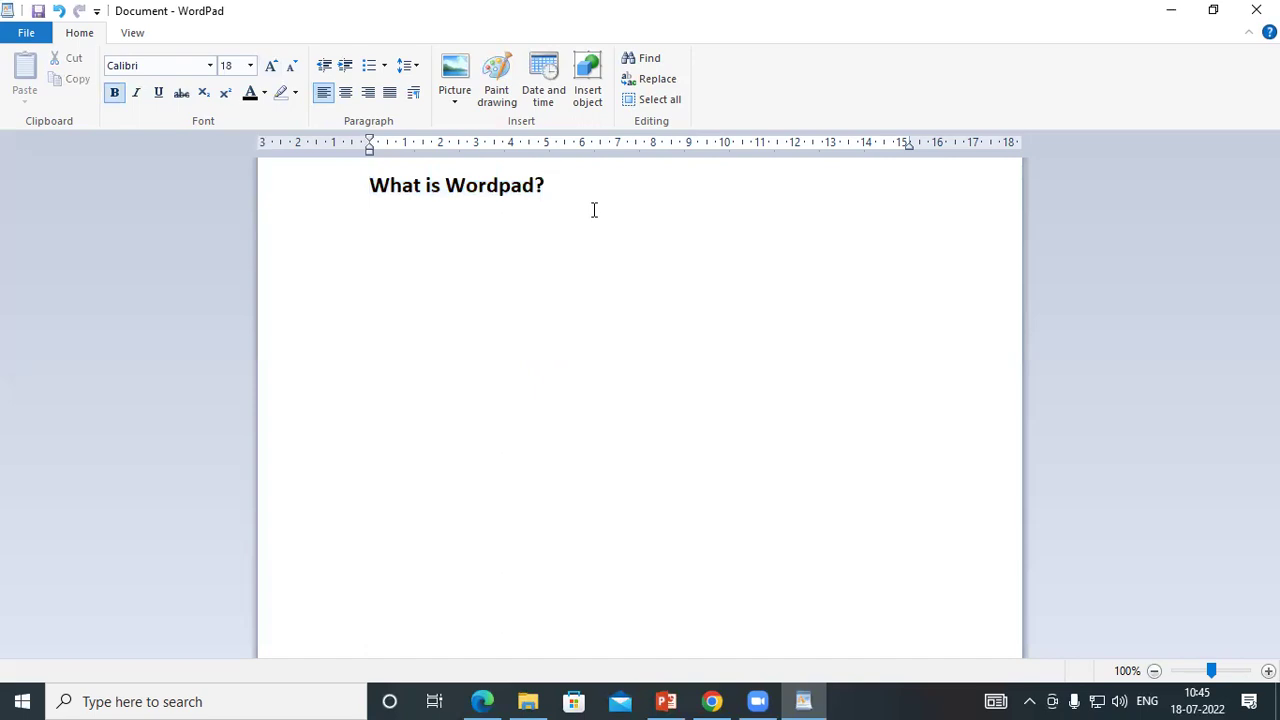
# - Set the text color of the "What is Wordpad?" heading to red
pyautogui.click(370, 186)
pyautogui.moveTo(370, 186); pyautogui.dragTo(563, 184)
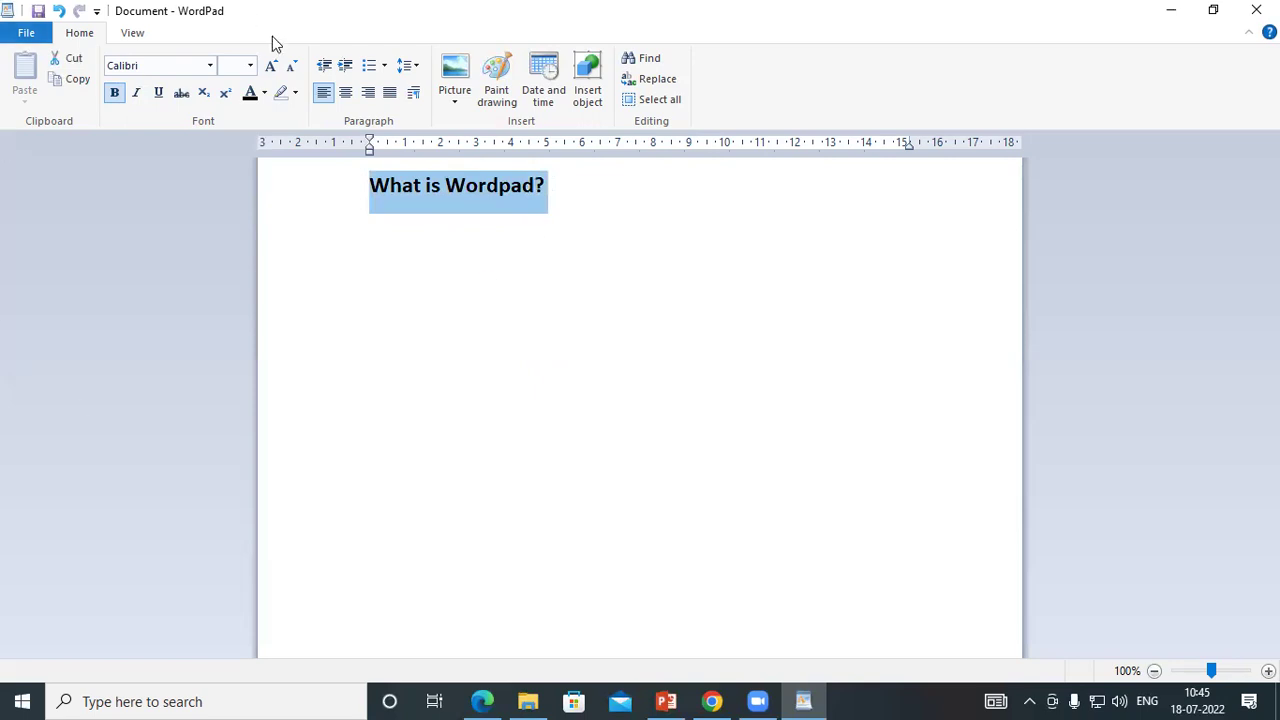
pyautogui.click(264, 93)
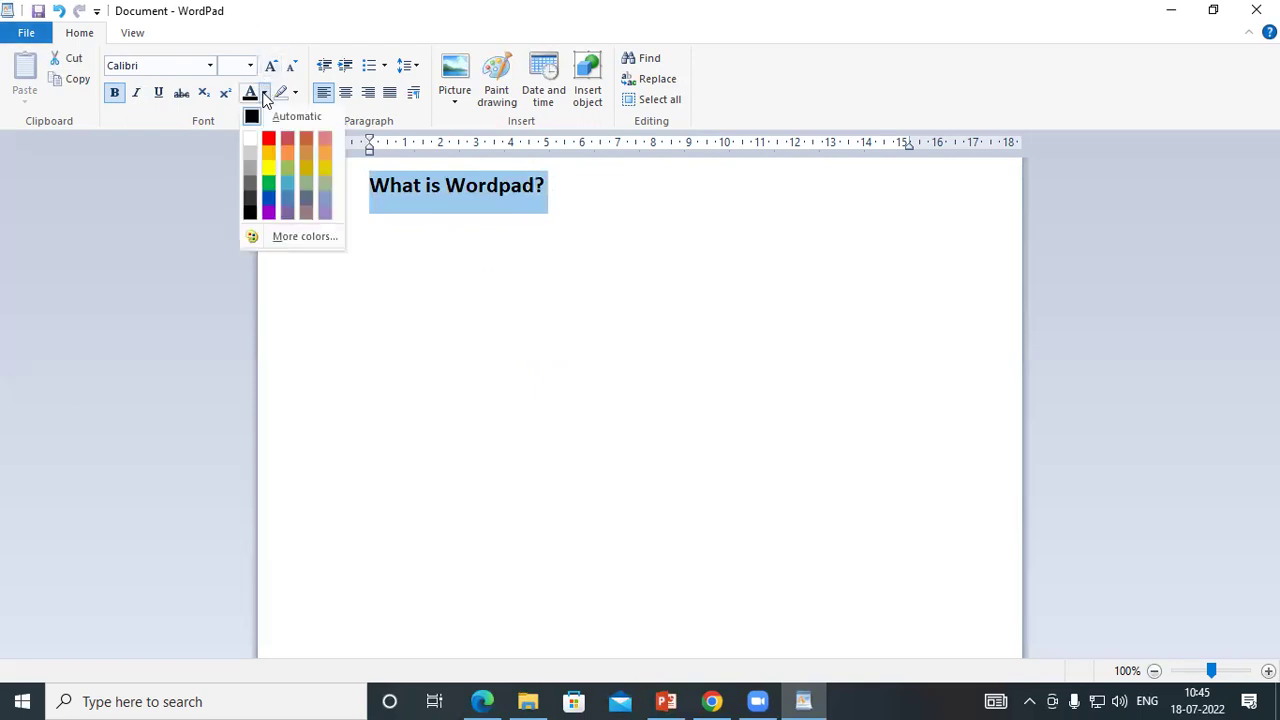
pyautogui.click(268, 141)
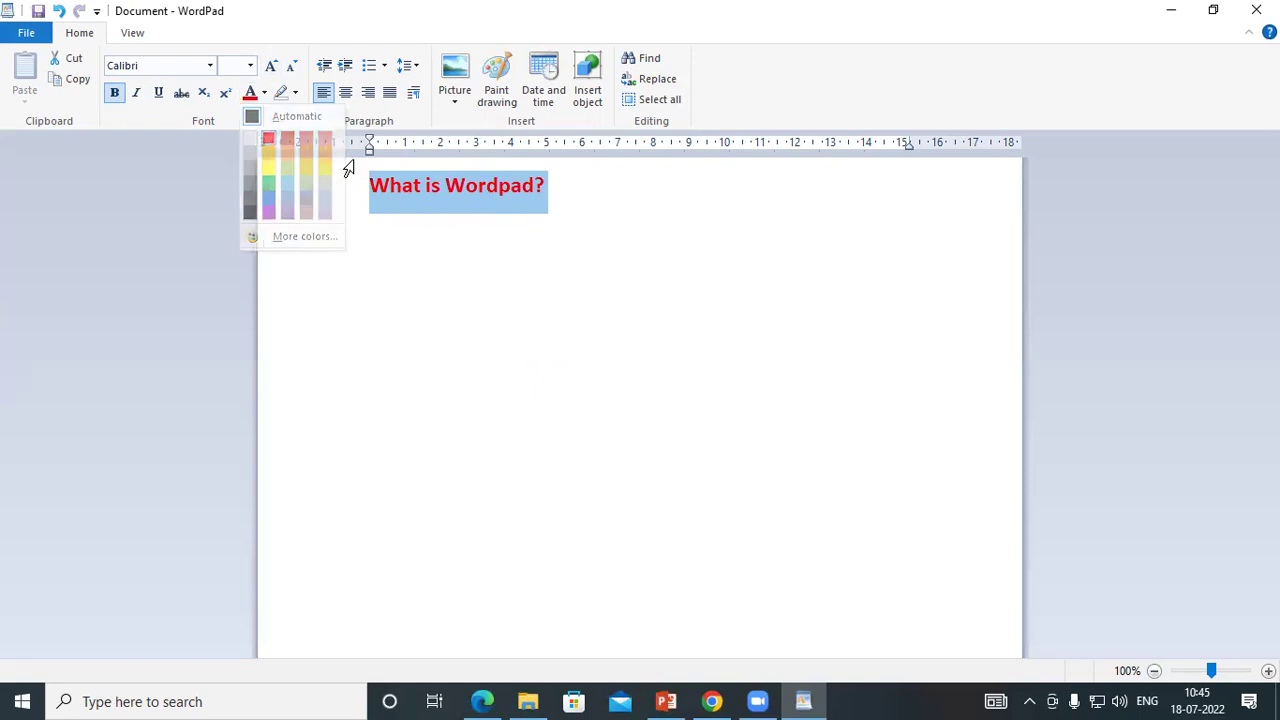
# - Delete the "What is Wordpad?" heading text and undo the deletion
pyautogui.click(641, 197)
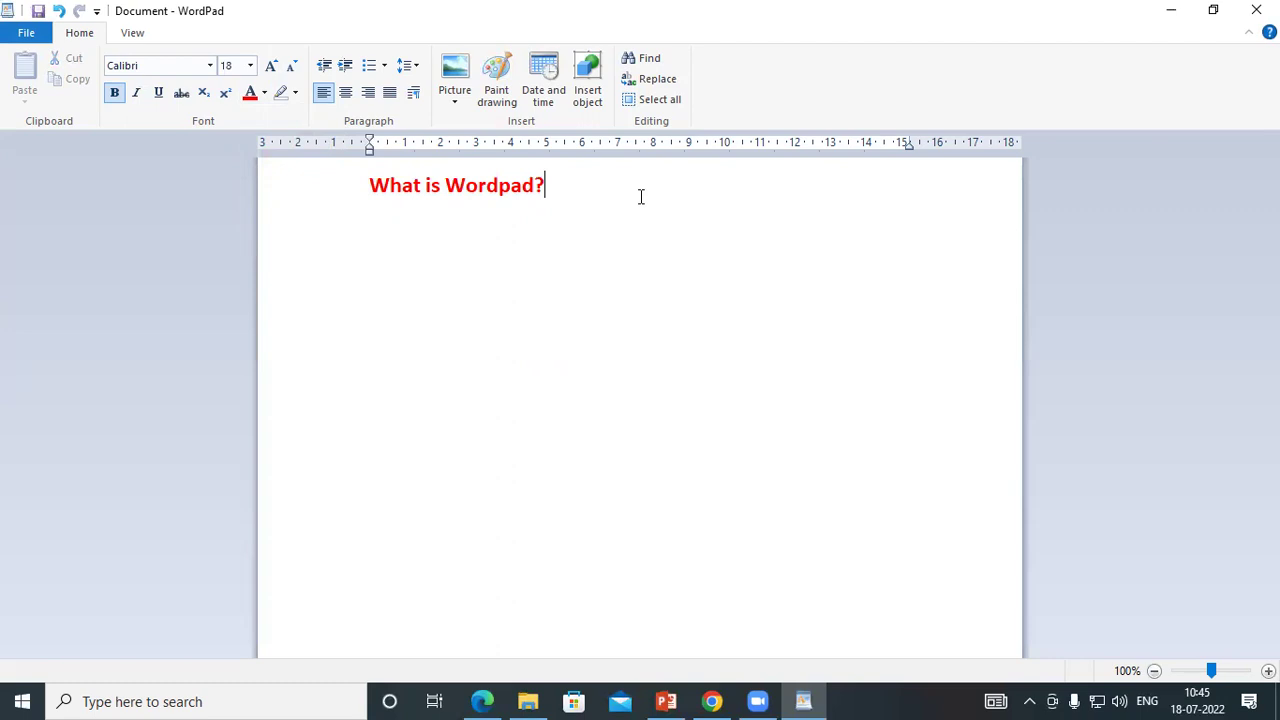
pyautogui.press('BackSpace')
pyautogui.press('BackSpace')
pyautogui.press('BackSpace')
pyautogui.press('BackSpace')
pyautogui.press('BackSpace')
pyautogui.press('BackSpace')
pyautogui.press('BackSpace')
pyautogui.press('BackSpace')
pyautogui.press('BackSpace')
pyautogui.press('BackSpace')
pyautogui.press('BackSpace')
pyautogui.press('BackSpace')
pyautogui.press('BackSpace')
pyautogui.press('BackSpace')
pyautogui.press('BackSpace')
pyautogui.press('BackSpace')
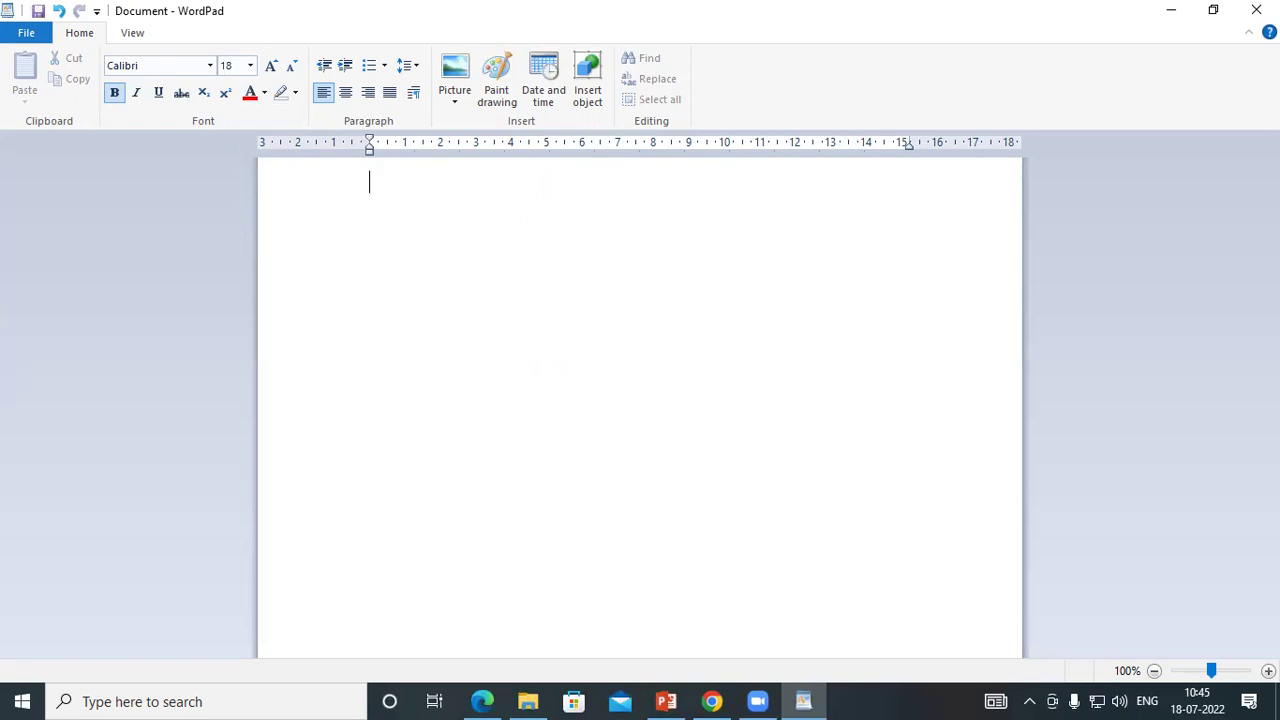
pyautogui.write('What is Wordpad?')
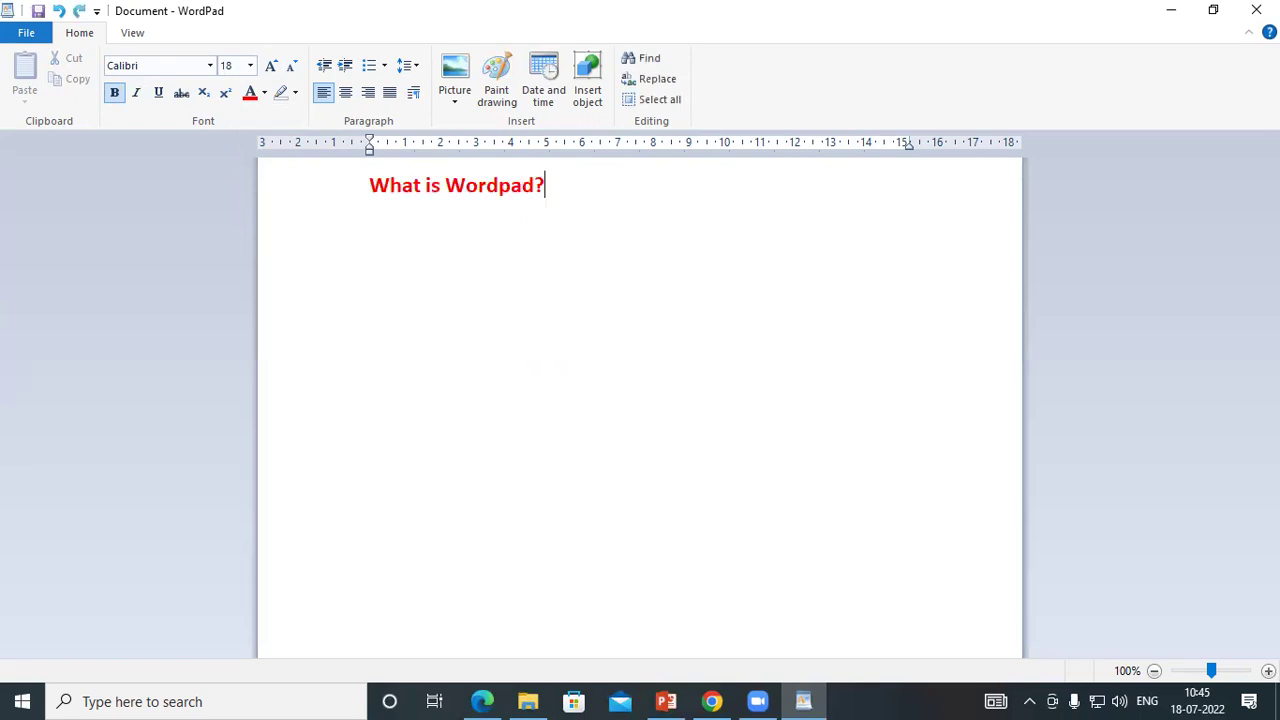
pyautogui.click(361, 197)
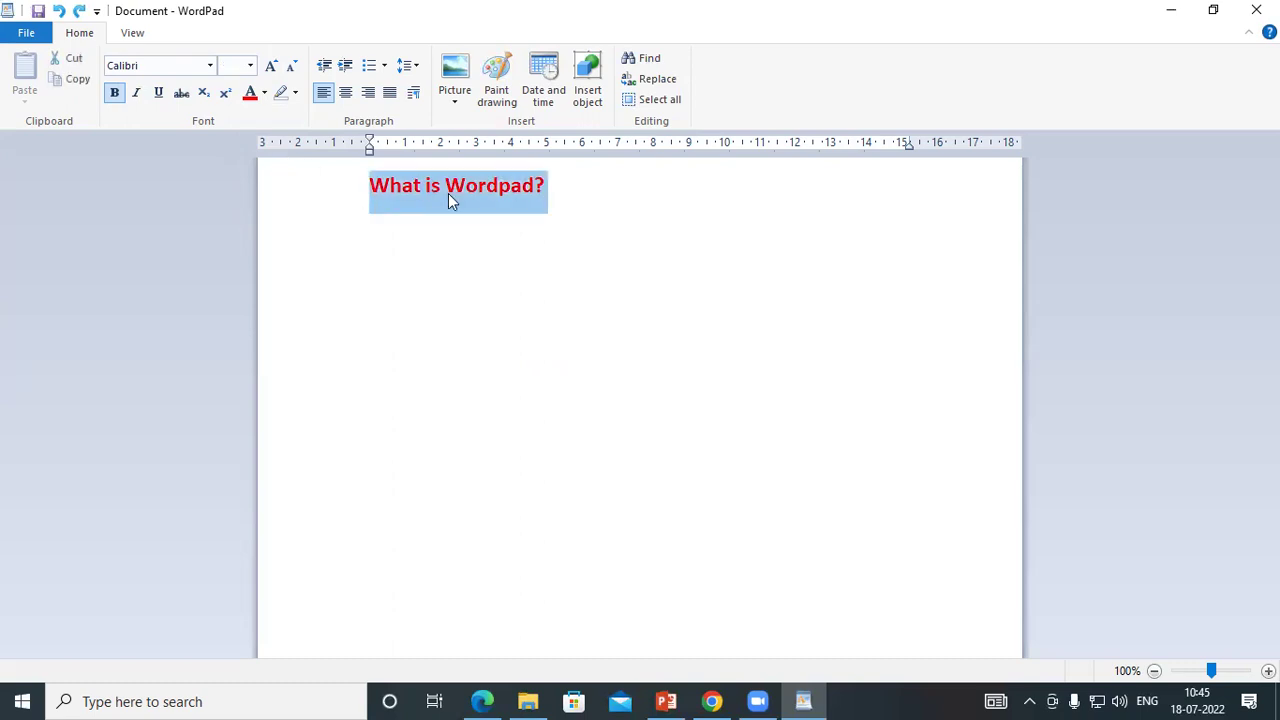
pyautogui.click(586, 209)
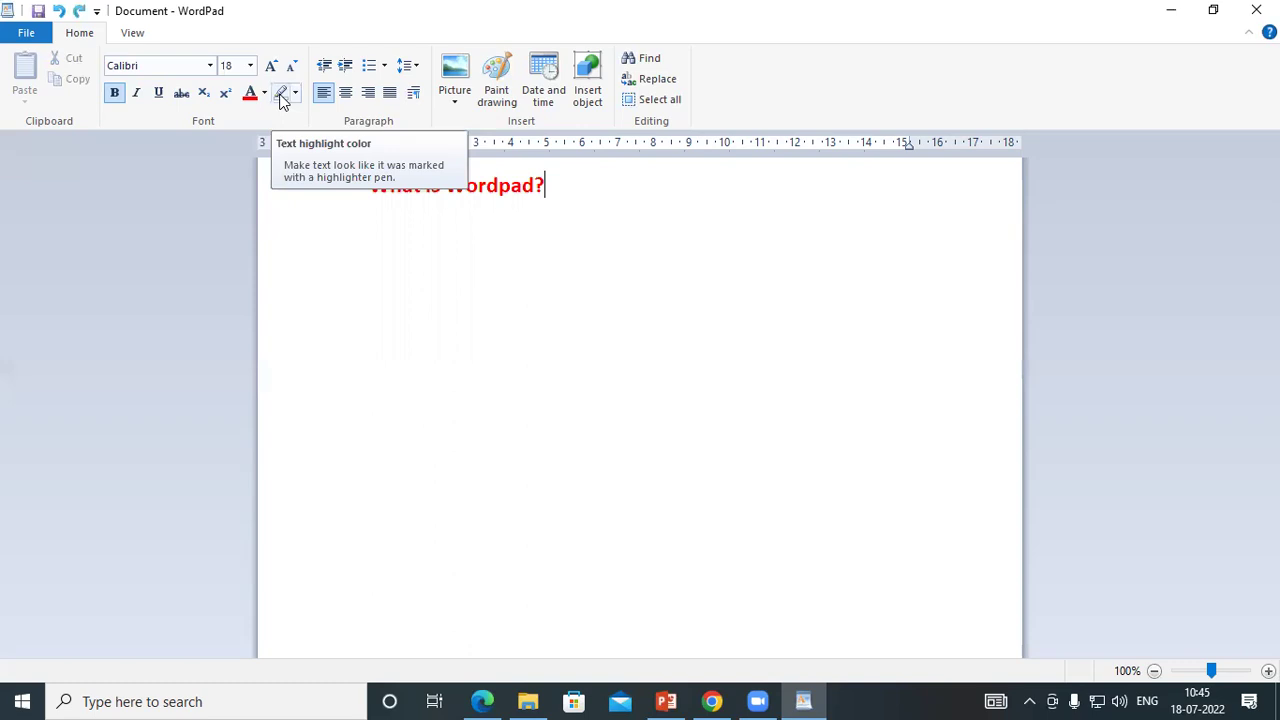
pyautogui.moveTo(371, 187); pyautogui.dragTo(566, 201)
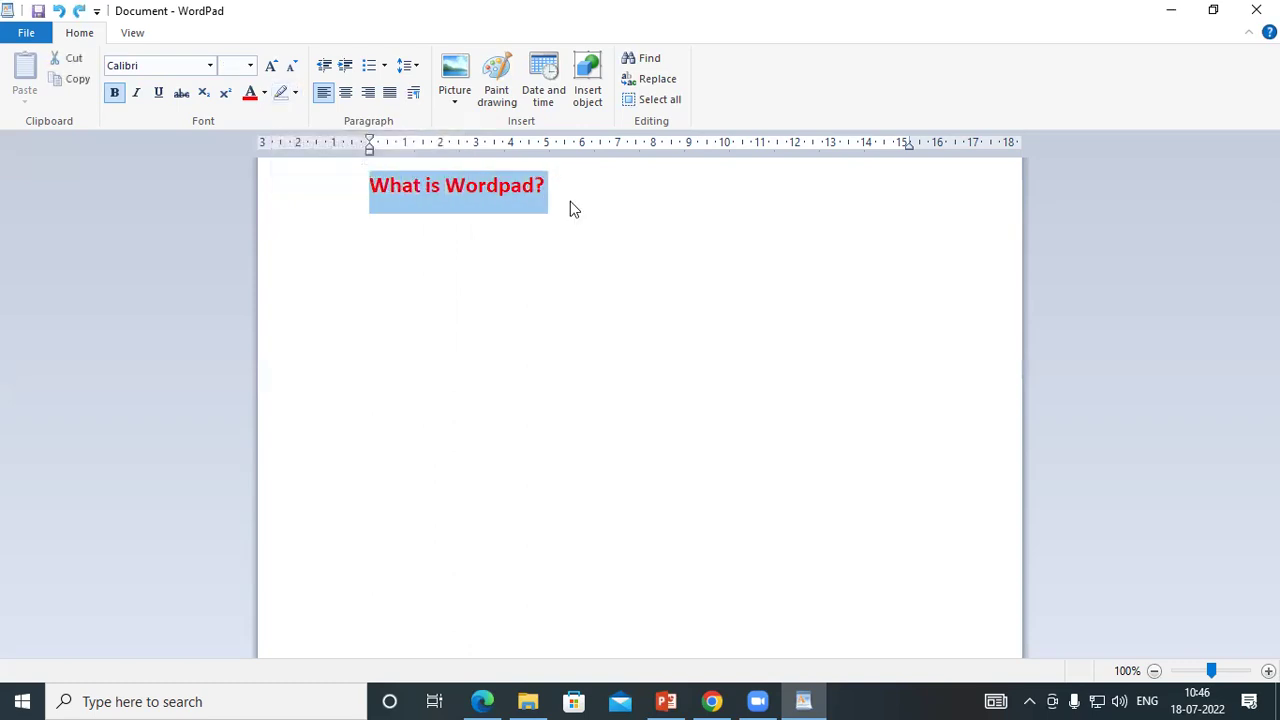
pyautogui.click(570, 203)
pyautogui.moveTo(370, 185); pyautogui.dragTo(608, 183)
pyautogui.click(587, 193)
# - Copy the Gartner paragraph from the Zoom page in Chrome and paste it on a new line below the heading in WordPad
pyautogui.press('Return')
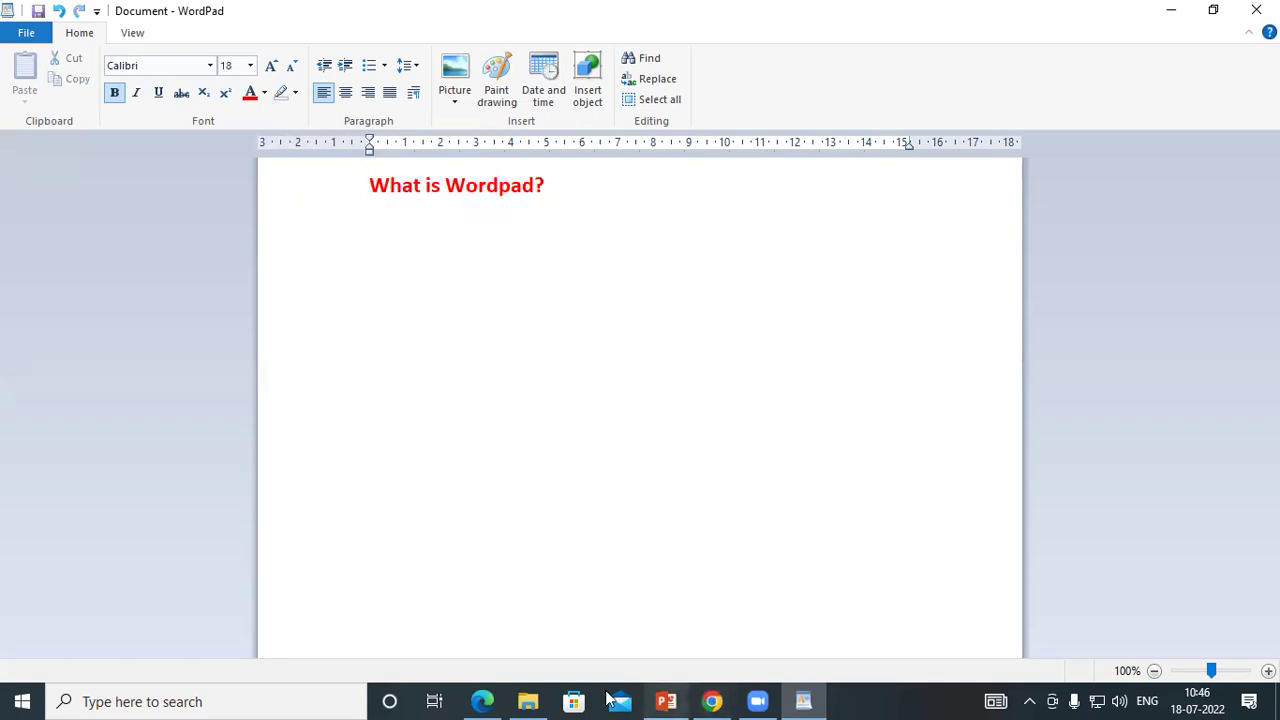
pyautogui.click(482, 701)
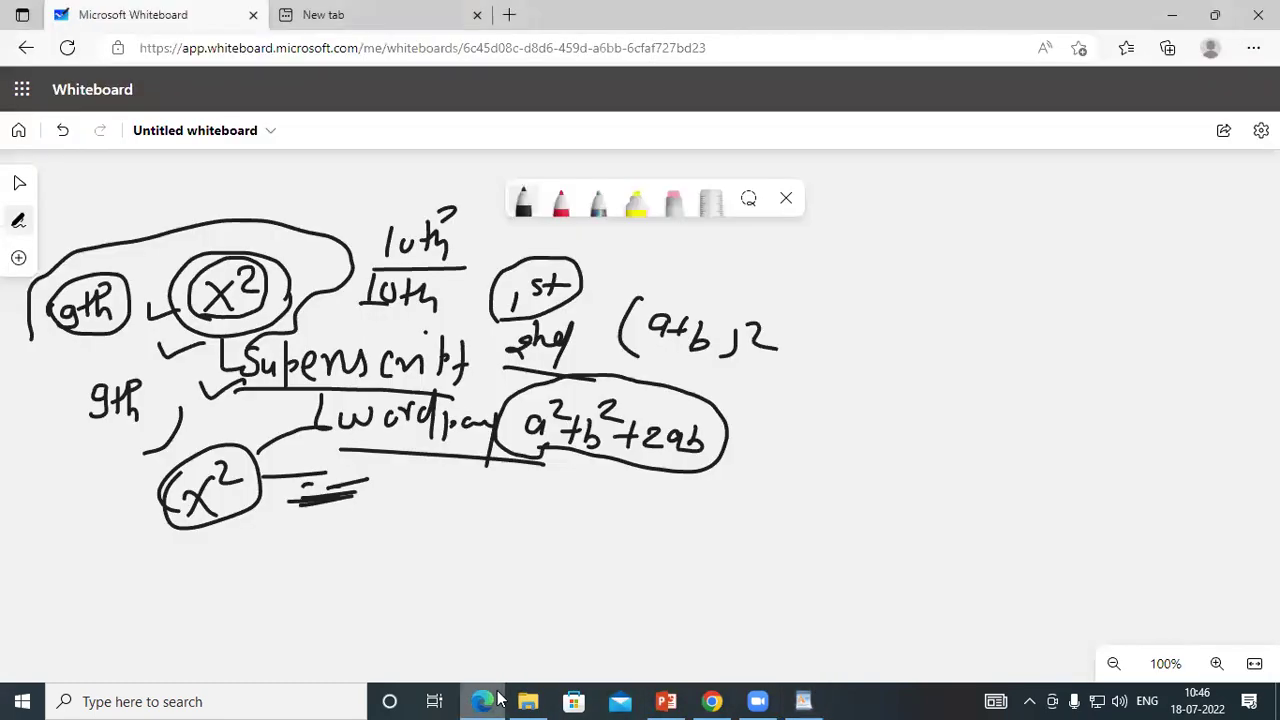
pyautogui.click(712, 701)
pyautogui.moveTo(650, 425); pyautogui.dragTo(864, 493)
pyautogui.rightClick(823, 458)
pyautogui.click(840, 474)
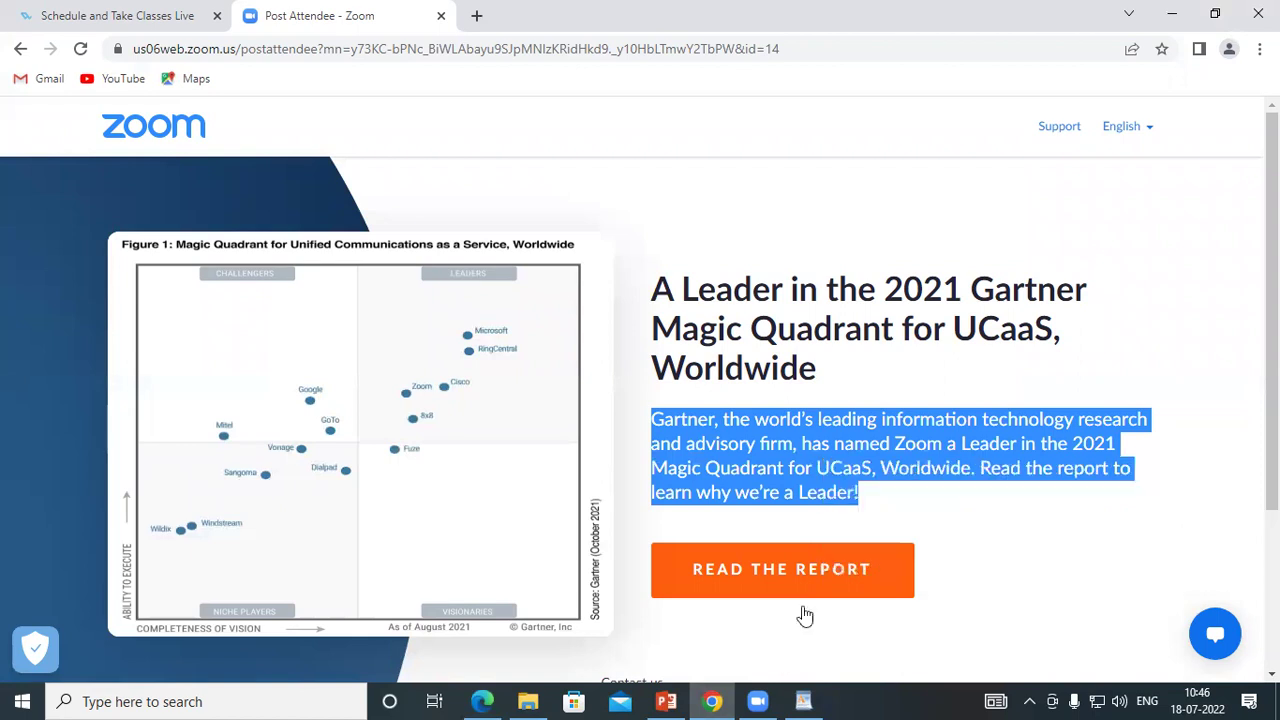
pyautogui.click(803, 701)
pyautogui.rightClick(410, 251)
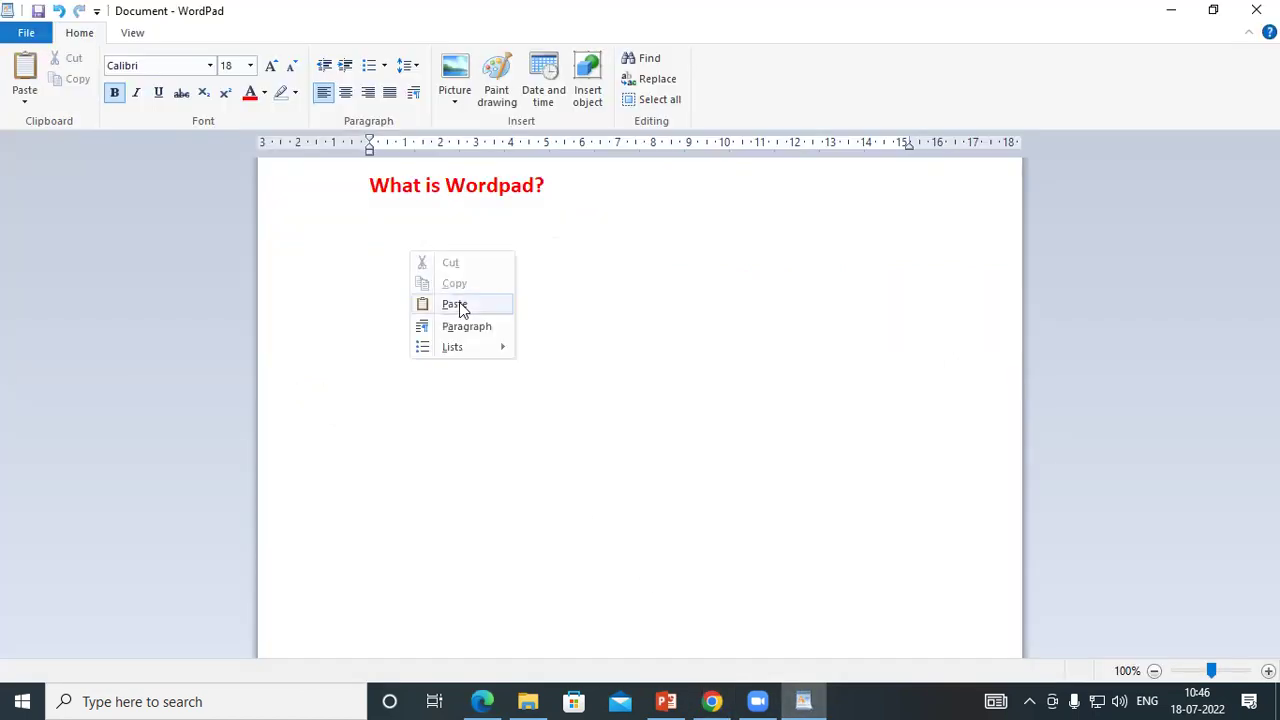
pyautogui.click(500, 306)
# - Set the text color of the pasted Gartner paragraph to Automatic
pyautogui.moveTo(370, 228); pyautogui.dragTo(738, 328)
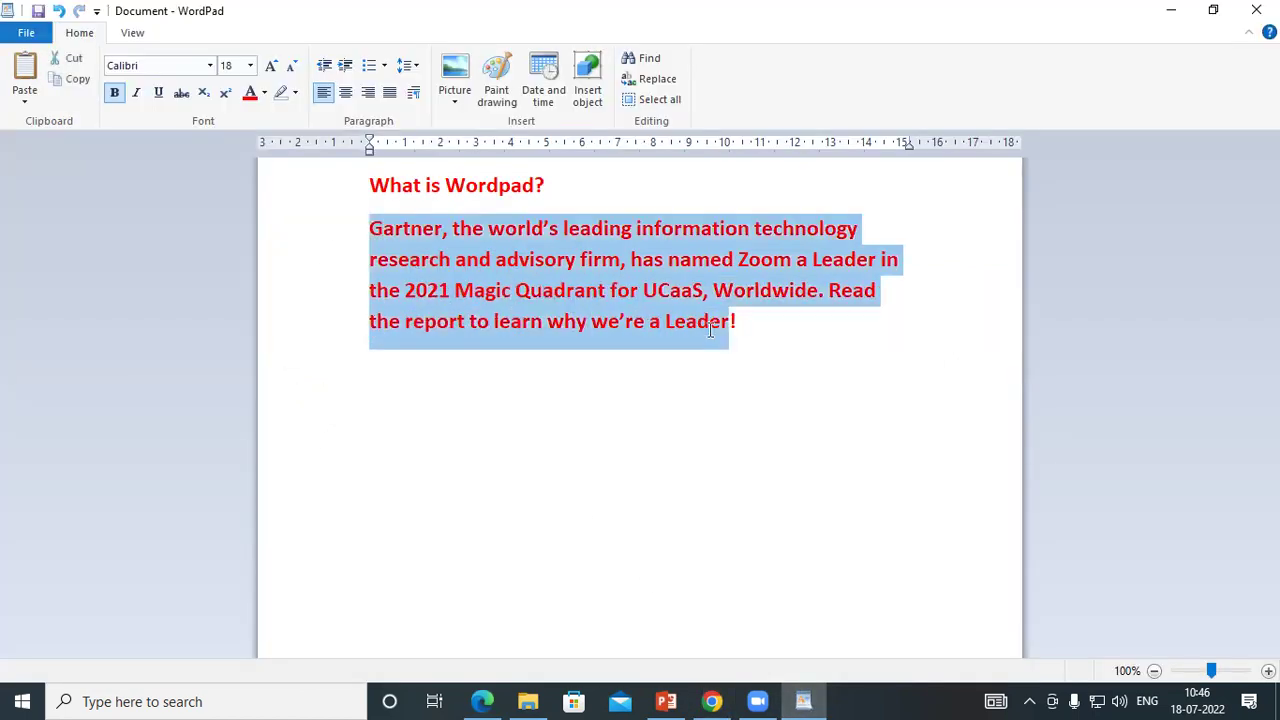
pyautogui.click(264, 92)
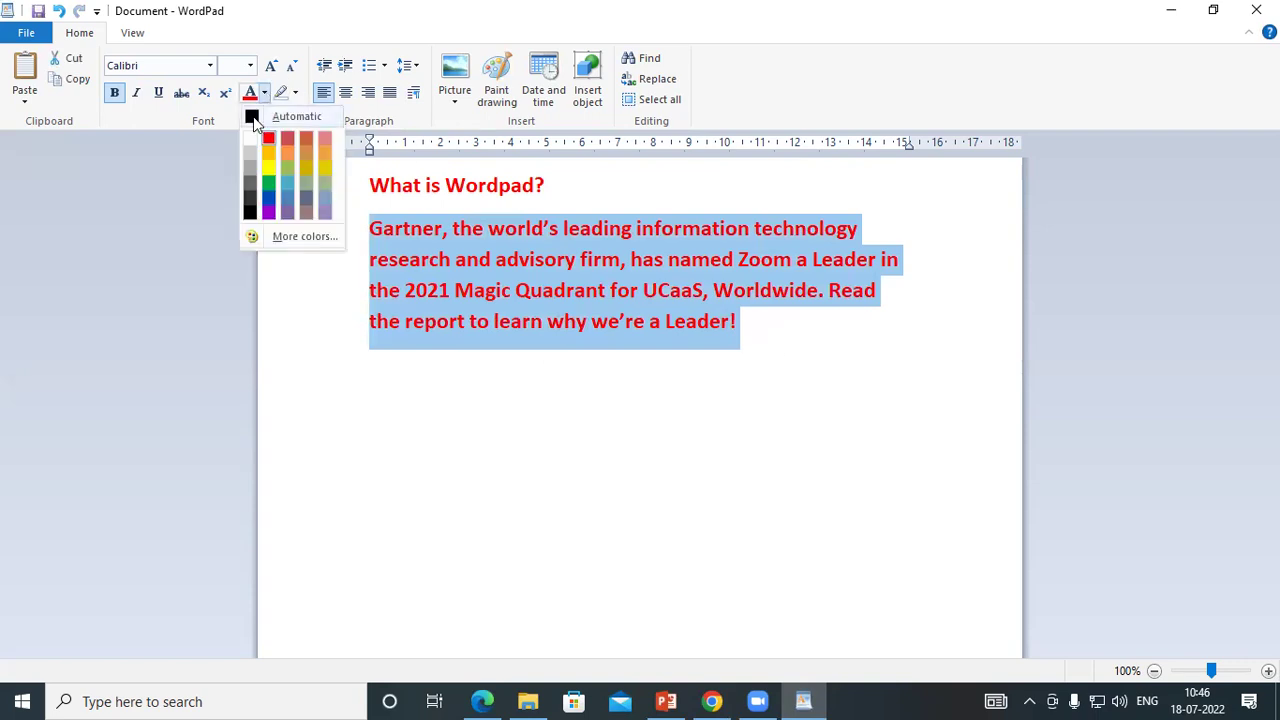
pyautogui.click(254, 117)
pyautogui.click(522, 325)
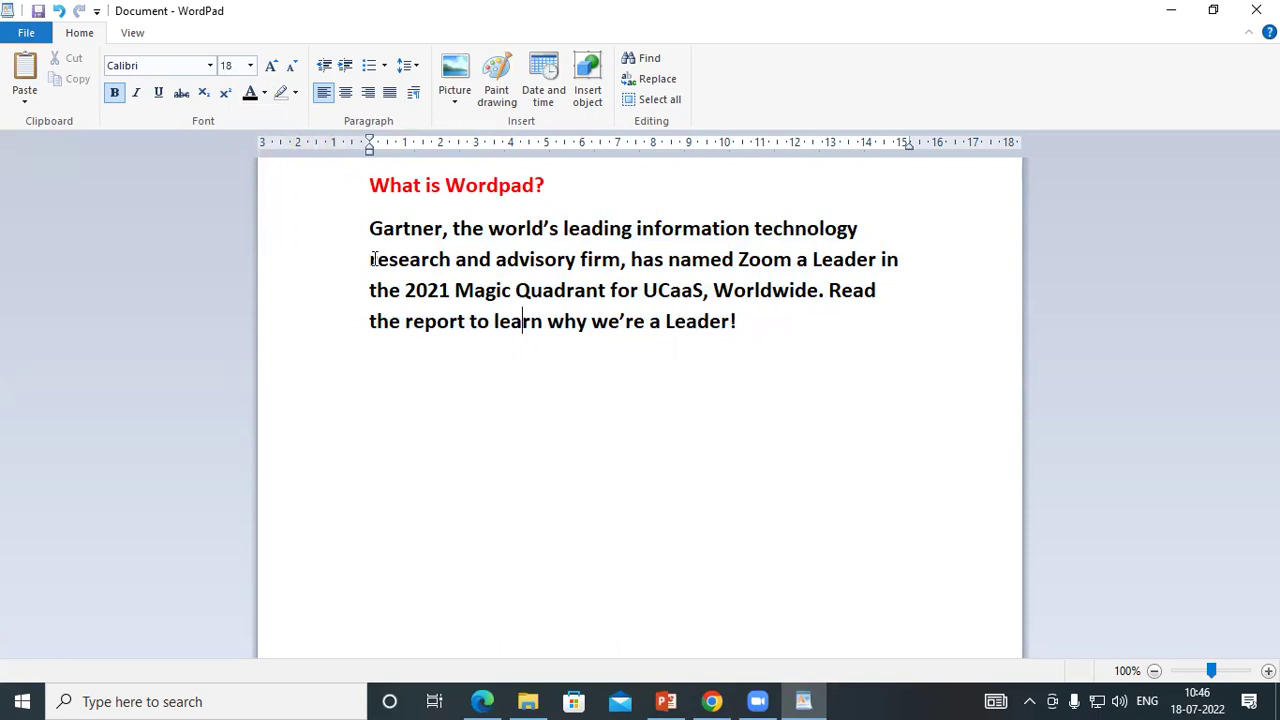
pyautogui.moveTo(370, 259); pyautogui.dragTo(450, 263)
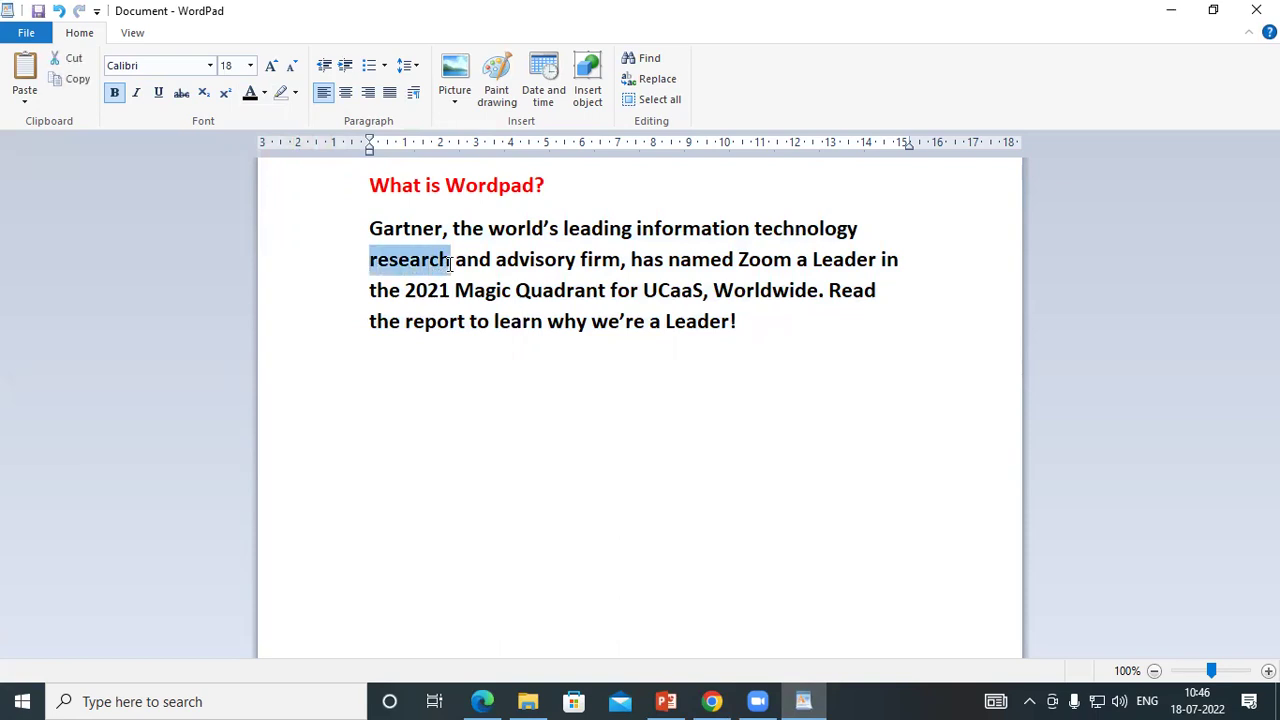
pyautogui.click(548, 405)
pyautogui.moveTo(366, 230); pyautogui.dragTo(862, 228)
pyautogui.click(850, 357)
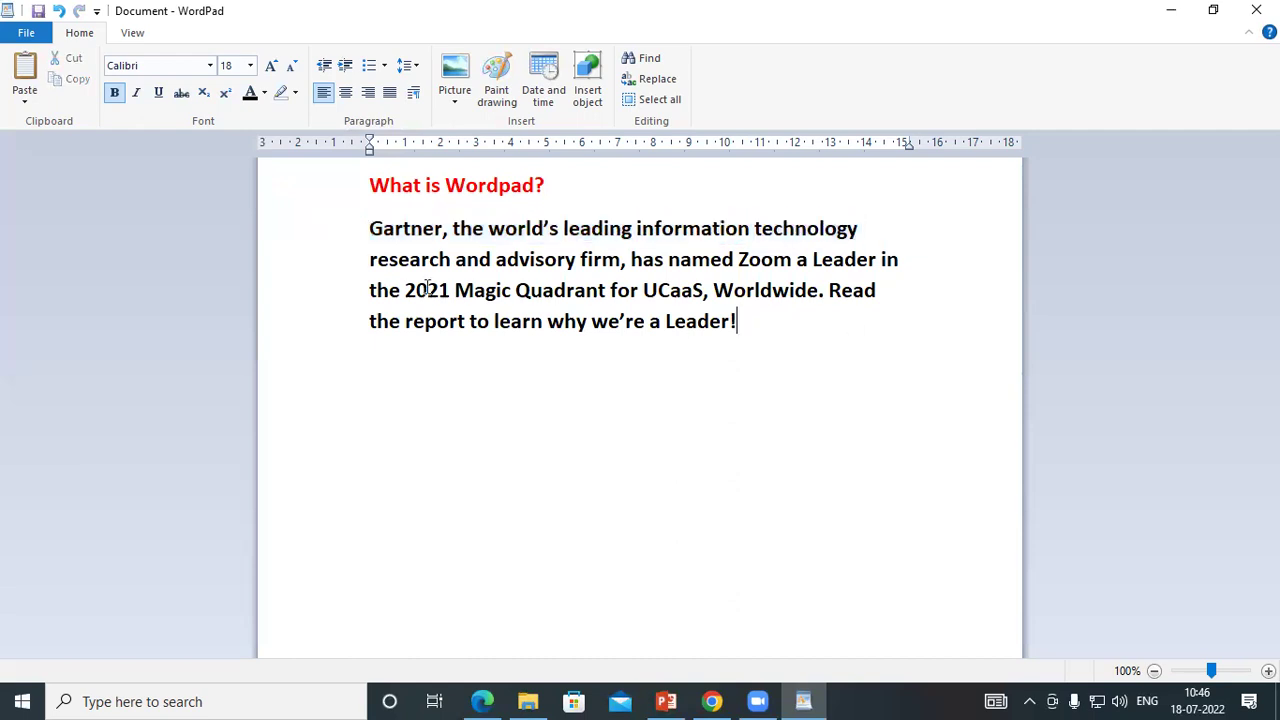
pyautogui.moveTo(371, 258); pyautogui.dragTo(426, 258)
pyautogui.click(517, 406)
pyautogui.click(362, 262)
pyautogui.click(528, 348)
pyautogui.click(366, 262)
pyautogui.click(447, 260)
# - Highlight the word "research" in the Gartner paragraph in yellow
pyautogui.moveTo(451, 260); pyautogui.dragTo(369, 262)
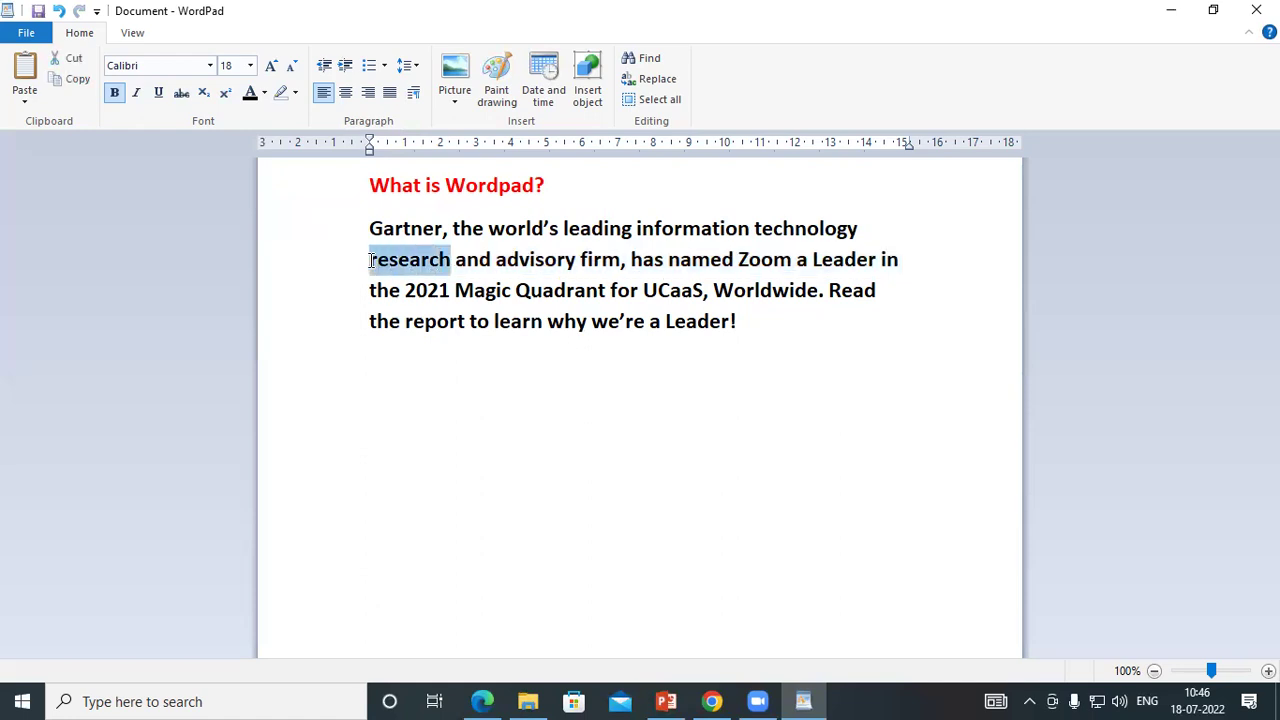
pyautogui.click(295, 92)
pyautogui.click(287, 119)
pyautogui.click(588, 369)
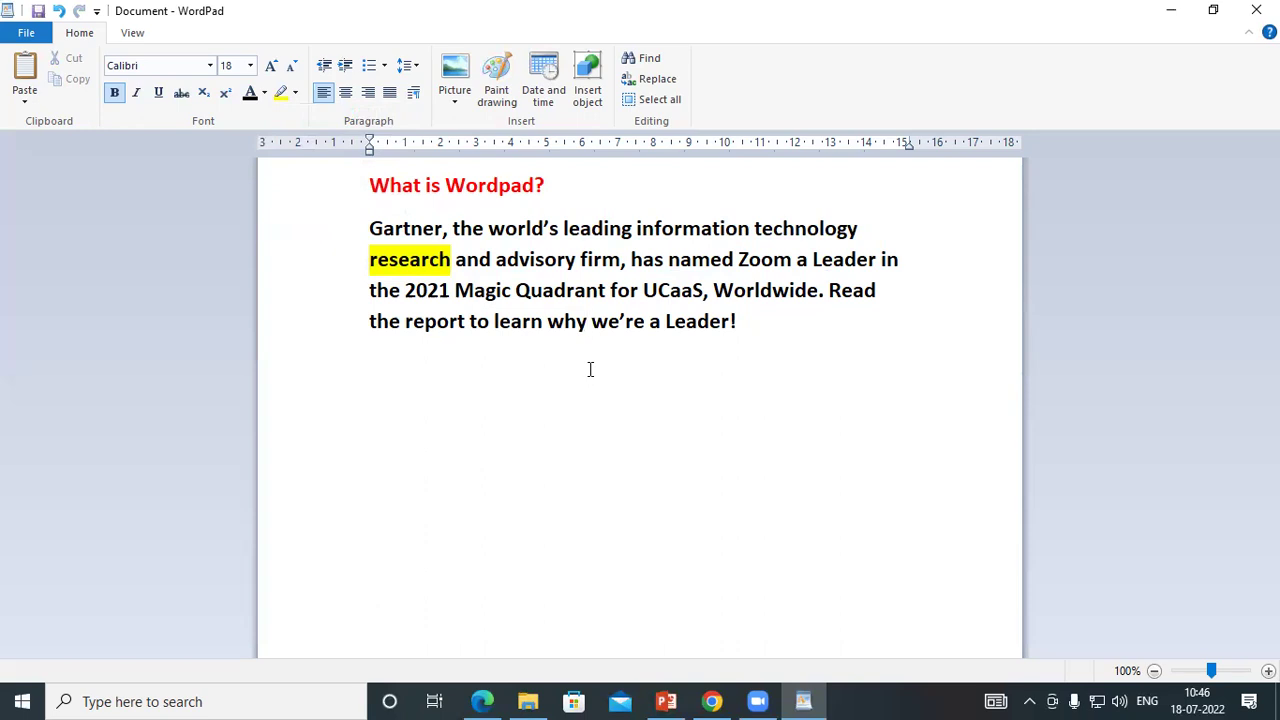
pyautogui.moveTo(370, 258); pyautogui.dragTo(446, 260)
pyautogui.click(566, 409)
pyautogui.moveTo(582, 258); pyautogui.dragTo(712, 259)
pyautogui.click(697, 420)
pyautogui.click(670, 259)
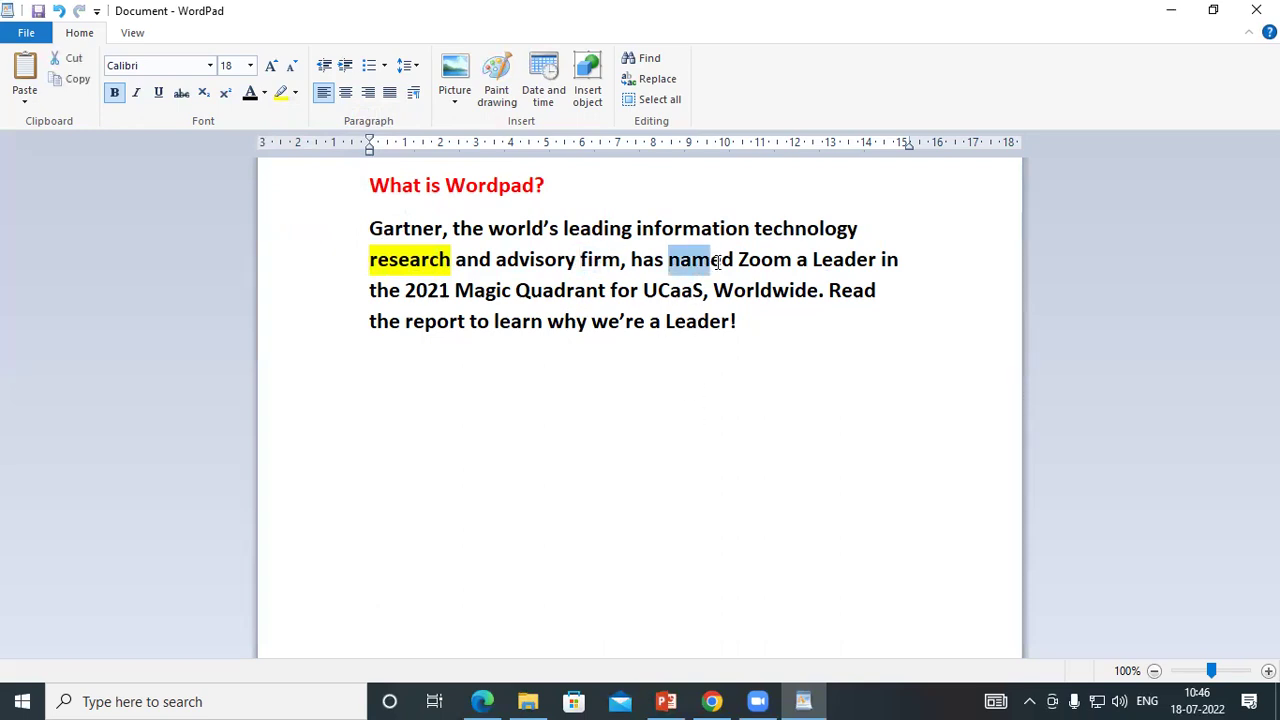
pyautogui.click(714, 420)
pyautogui.moveTo(370, 259); pyautogui.dragTo(446, 256)
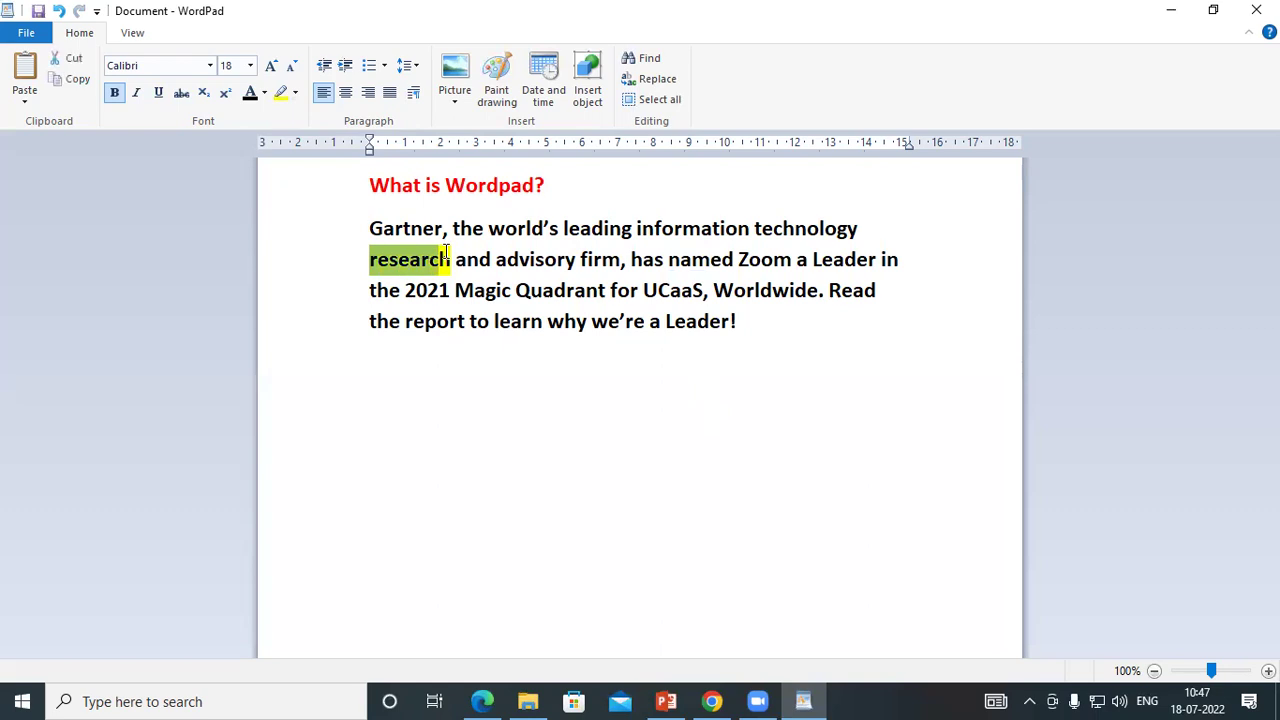
pyautogui.click(589, 474)
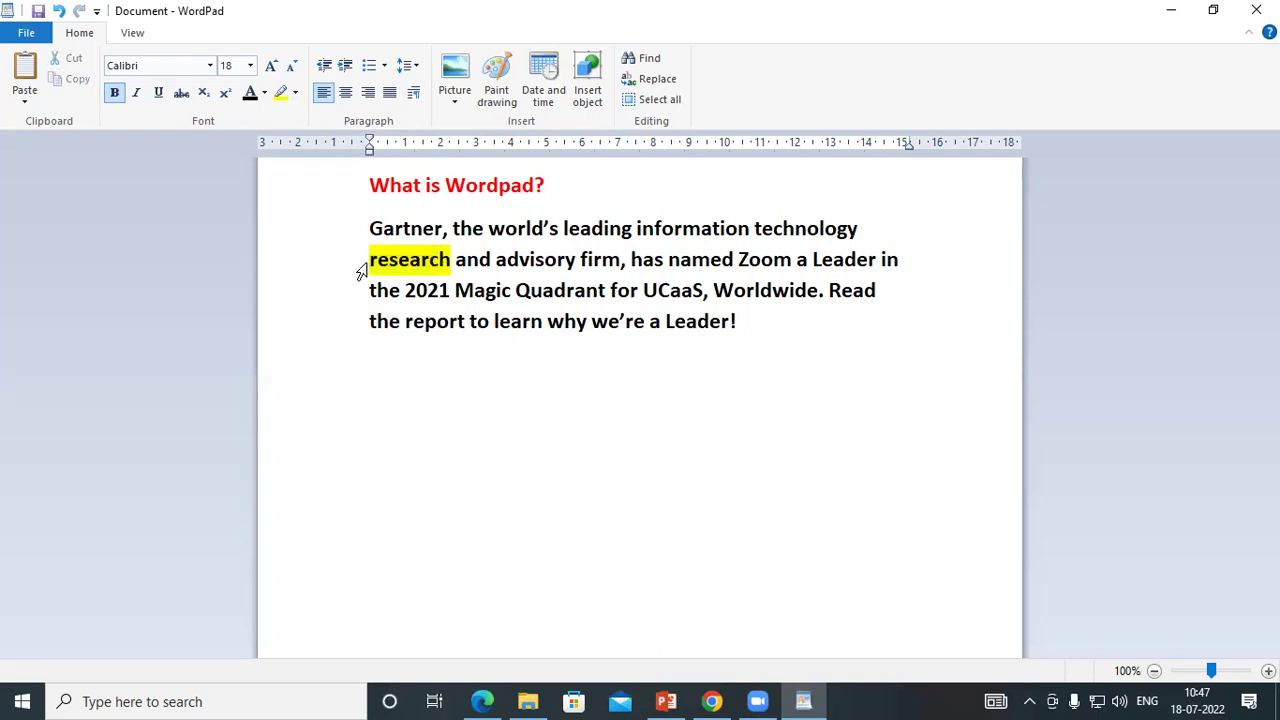
# - Set the text color of the highlighted word "research" to red
pyautogui.moveTo(372, 259); pyautogui.dragTo(451, 259)
pyautogui.click(264, 93)
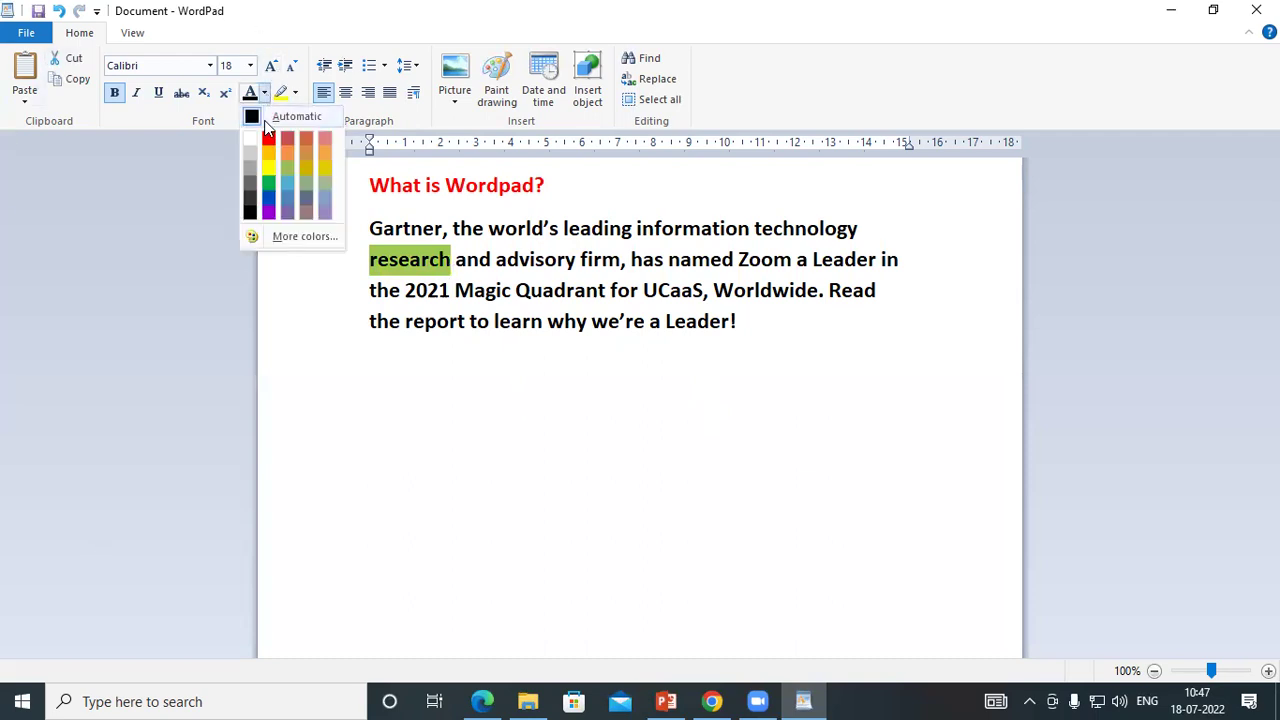
pyautogui.click(267, 143)
pyautogui.click(492, 342)
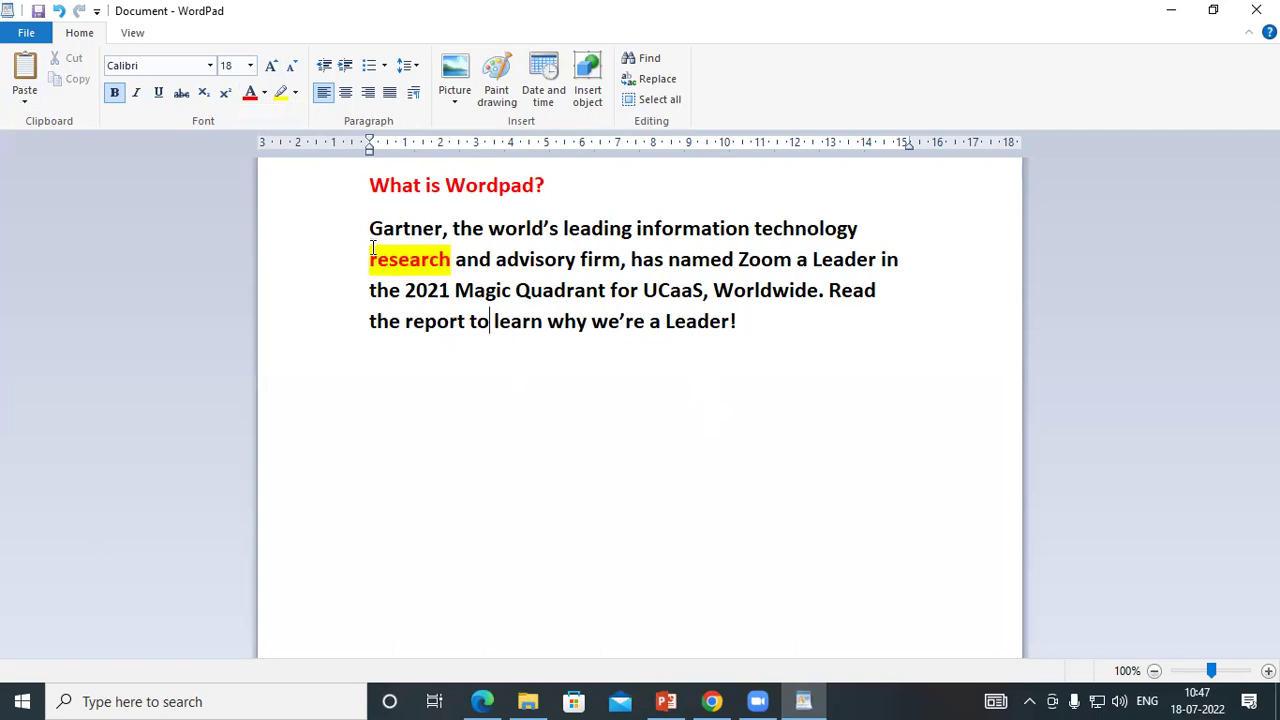
pyautogui.moveTo(370, 259); pyautogui.dragTo(446, 259)
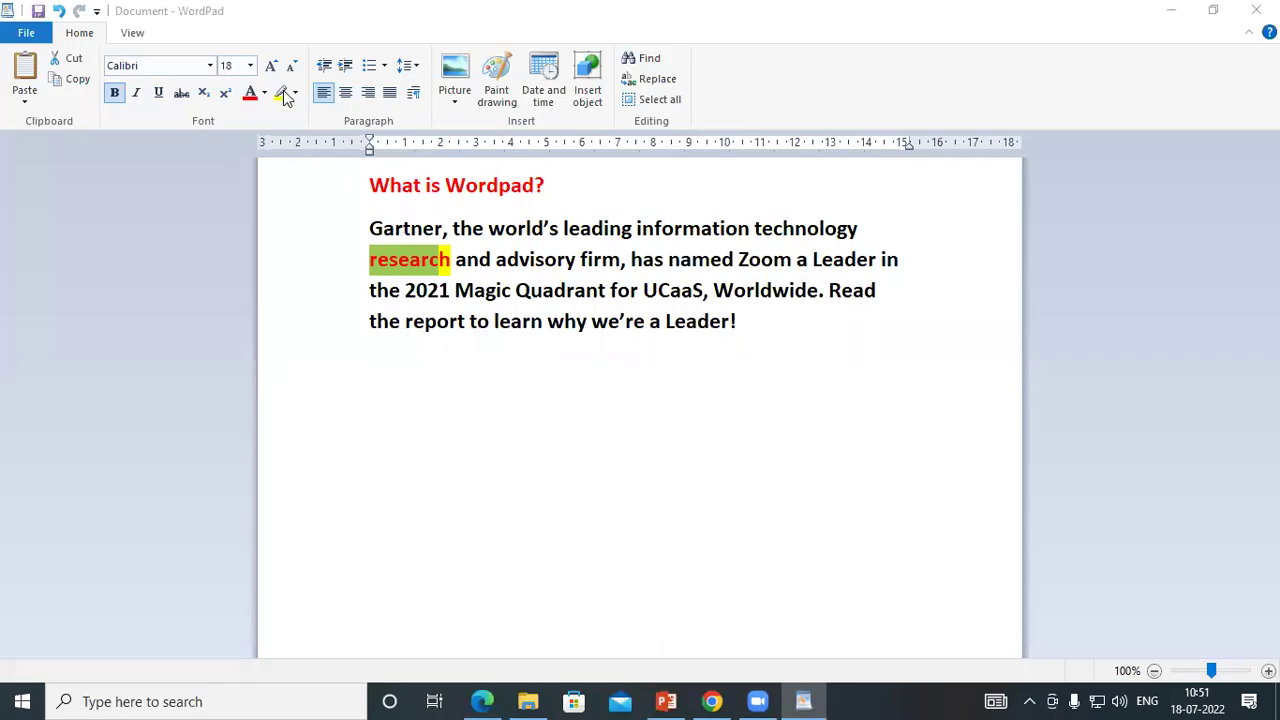
pyautogui.click(757, 330)
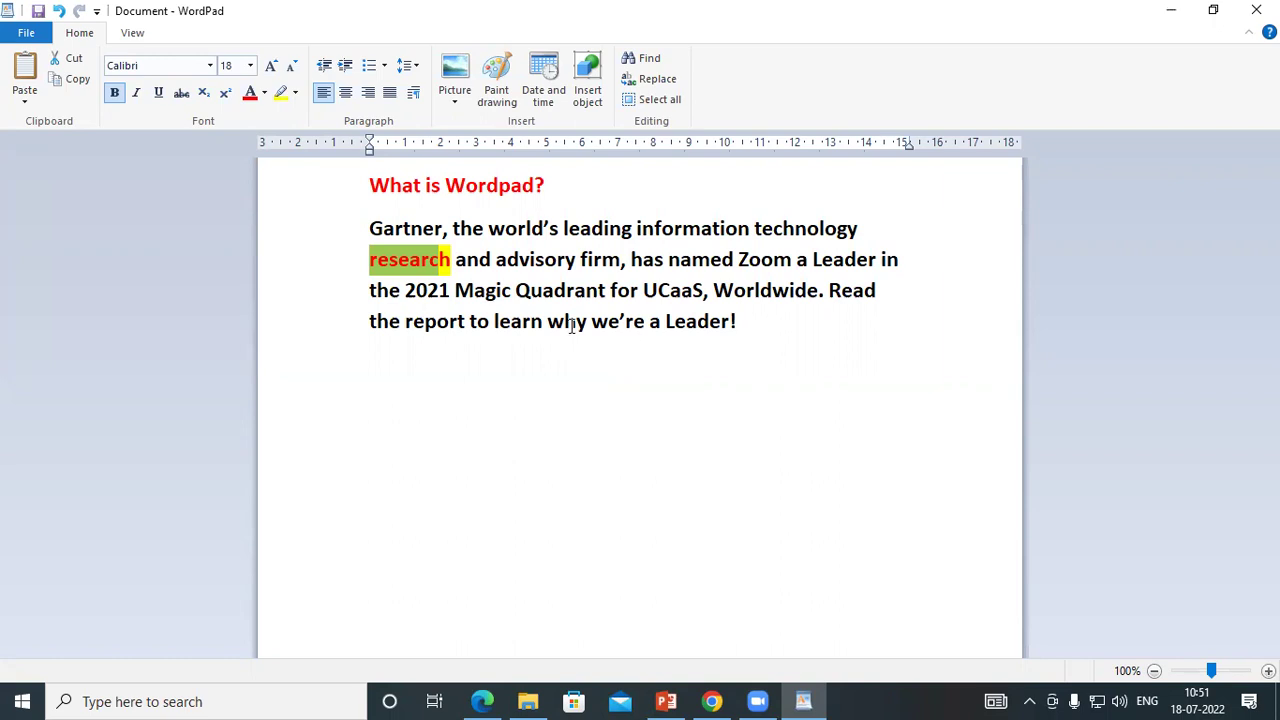
pyautogui.click(796, 326)
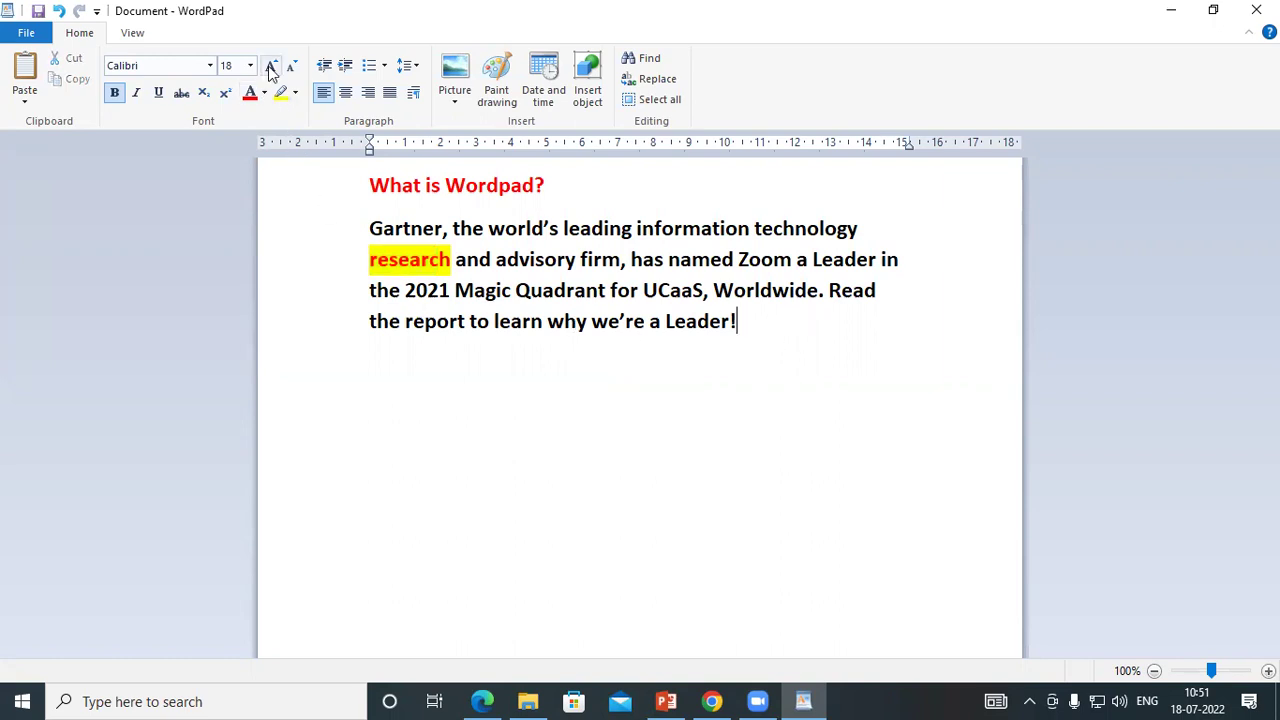
# - Grow the whole Gartner paragraph's font to size 22 and shrink it to size 14
pyautogui.moveTo(755, 310); pyautogui.dragTo(351, 231)
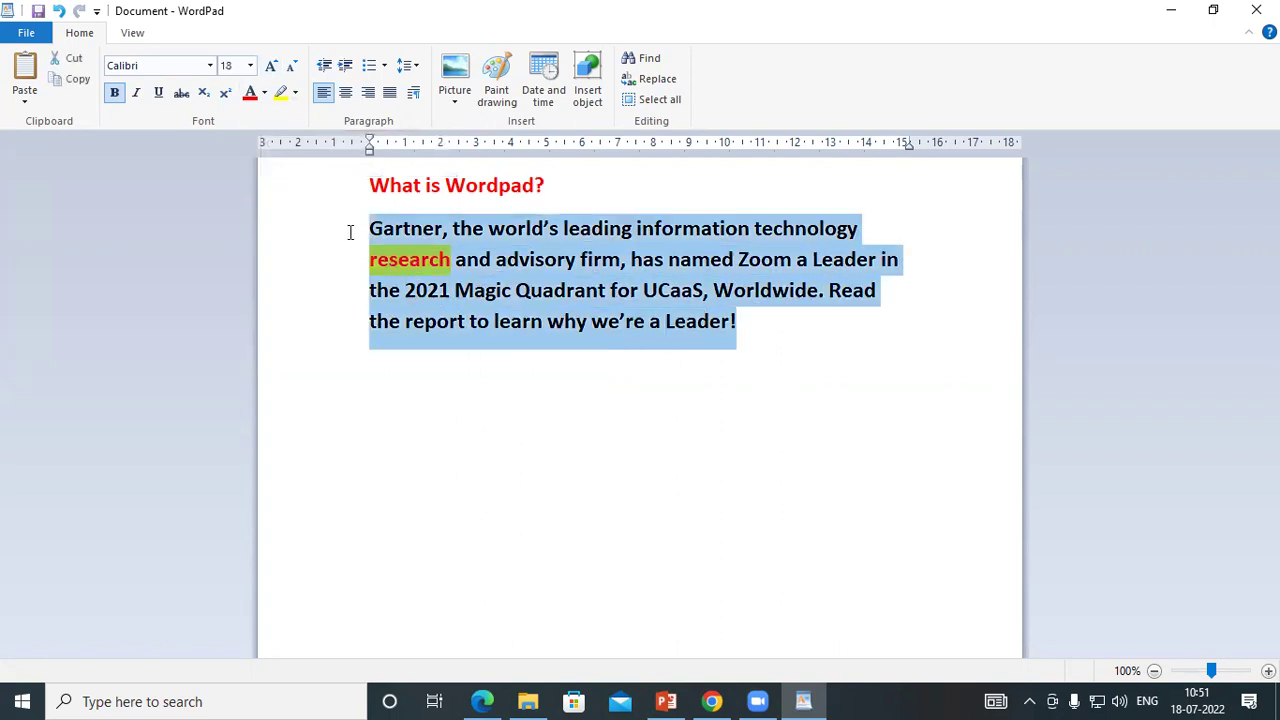
pyautogui.click(273, 66)
pyautogui.click(273, 66)
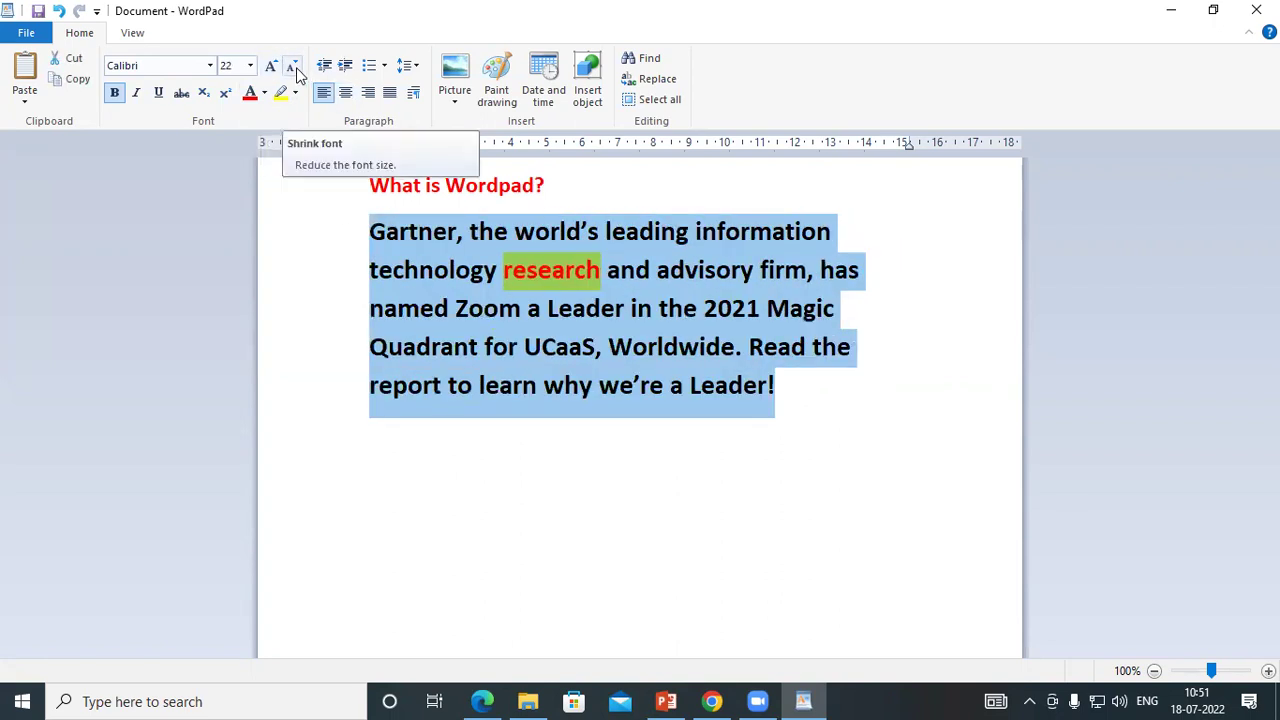
pyautogui.click(294, 68)
pyautogui.click(294, 68)
pyautogui.click(294, 68)
pyautogui.click(294, 68)
pyautogui.click(517, 317)
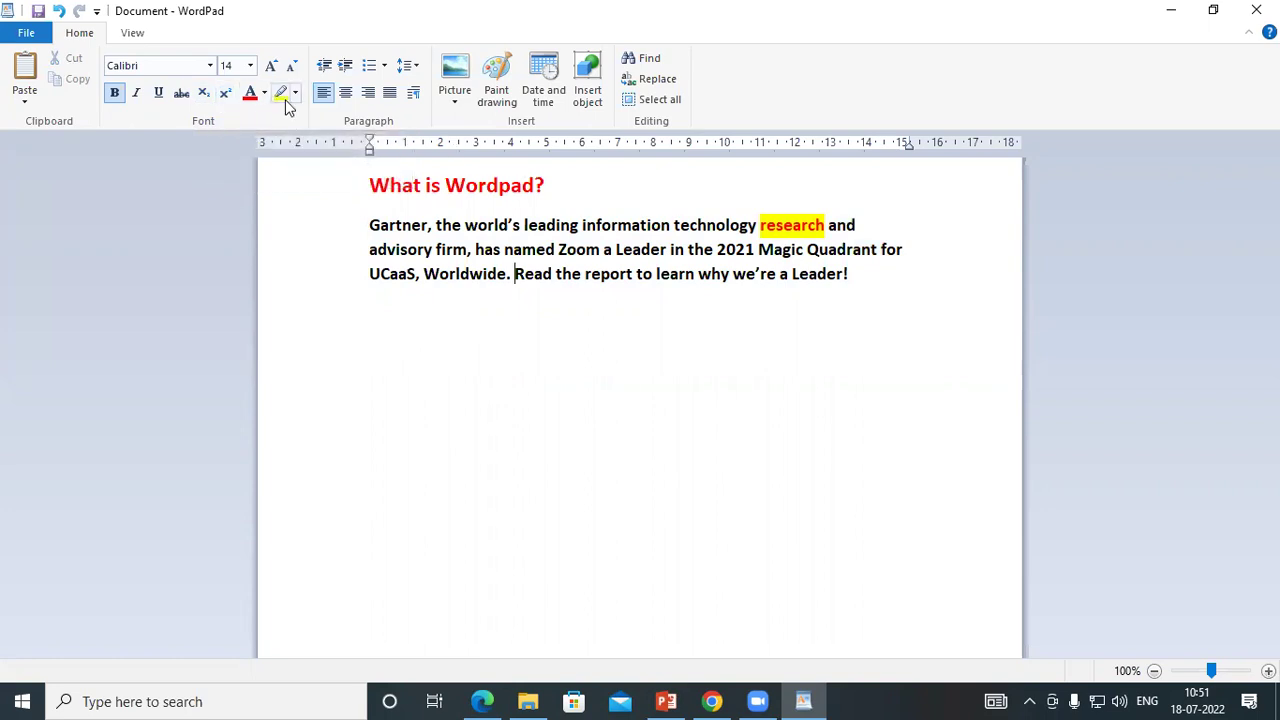
pyautogui.click(856, 279)
pyautogui.moveTo(849, 277); pyautogui.dragTo(380, 213)
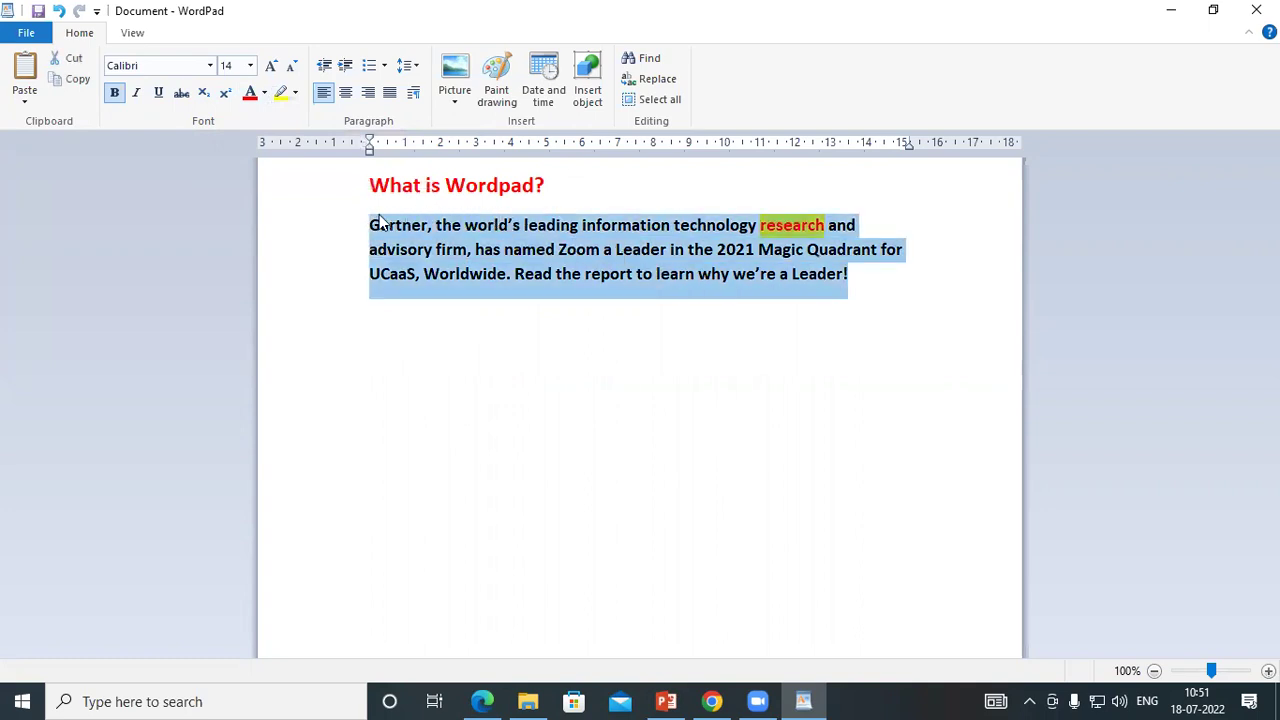
pyautogui.click(889, 292)
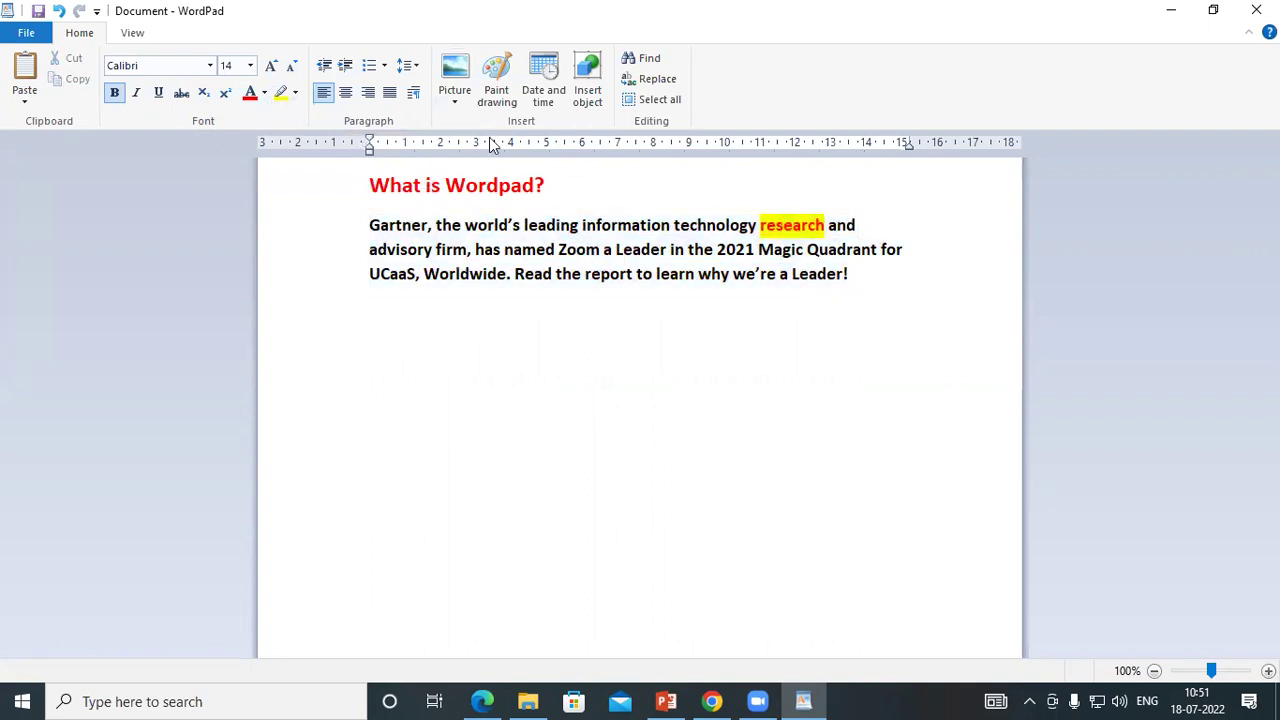